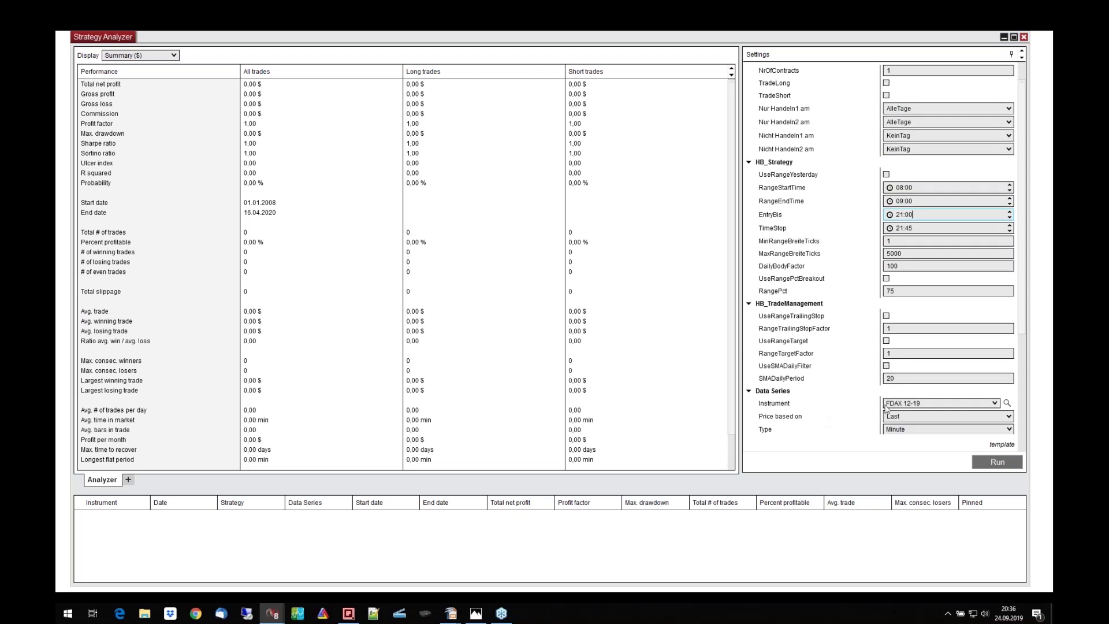
Step: Check the backtest's data series, time frame and setup settings, and enable both TradeLong and TradeShort for the strategy
{"action": "scroll", "coordinate": [890, 411], "scroll_direction": "down", "scroll_amount": 1}
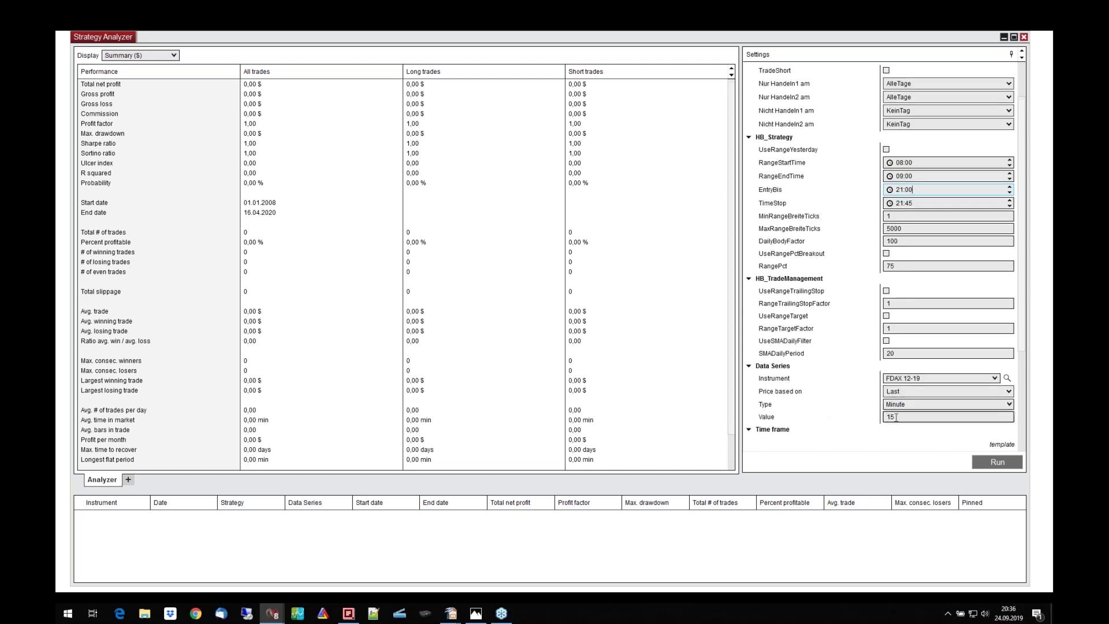
{"action": "scroll", "coordinate": [895, 417], "scroll_direction": "down", "scroll_amount": 1}
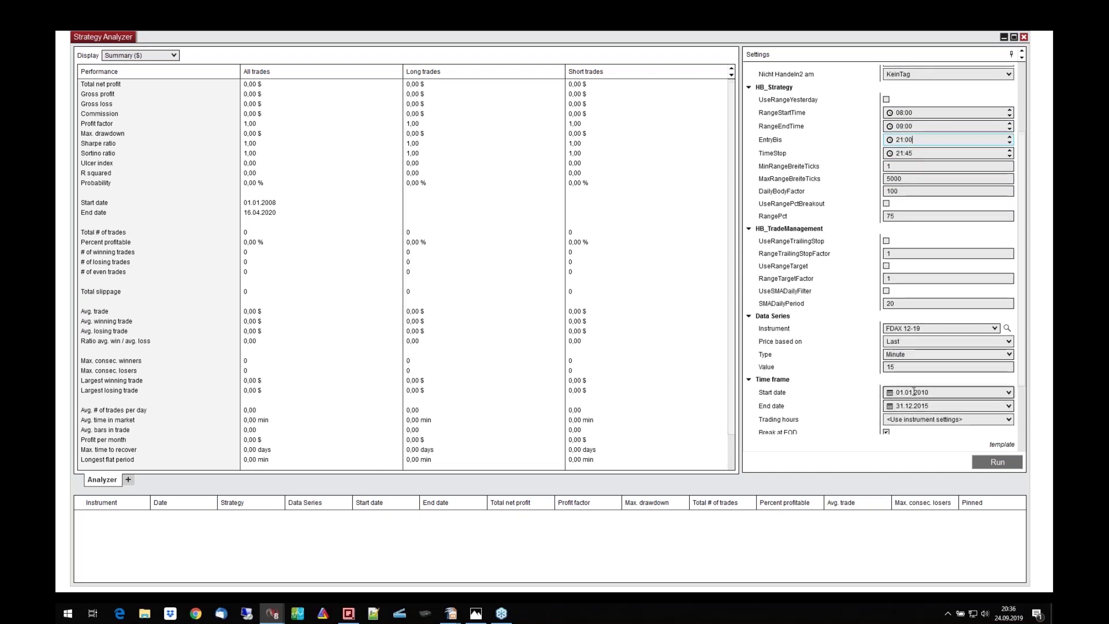
{"action": "scroll", "coordinate": [918, 384], "scroll_direction": "down", "scroll_amount": 1}
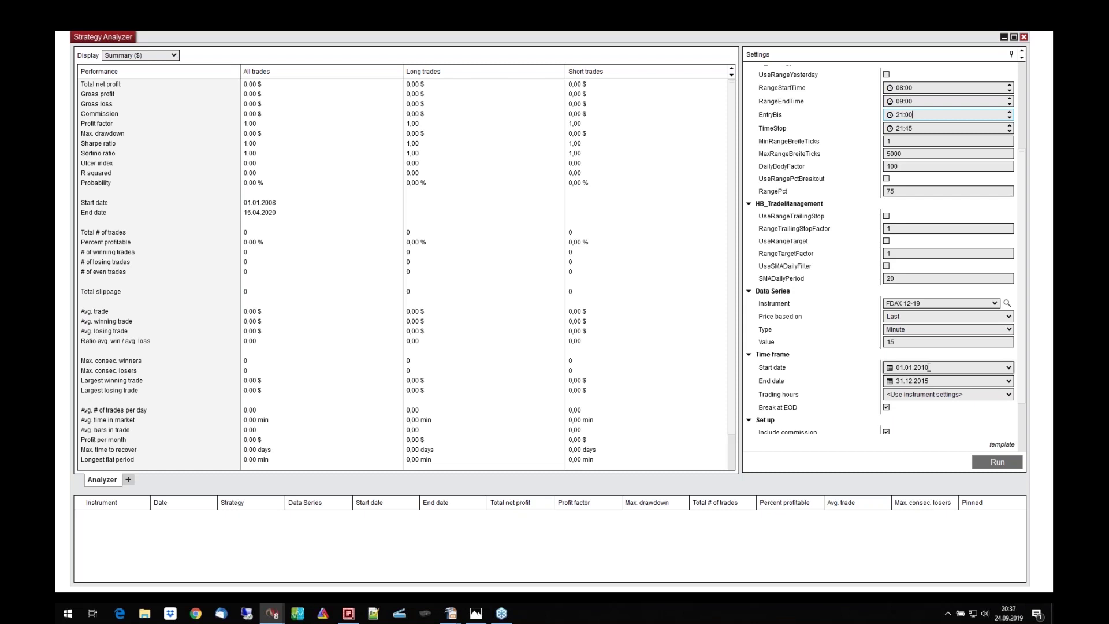
{"action": "scroll", "coordinate": [872, 365], "scroll_direction": "down", "scroll_amount": 3}
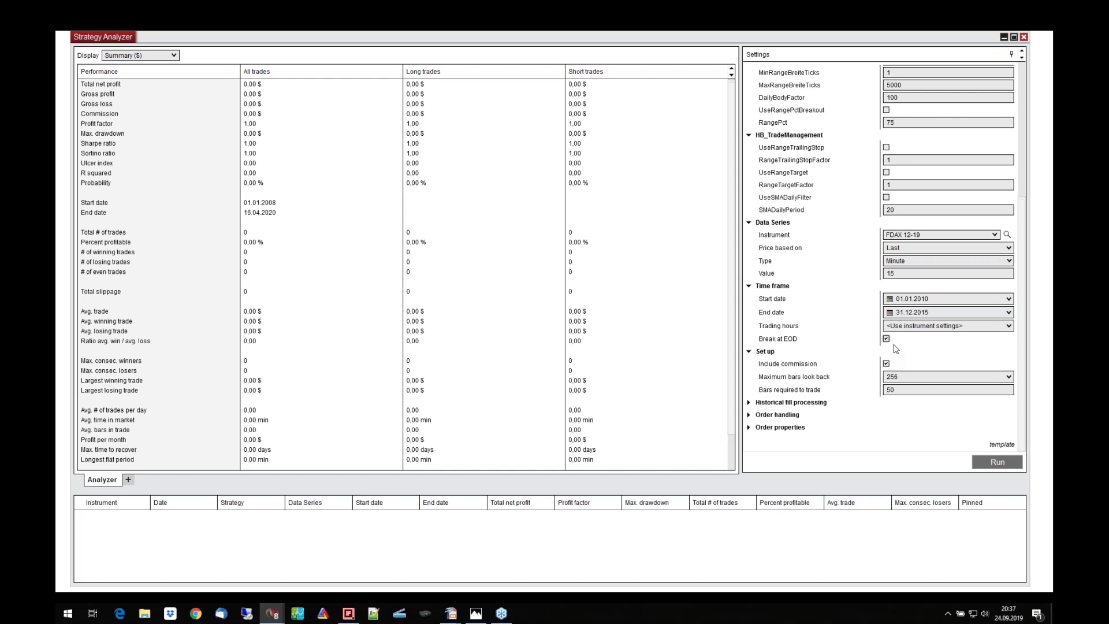
{"action": "scroll", "coordinate": [896, 346], "scroll_direction": "up", "scroll_amount": 5}
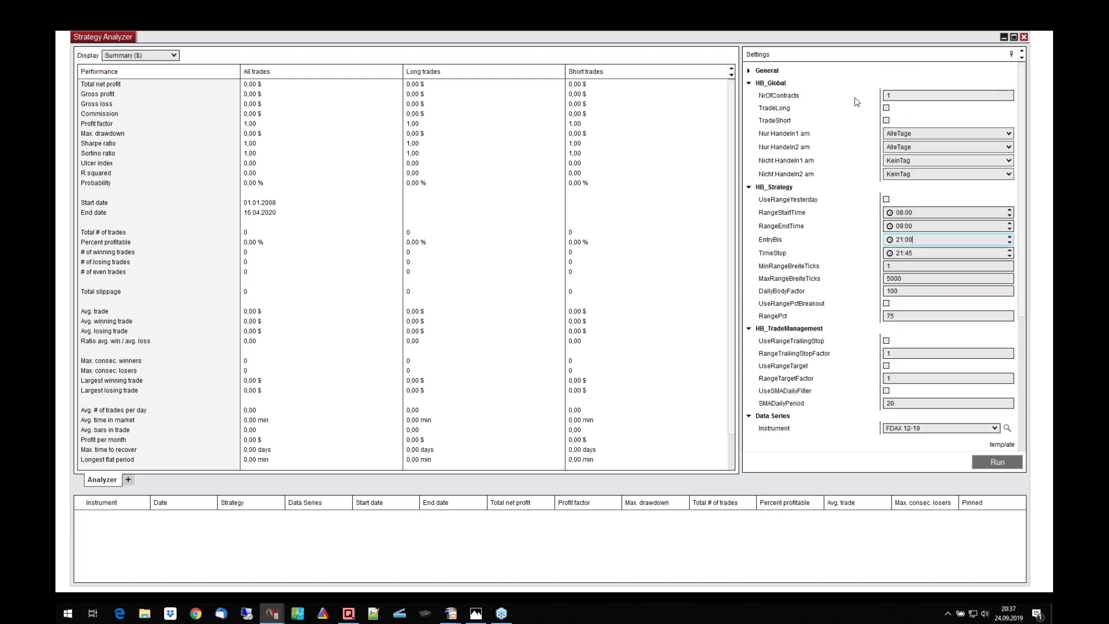
{"action": "left_click", "coordinate": [886, 108]}
{"action": "left_click", "coordinate": [886, 120]}
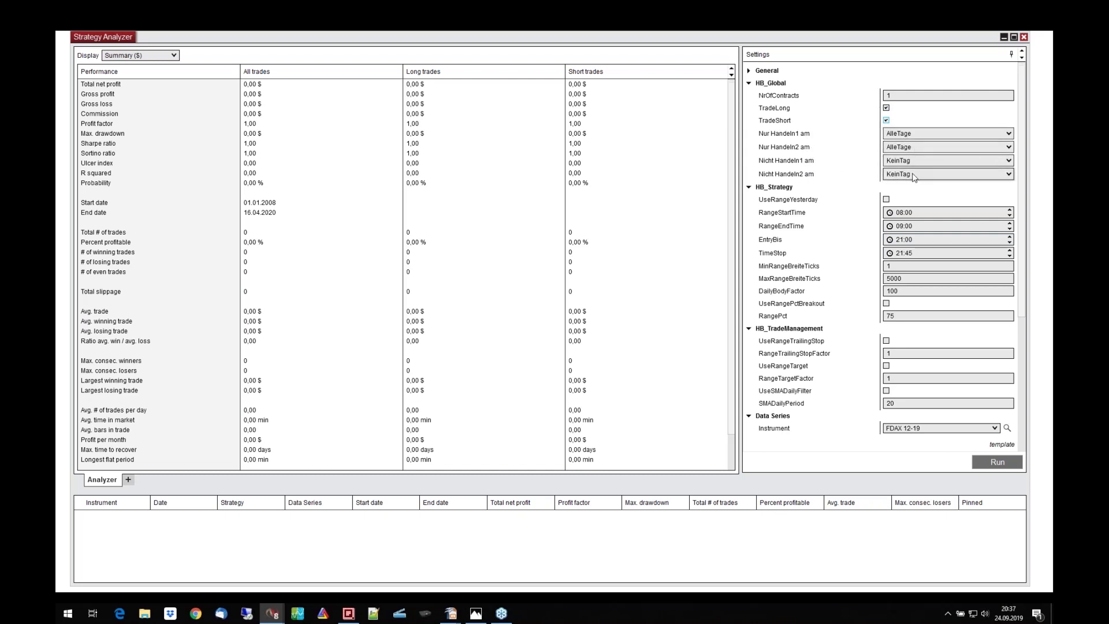
Step: Review the strategy's range start and end times, entry cut-off, time stop, range width and percentage breakout settings
{"action": "scroll", "coordinate": [864, 198], "scroll_direction": "down", "scroll_amount": 2}
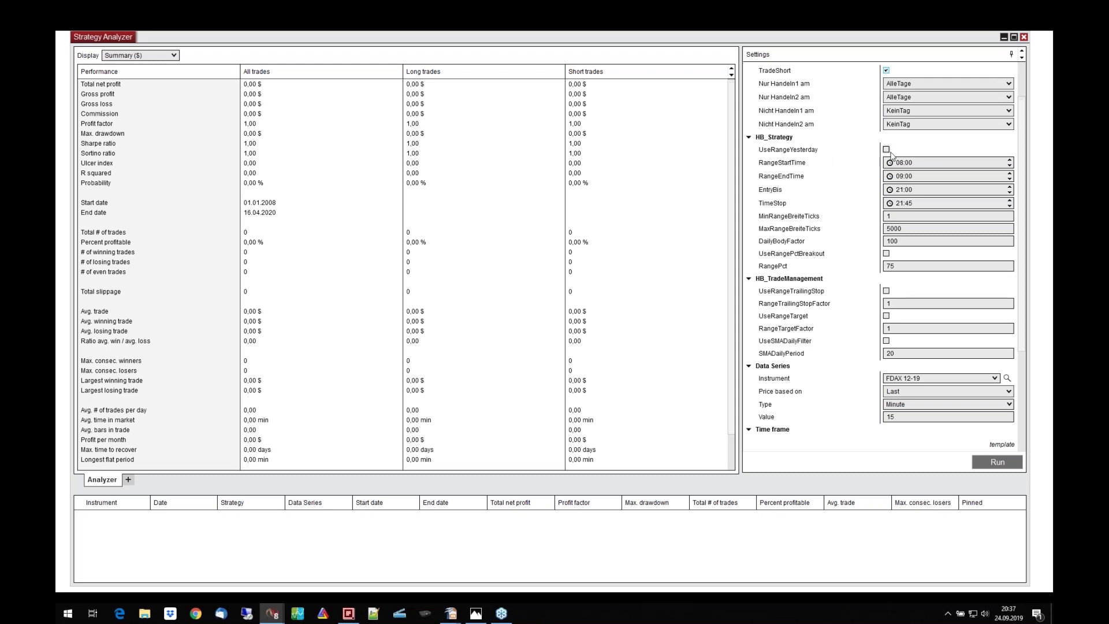
{"action": "left_click", "coordinate": [916, 162]}
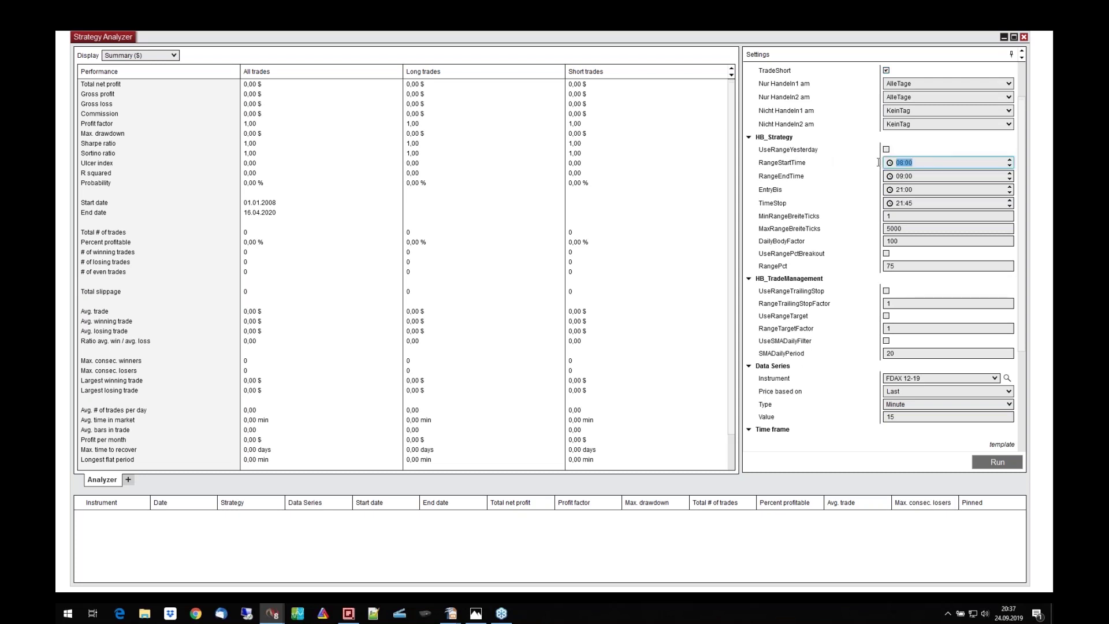
{"action": "key", "text": "Tab"}
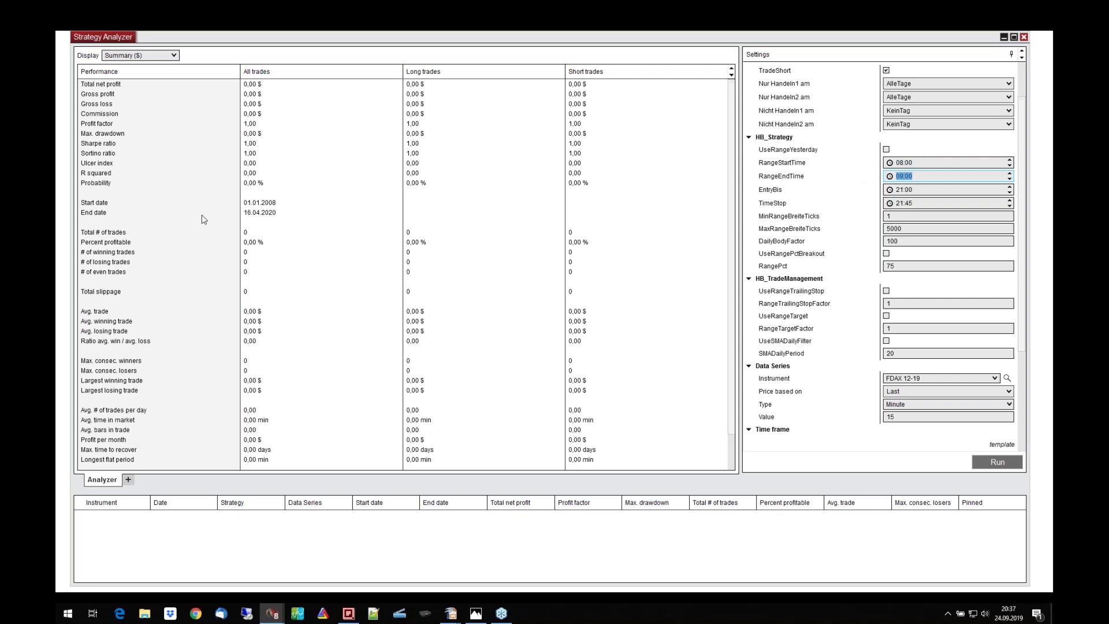
{"action": "key", "text": "Tab"}
{"action": "key", "text": "Tab"}
{"action": "left_click", "coordinate": [907, 192]}
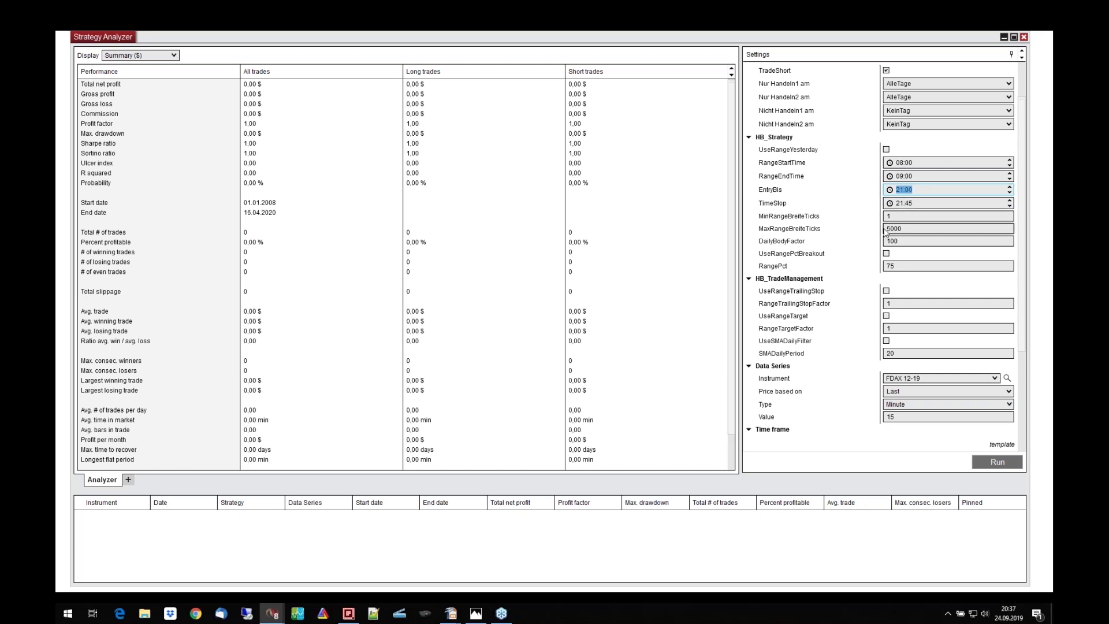
{"action": "scroll", "coordinate": [886, 231], "scroll_direction": "down", "scroll_amount": 1}
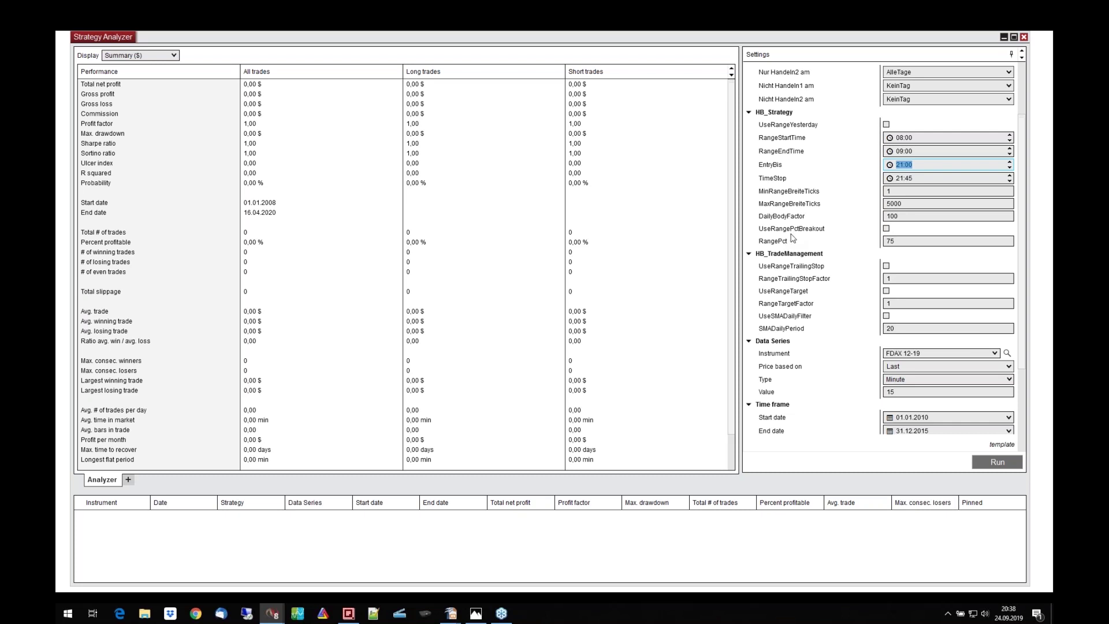
{"action": "scroll", "coordinate": [834, 247], "scroll_direction": "down", "scroll_amount": 1}
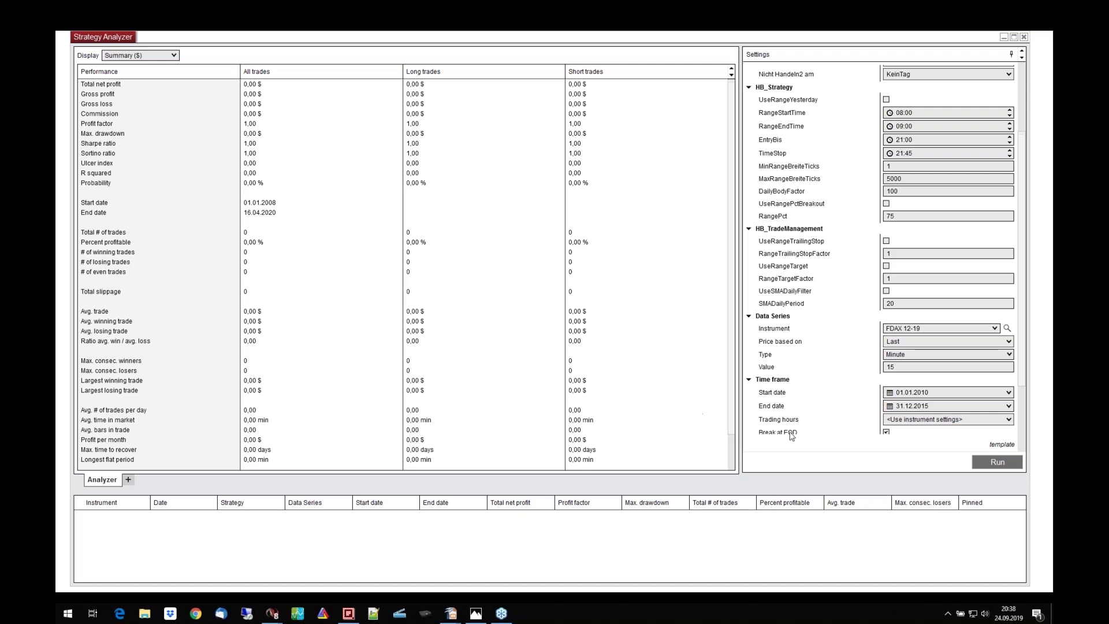
Step: Enable UseRangeTarget in the trade management settings and set RangeTargetFactor to 2
{"action": "left_click", "coordinate": [886, 267]}
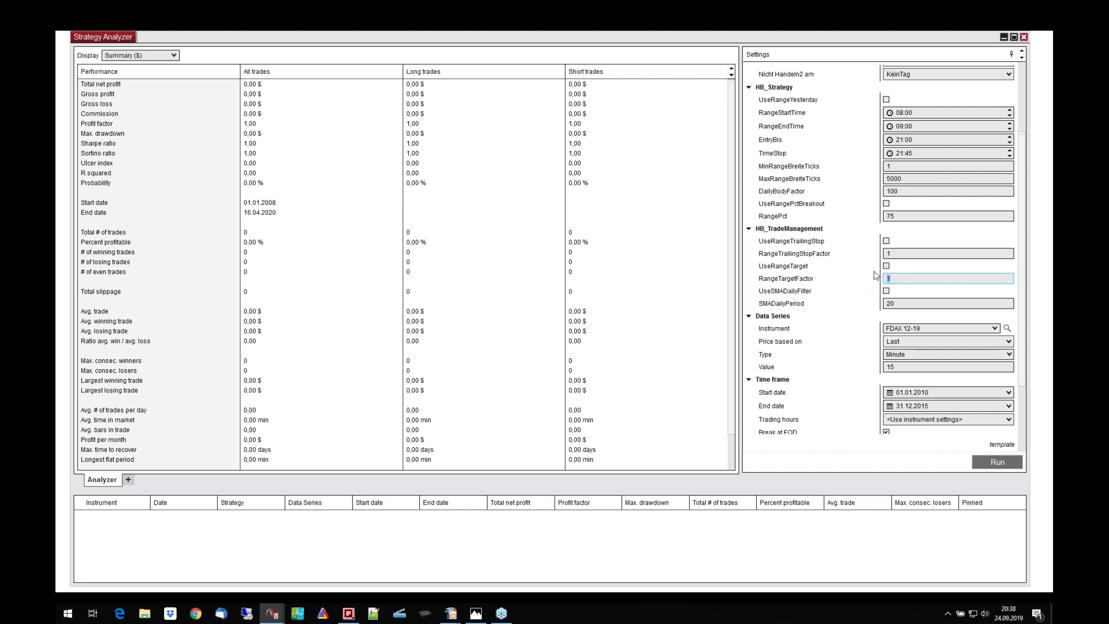
{"action": "key", "text": "Tab"}
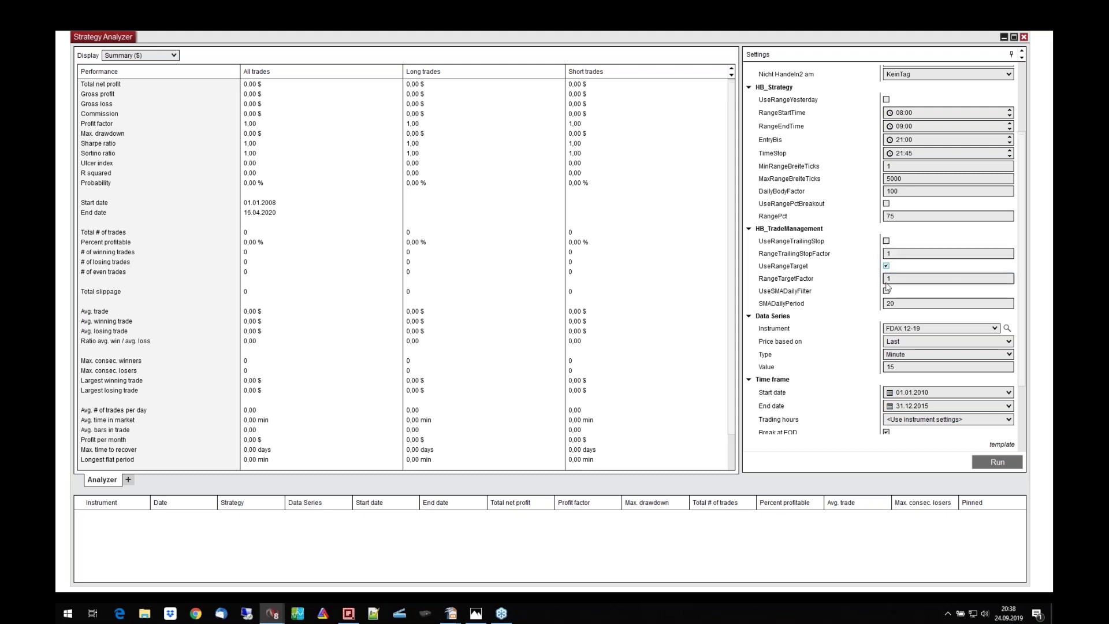
{"action": "type", "text": "2"}
{"action": "left_click", "coordinate": [890, 254]}
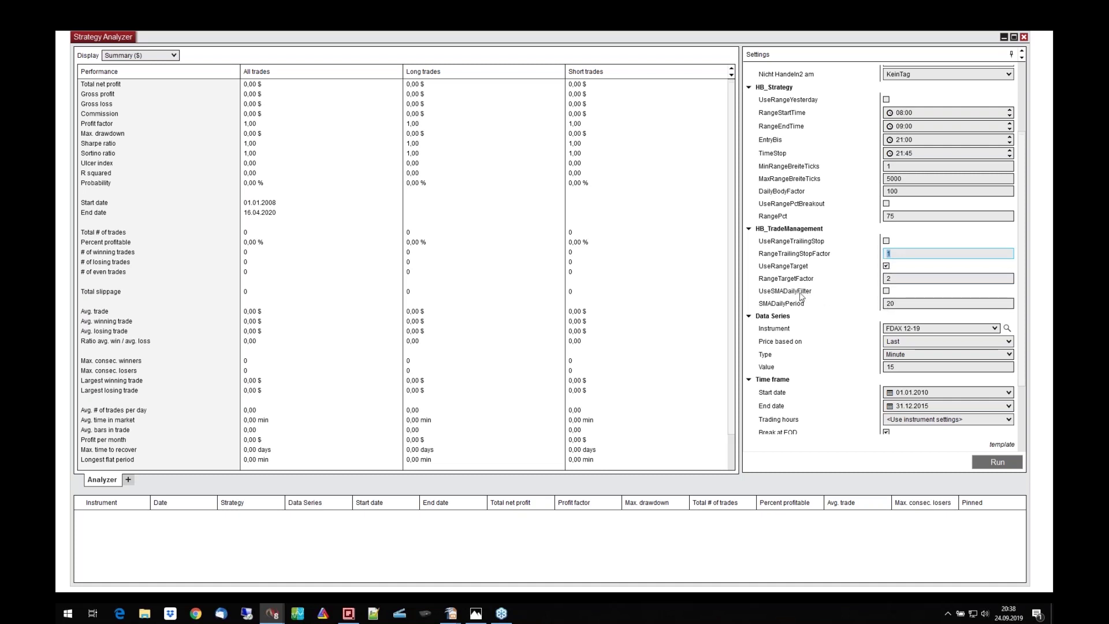
Step: Run the FDAX 12-19 backtest with the daily SMA filter switched off and check the profit figures in the summary
{"action": "left_click", "coordinate": [886, 291]}
{"action": "left_click", "coordinate": [886, 291]}
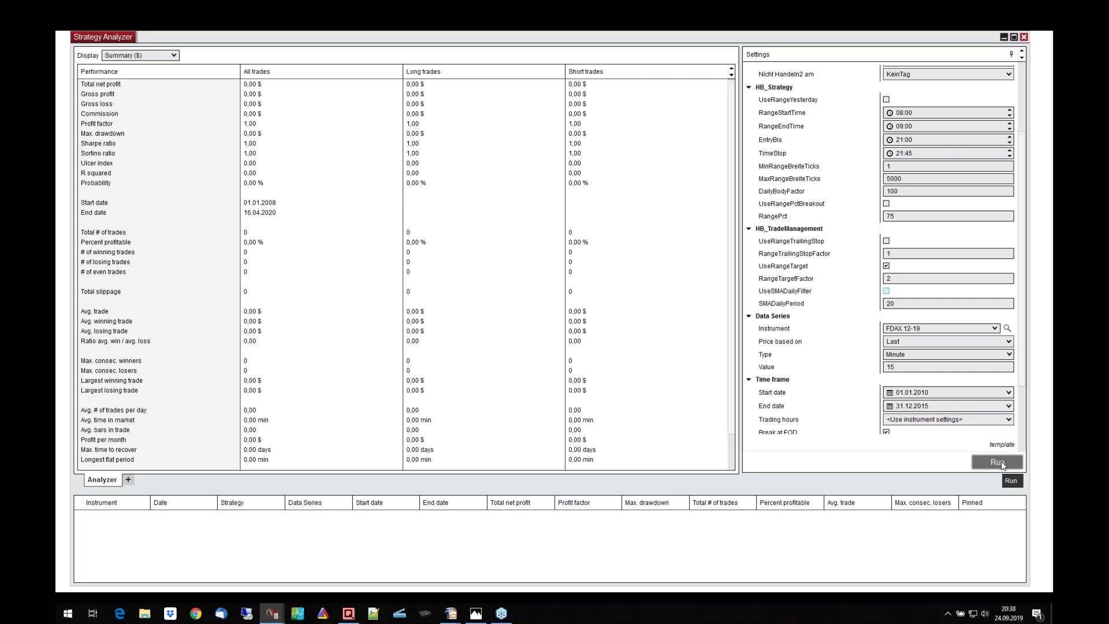
{"action": "left_click", "coordinate": [997, 462]}
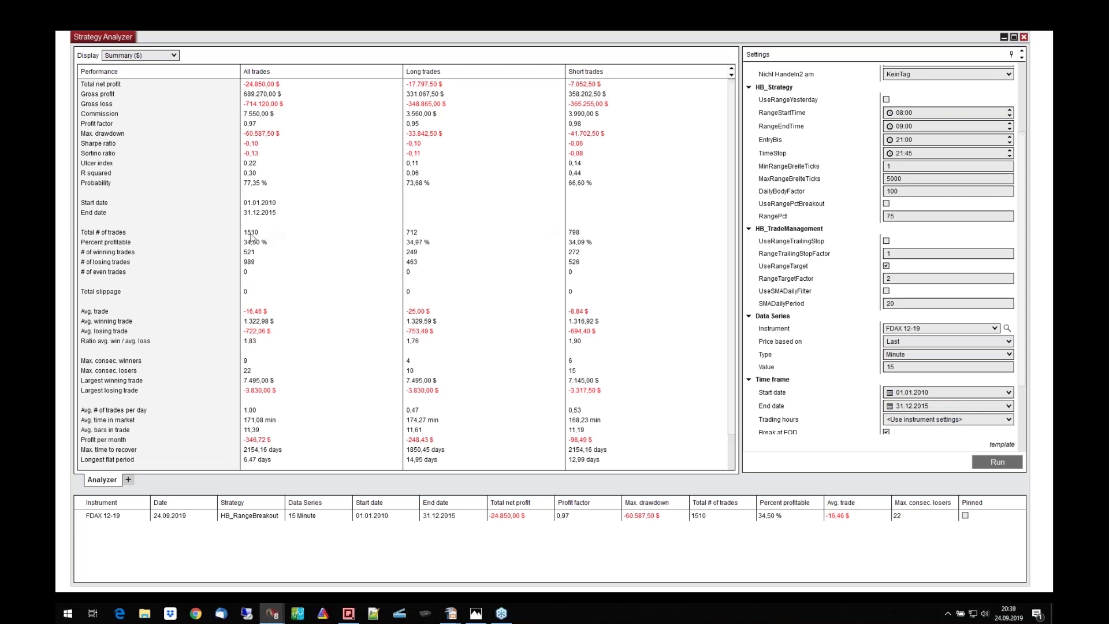
{"action": "left_click", "coordinate": [267, 95]}
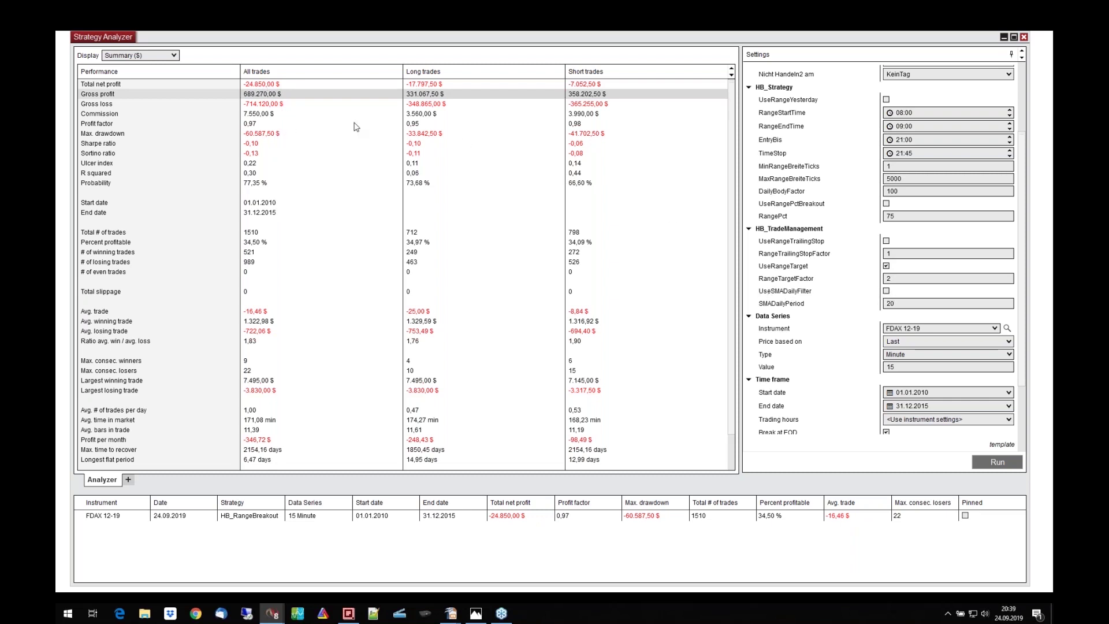
Step: Examine the breakout entries, exits and range markings of several trading days on the backtest chart, and return to the summary display
{"action": "left_click", "coordinate": [141, 55]}
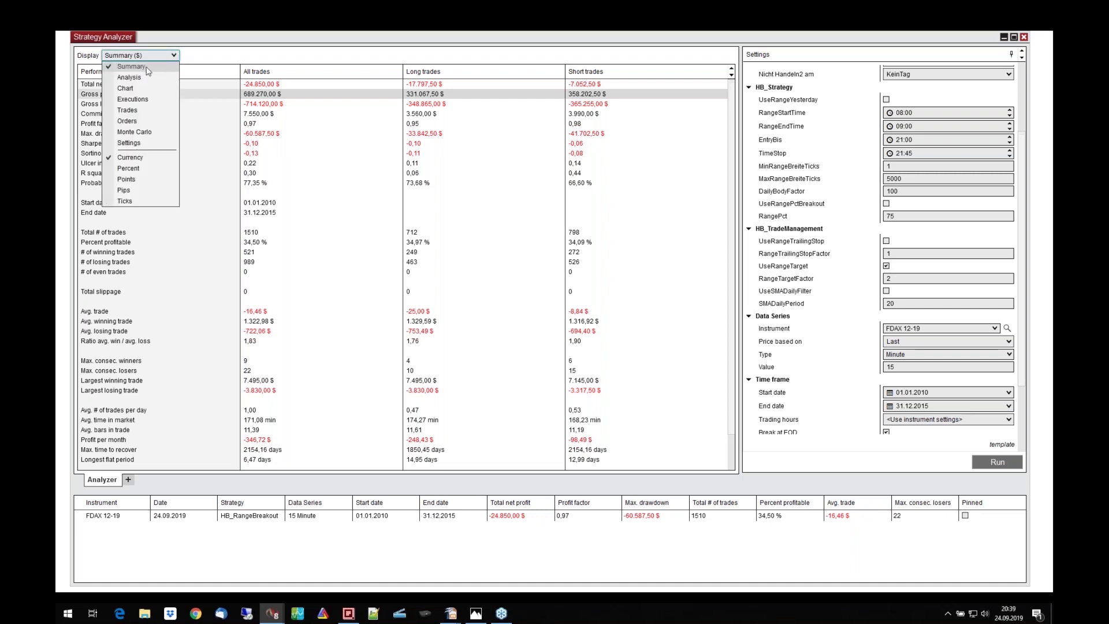
{"action": "left_click", "coordinate": [143, 90]}
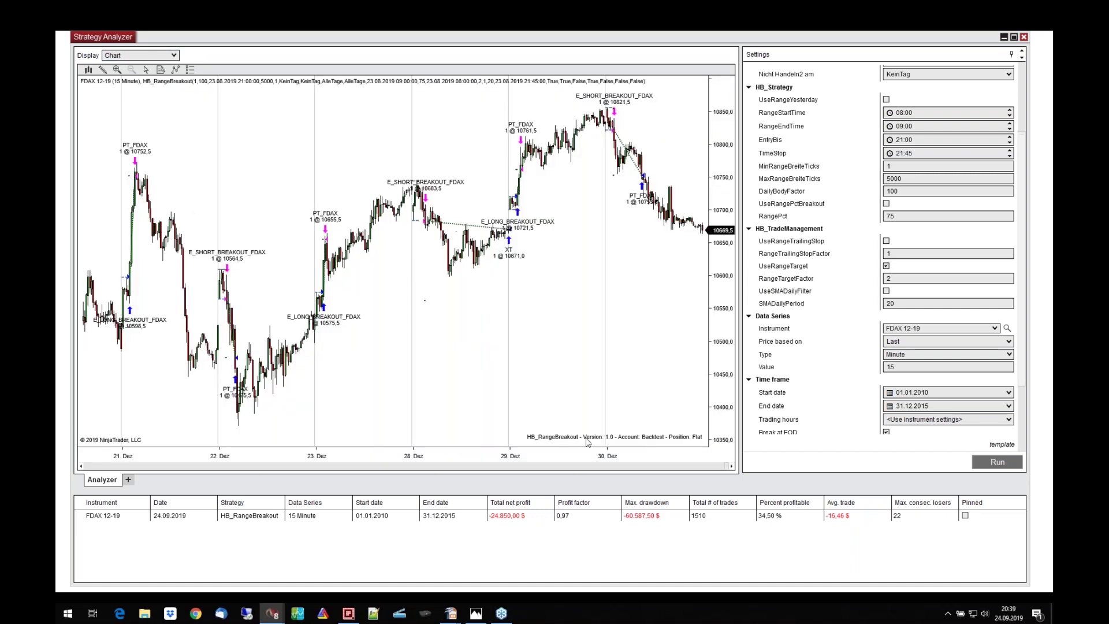
{"action": "left_click_drag", "start_coordinate": [589, 458], "coordinate": [62, 405]}
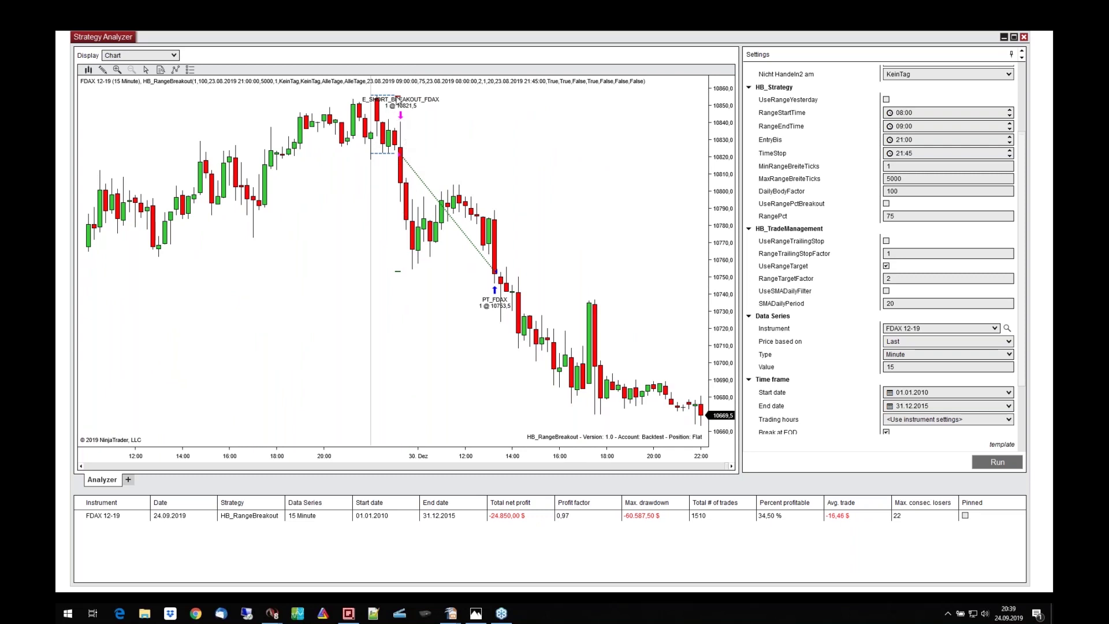
{"action": "left_click_drag", "start_coordinate": [441, 460], "coordinate": [302, 144]}
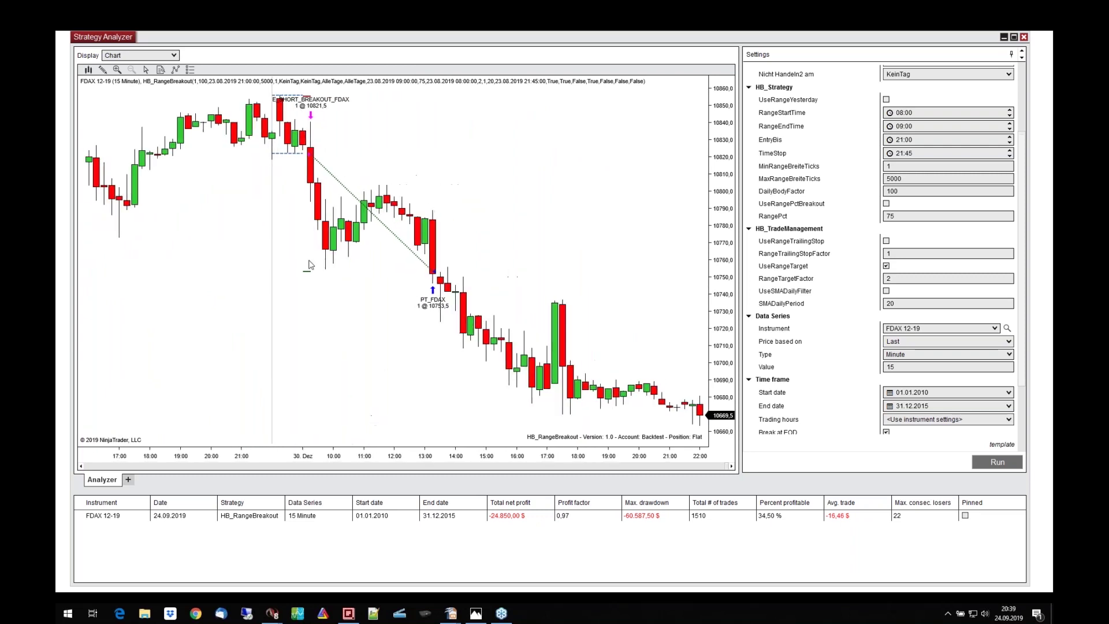
{"action": "middle_click", "coordinate": [310, 156]}
{"action": "scroll", "coordinate": [493, 465], "scroll_direction": "up", "scroll_amount": 10}
{"action": "scroll", "coordinate": [408, 458], "scroll_direction": "down", "scroll_amount": 3}
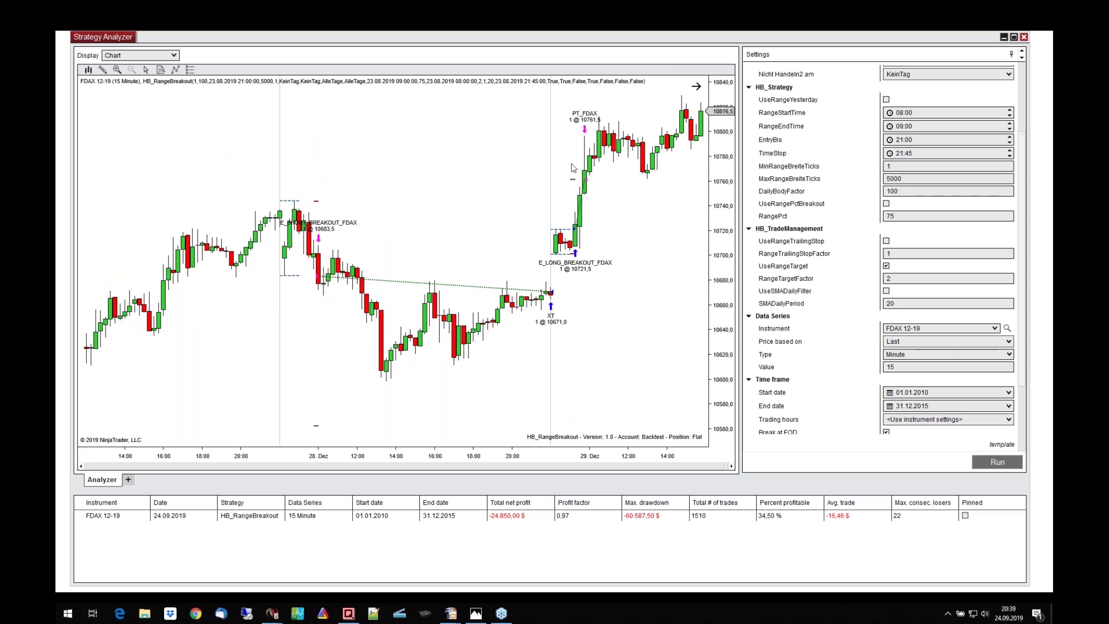
{"action": "left_click", "coordinate": [278, 467]}
{"action": "left_click_drag", "start_coordinate": [278, 468], "coordinate": [278, 468]}
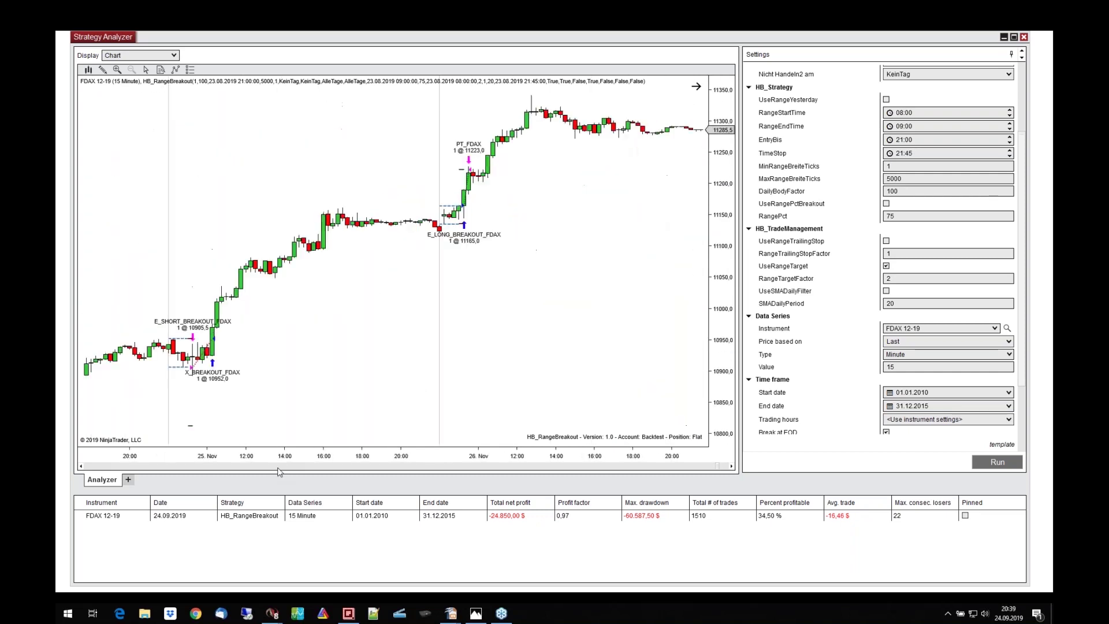
{"action": "left_click", "coordinate": [169, 56]}
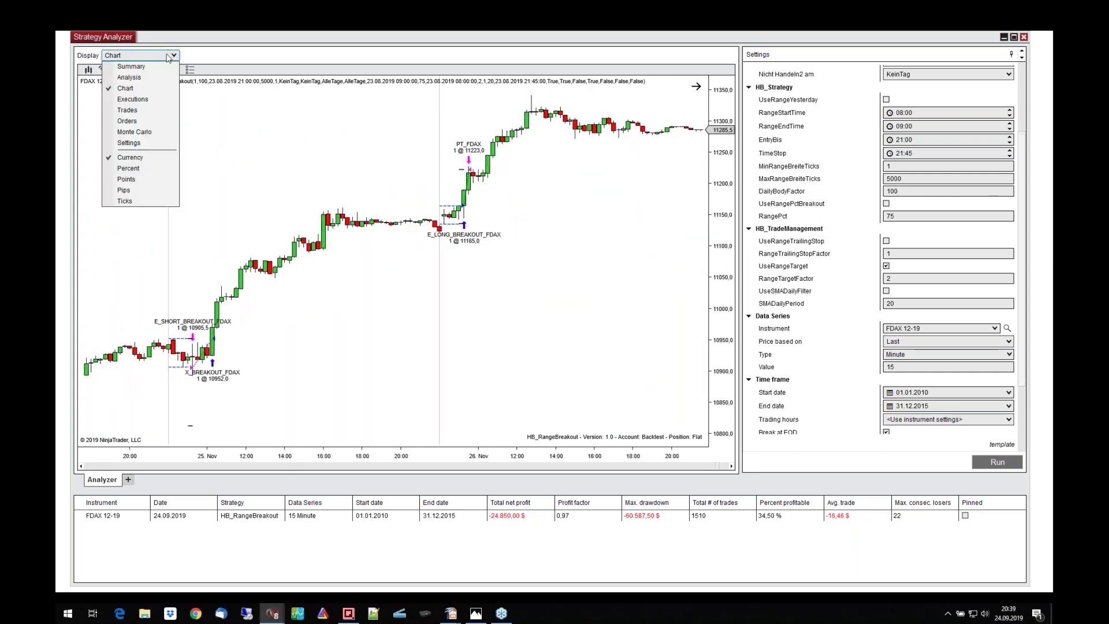
{"action": "left_click", "coordinate": [141, 68]}
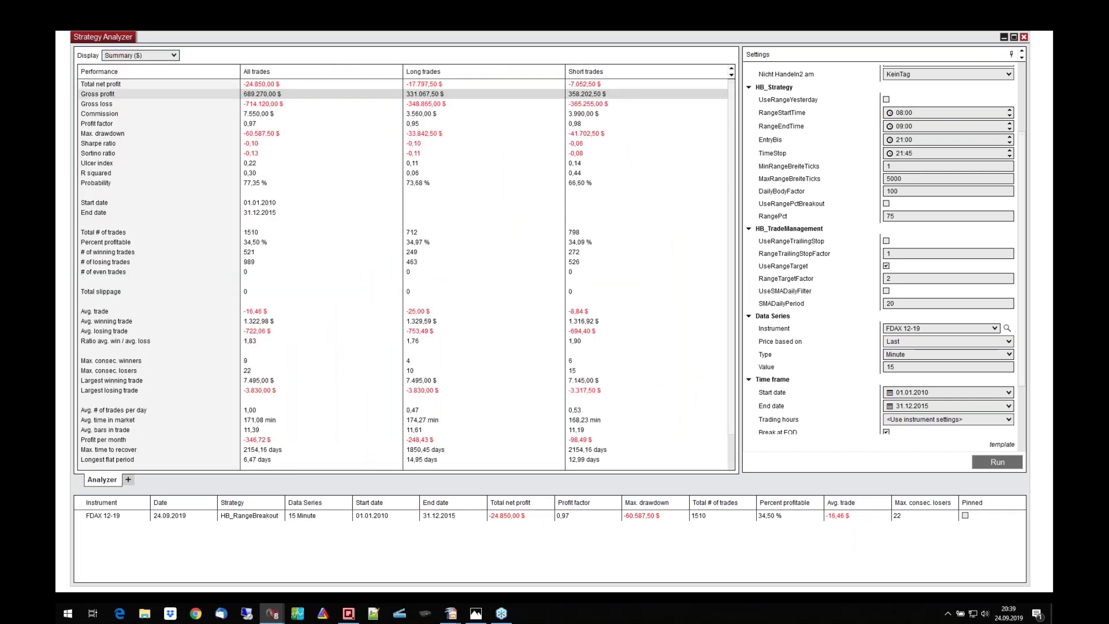
Step: Enable UseSMADailyFilter with SMADailyPeriod set to 200 and rerun the backtest
{"action": "left_click", "coordinate": [886, 291]}
{"action": "left_click", "coordinate": [893, 303]}
{"action": "left_click", "coordinate": [989, 463]}
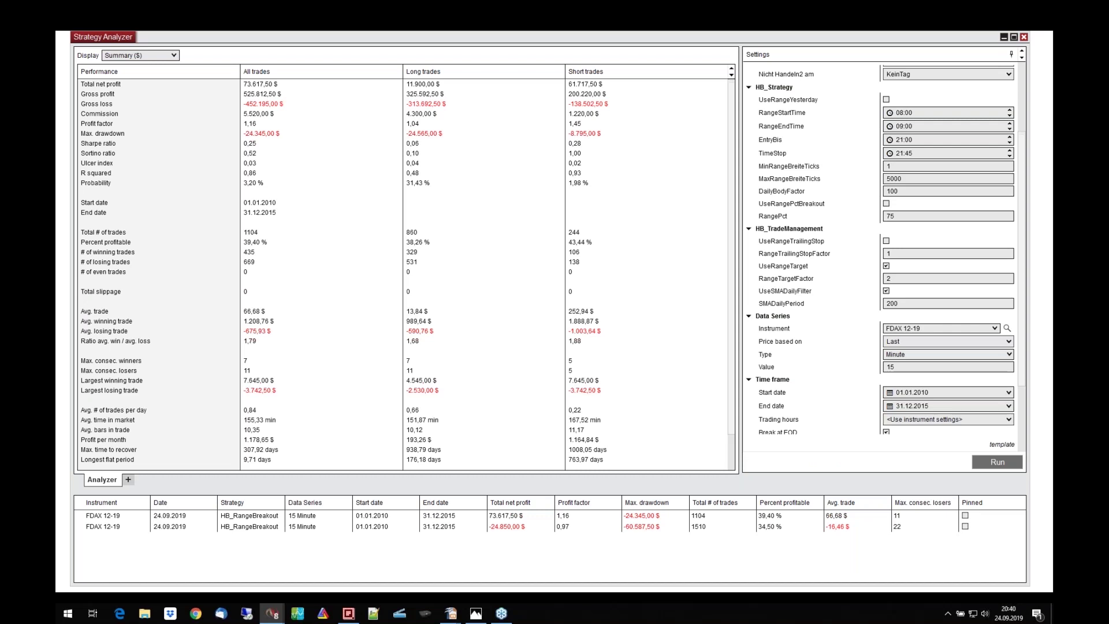
Step: Examine the net profit, risk ratios, test period, winning trades and average trade figures in the new backtest summary
{"action": "left_click", "coordinate": [245, 89]}
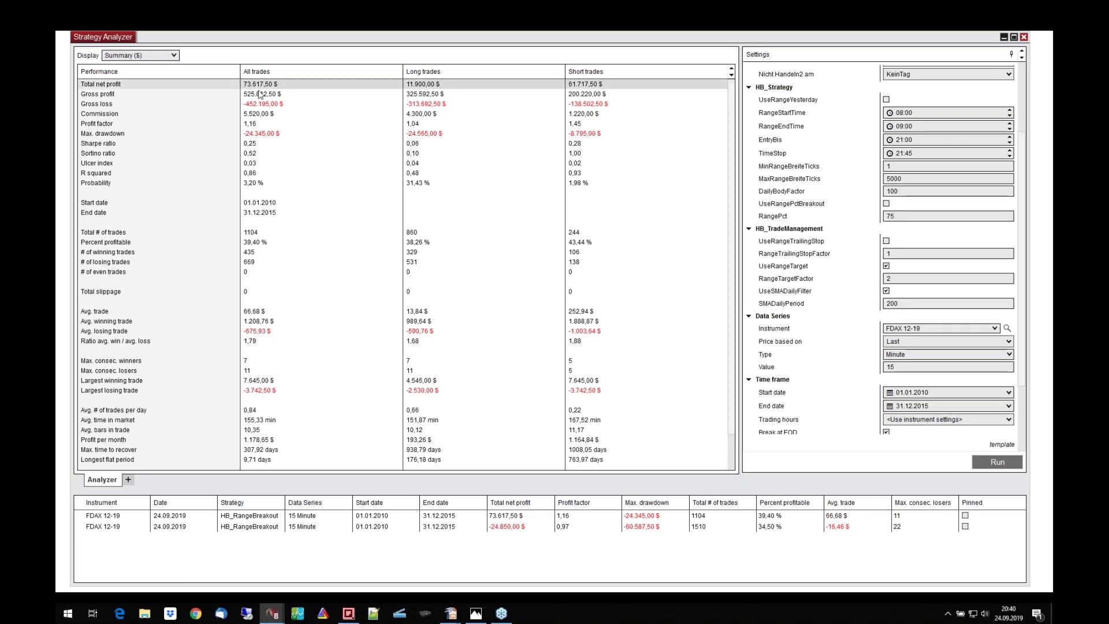
{"action": "left_click", "coordinate": [249, 146]}
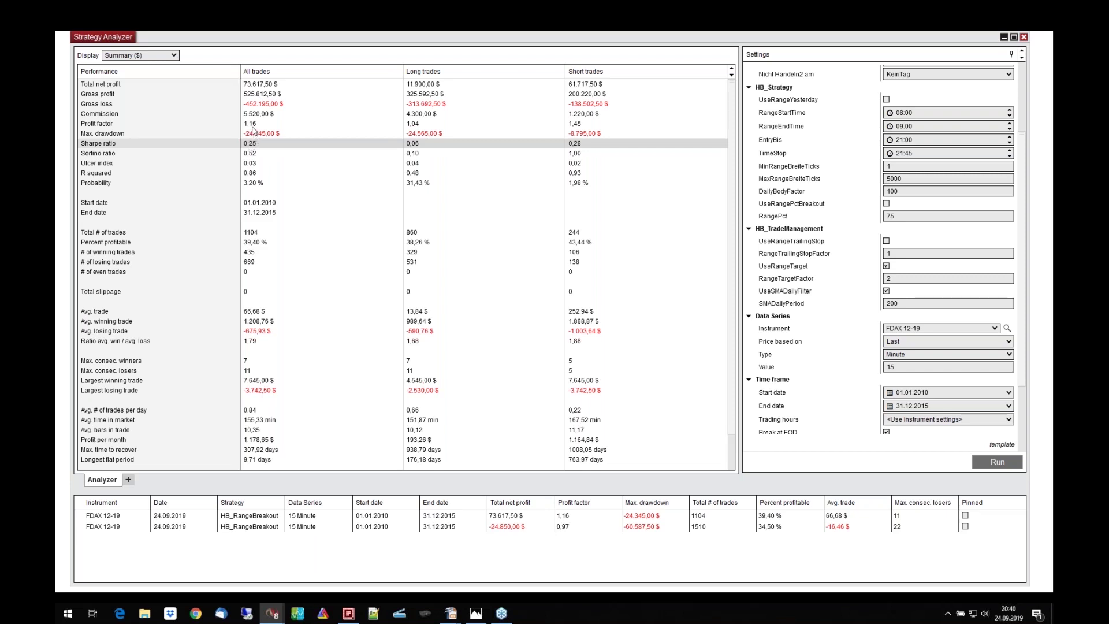
{"action": "left_click", "coordinate": [264, 213]}
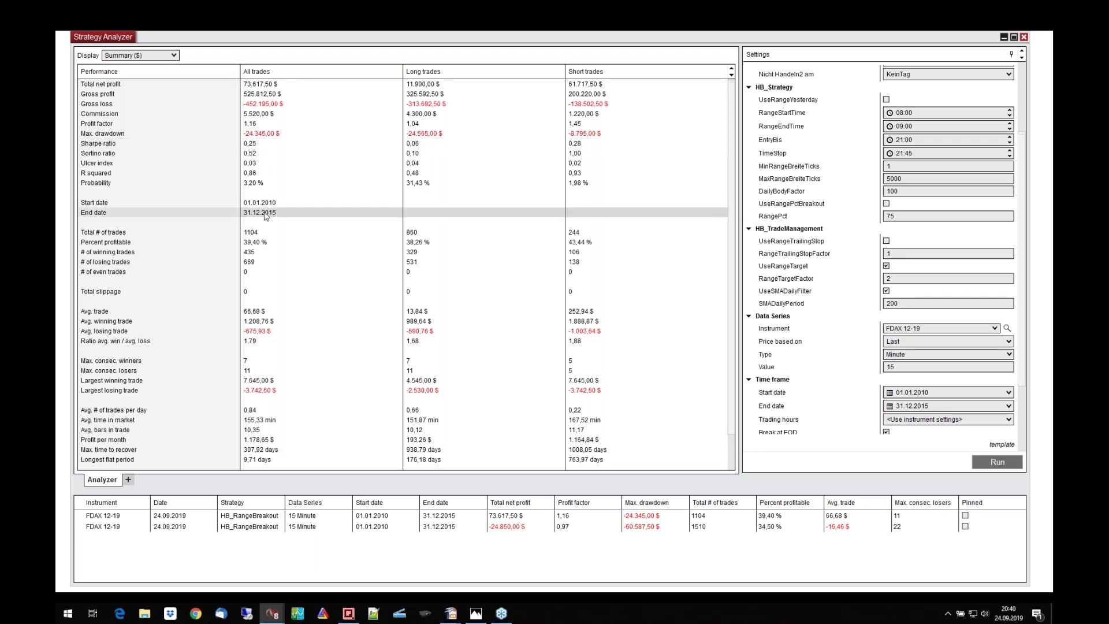
{"action": "left_click", "coordinate": [263, 251]}
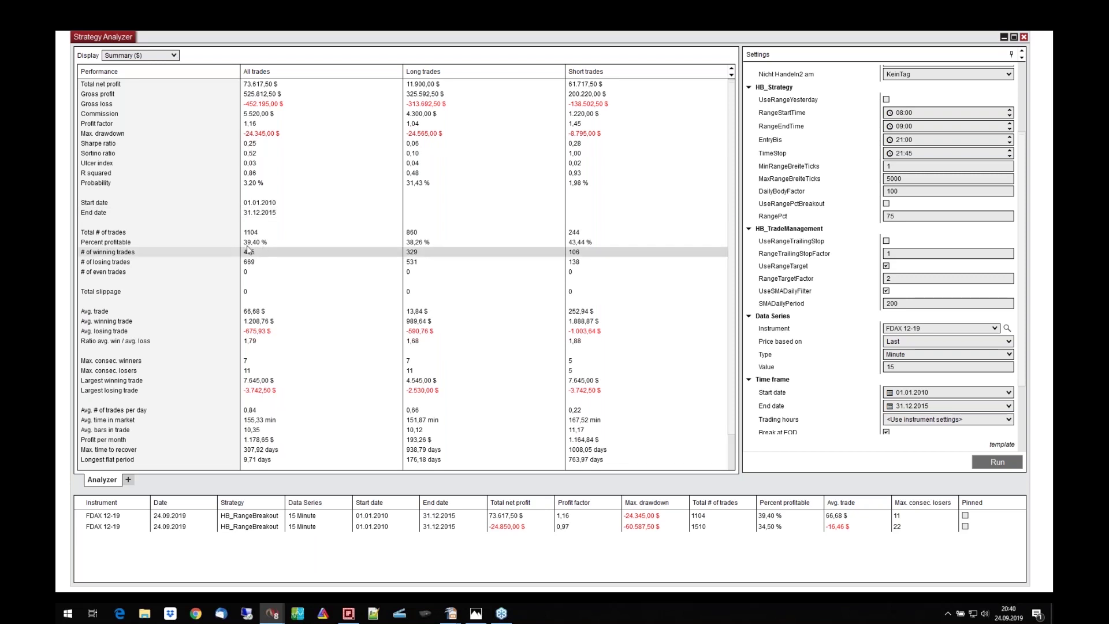
{"action": "left_click", "coordinate": [255, 320]}
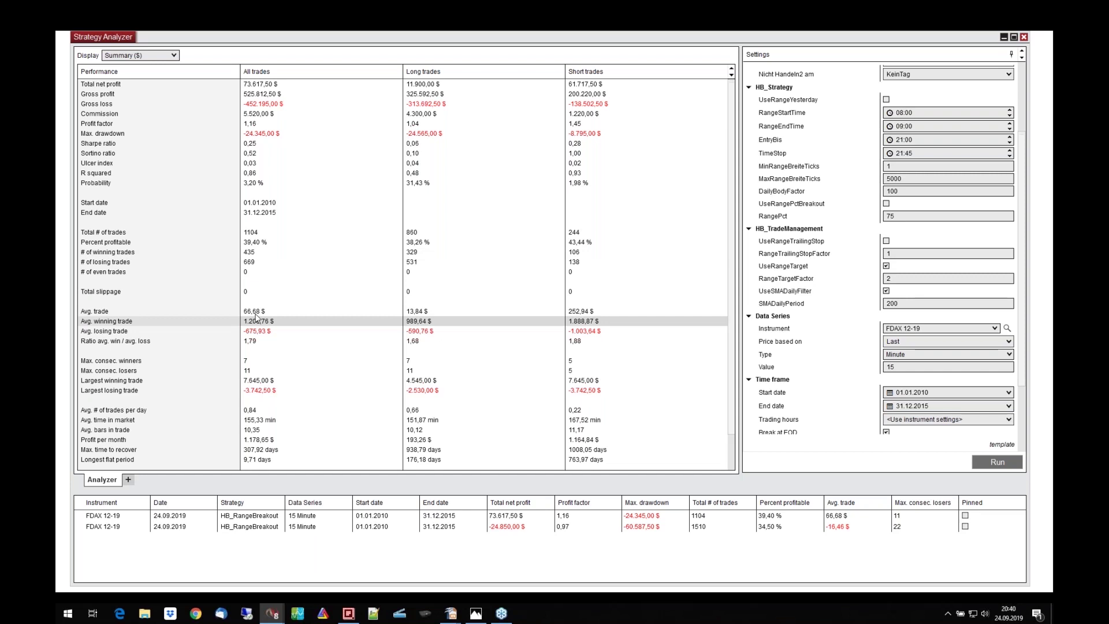
Step: Display the cumulative net profit graph in the Analysis view and compare its long-only and short-only curves
{"action": "left_click", "coordinate": [173, 55]}
{"action": "left_click", "coordinate": [171, 66]}
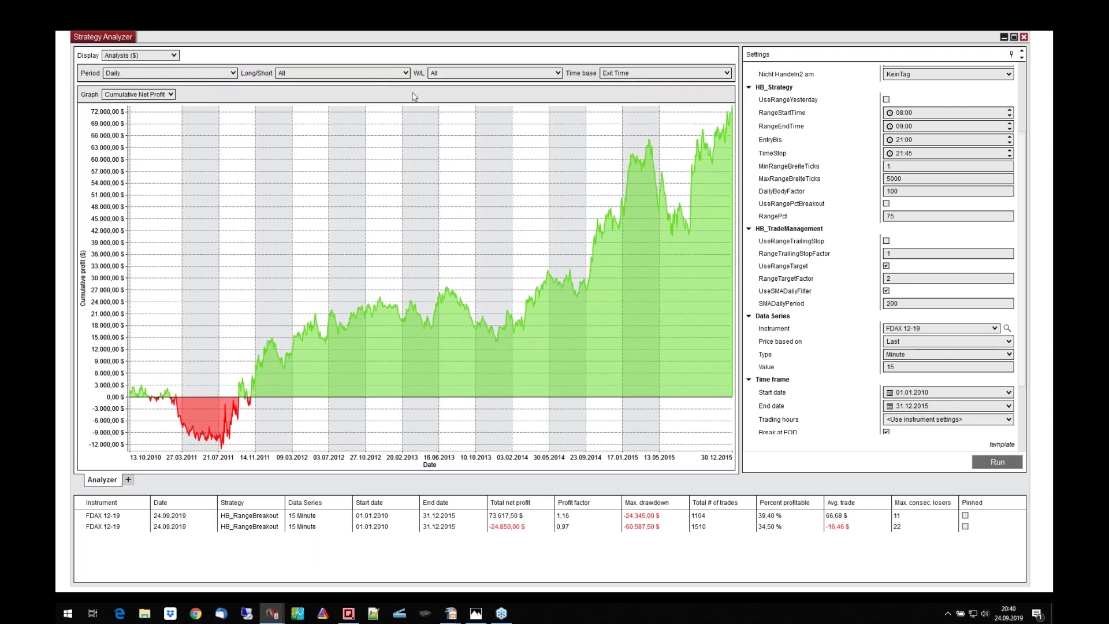
{"action": "left_click", "coordinate": [407, 73]}
{"action": "left_click", "coordinate": [378, 93]}
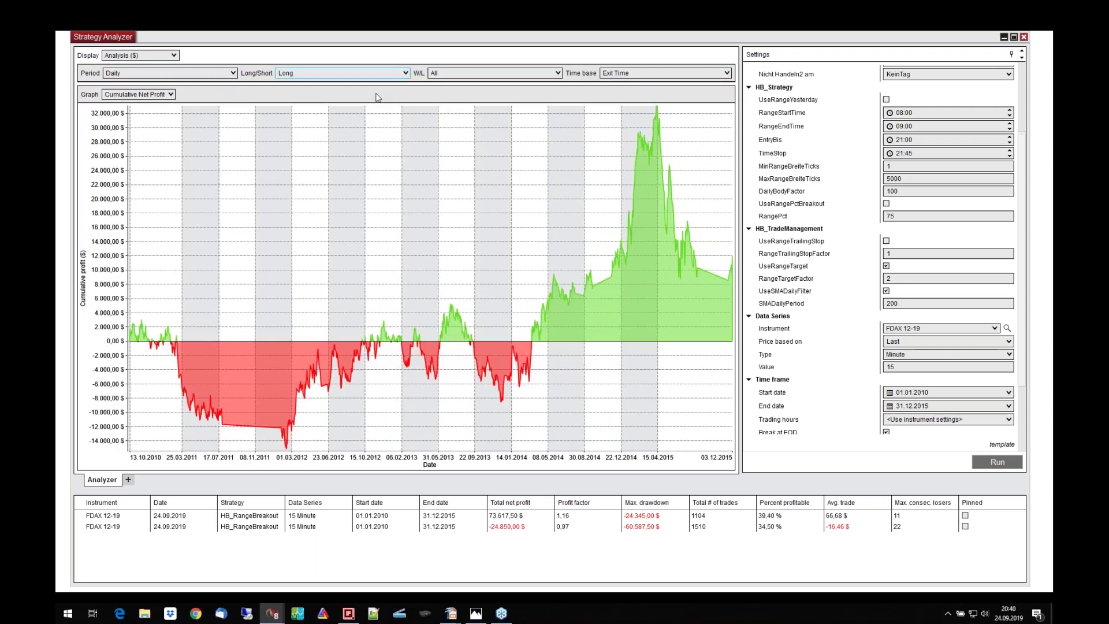
{"action": "left_click", "coordinate": [406, 74]}
{"action": "left_click", "coordinate": [323, 104]}
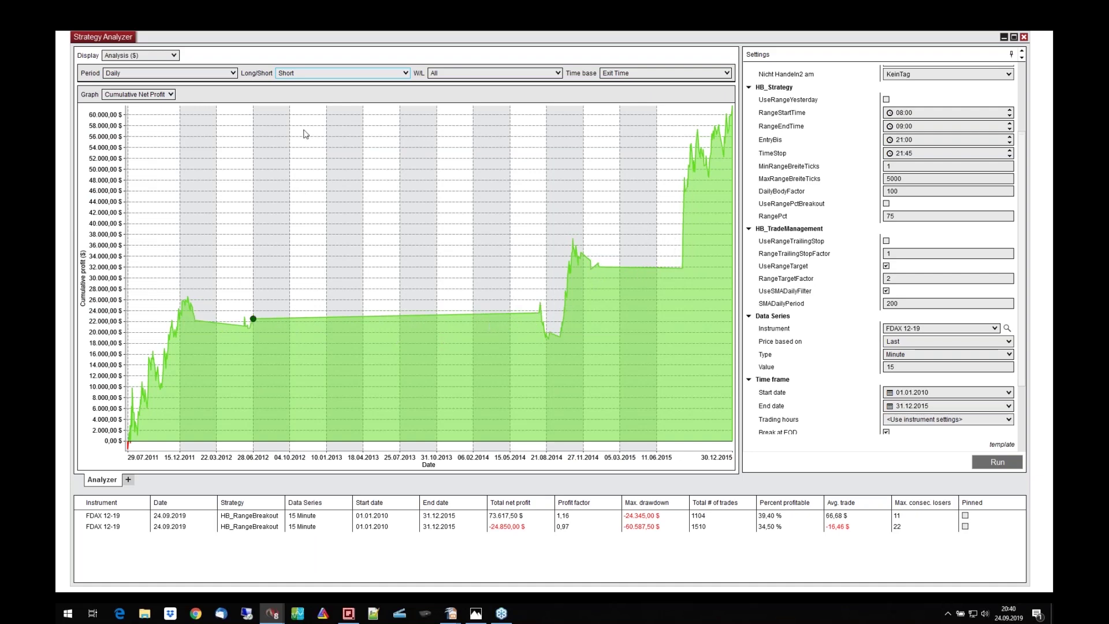
Step: Reset the Long/Short filter of the cumulative net profit graph to All
{"action": "left_click", "coordinate": [317, 73]}
{"action": "left_click", "coordinate": [283, 81]}
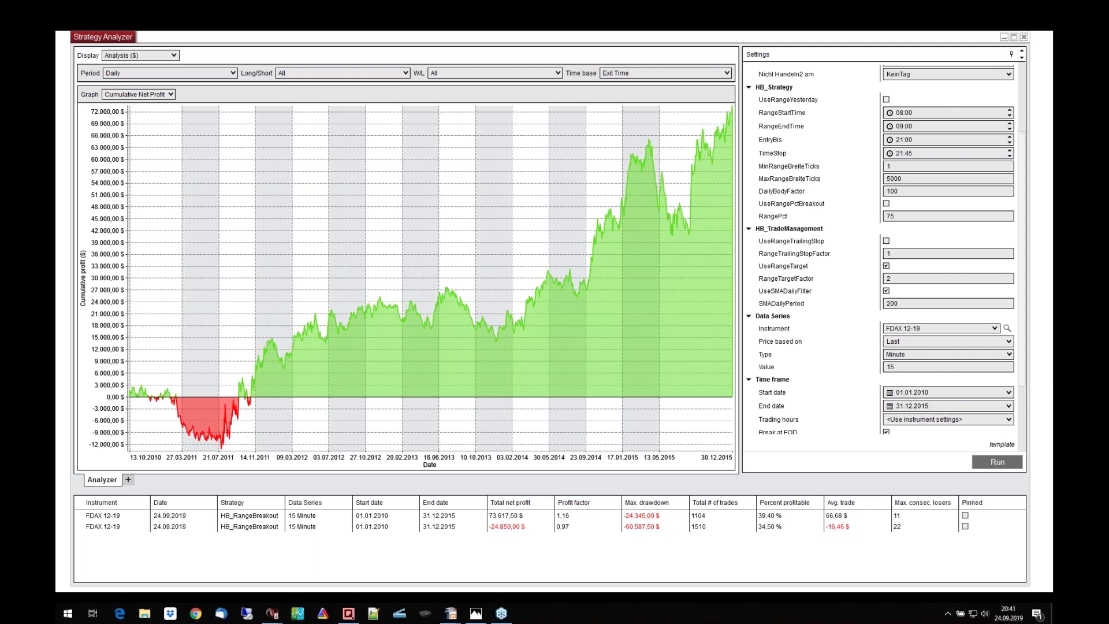
Step: Enable UseRangeTrailingStop, rerun the backtest in the summary display, and compare the new result row with the previous run
{"action": "left_click", "coordinate": [886, 241]}
{"action": "left_click", "coordinate": [174, 55]}
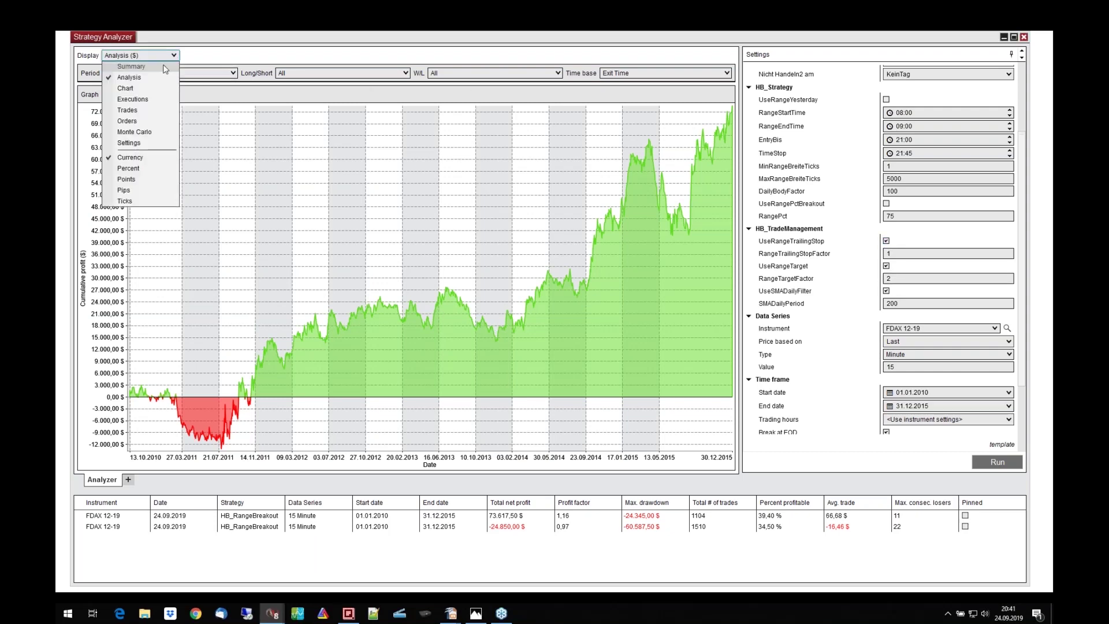
{"action": "left_click", "coordinate": [156, 148]}
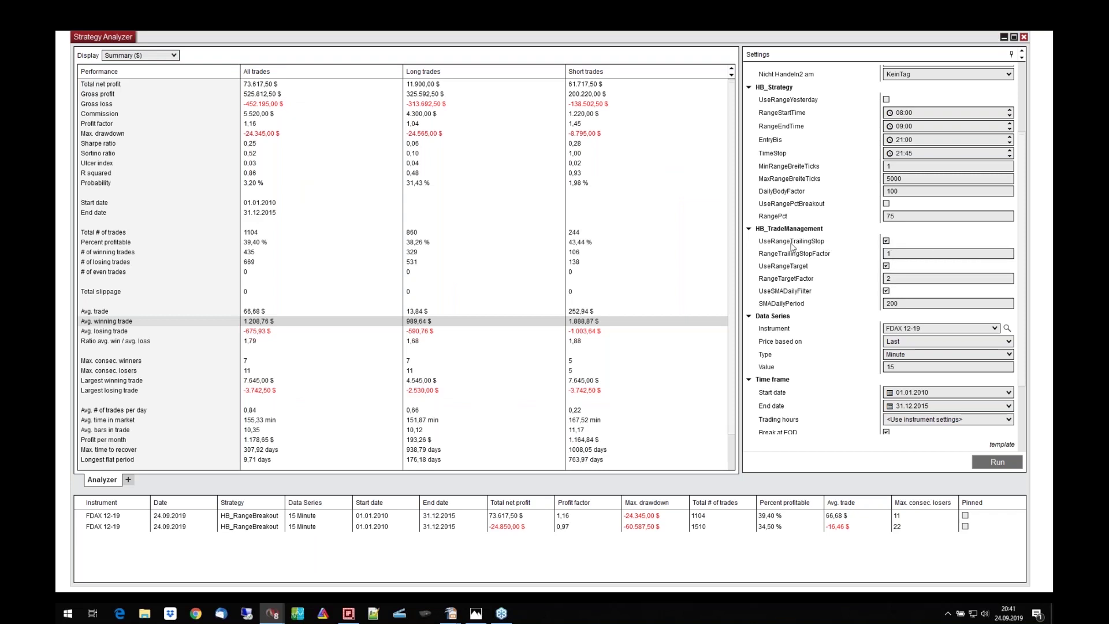
{"action": "left_click", "coordinate": [995, 462]}
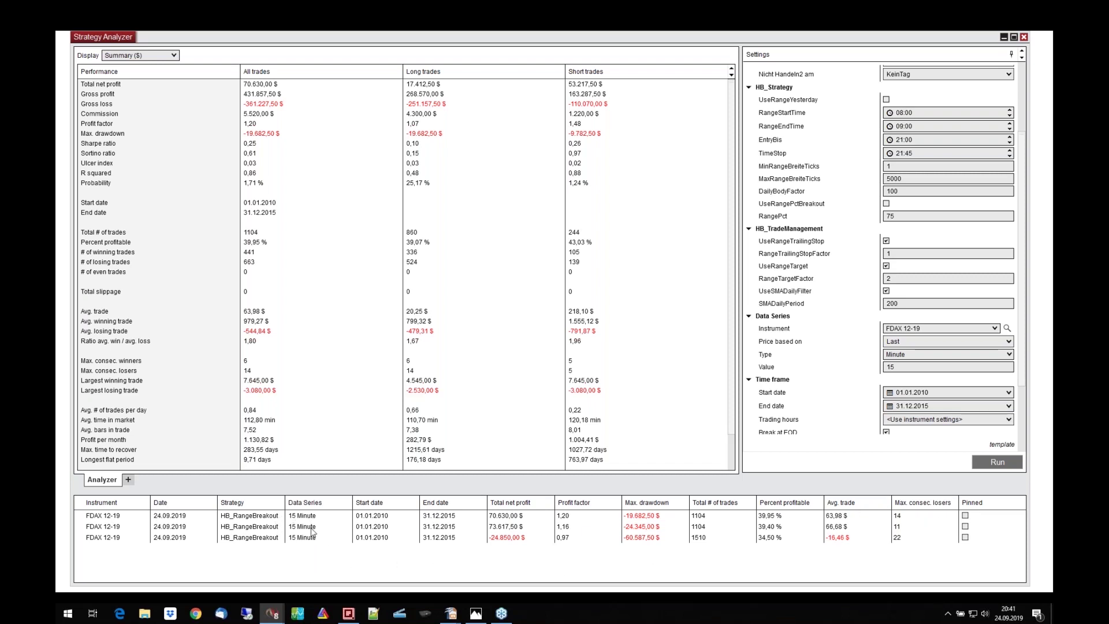
{"action": "left_click", "coordinate": [506, 527]}
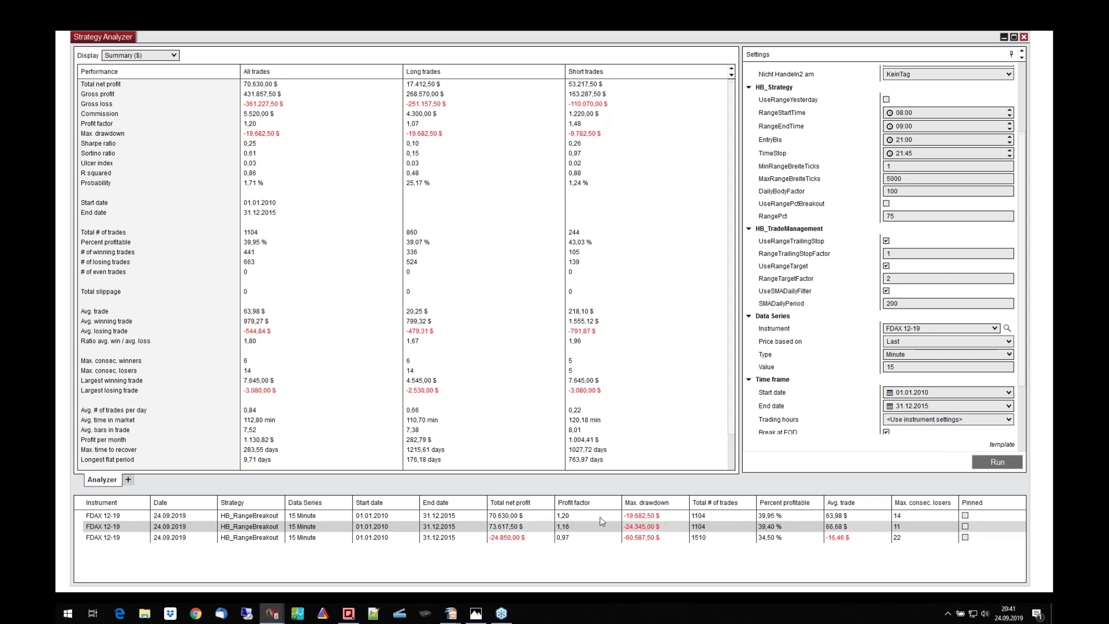
{"action": "left_click", "coordinate": [511, 517]}
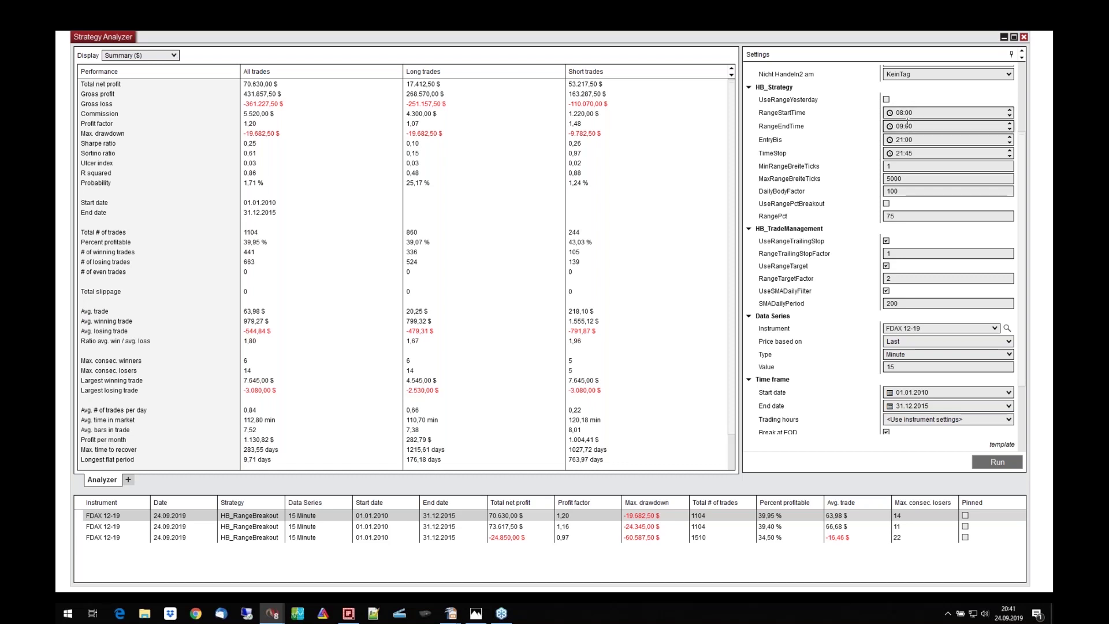
Step: Set MaxRangeBreiteTicks to 300 and rerun the backtest
{"action": "double_click", "coordinate": [907, 179]}
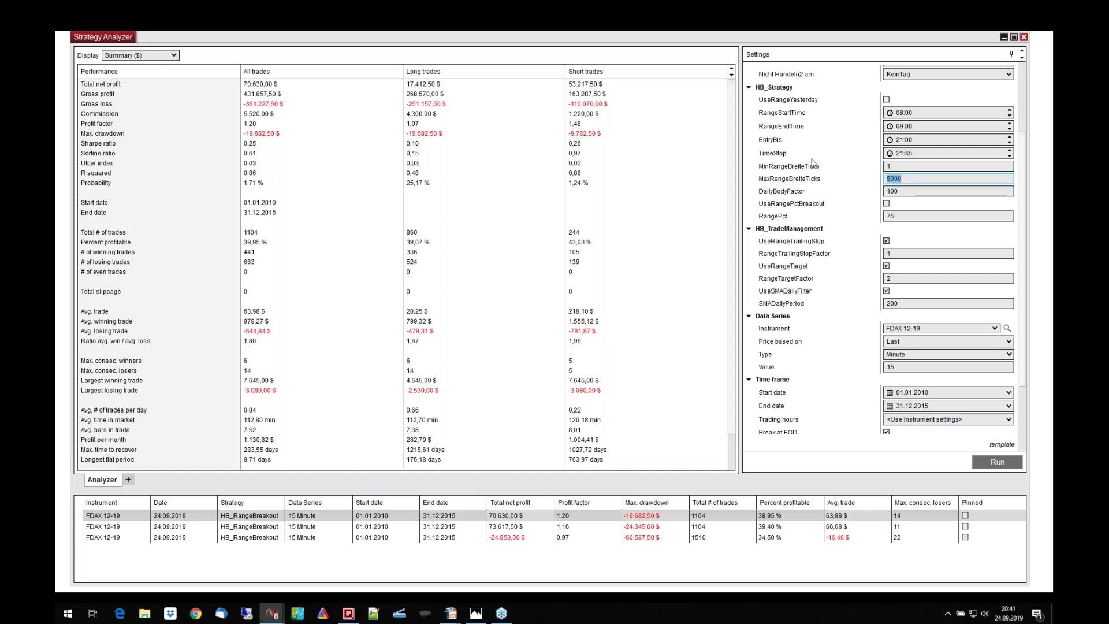
{"action": "type", "text": "200"}
{"action": "left_click", "coordinate": [987, 461]}
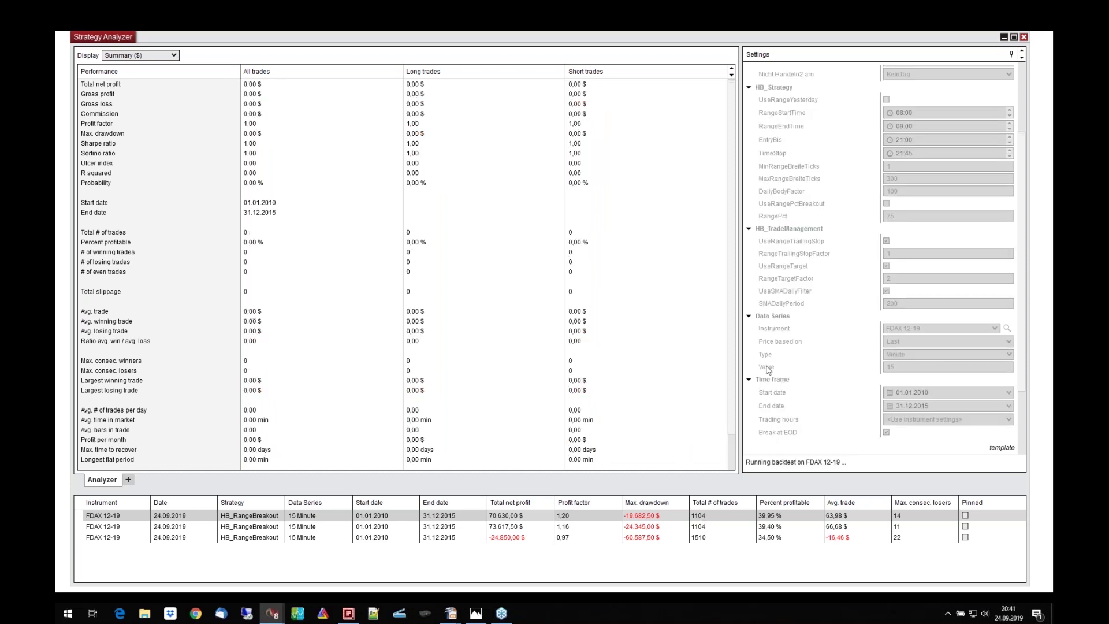
Step: Reduce MaxRangeBreiteTicks to 200 and run the backtest again
{"action": "left_click", "coordinate": [790, 177]}
{"action": "type", "text": "200"}
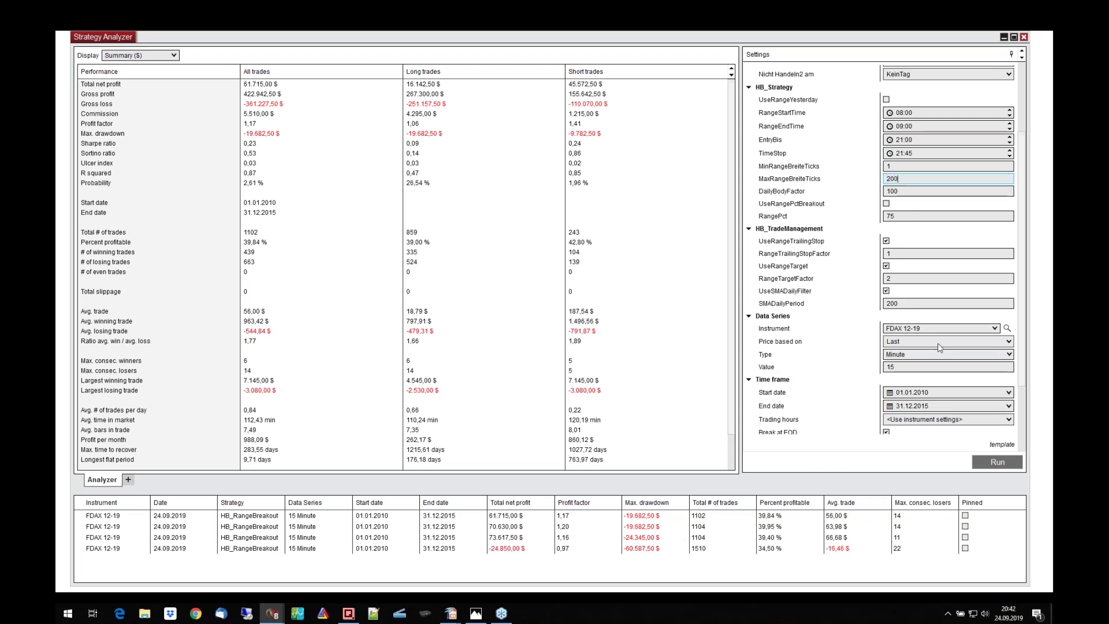
{"action": "key", "text": "Return"}
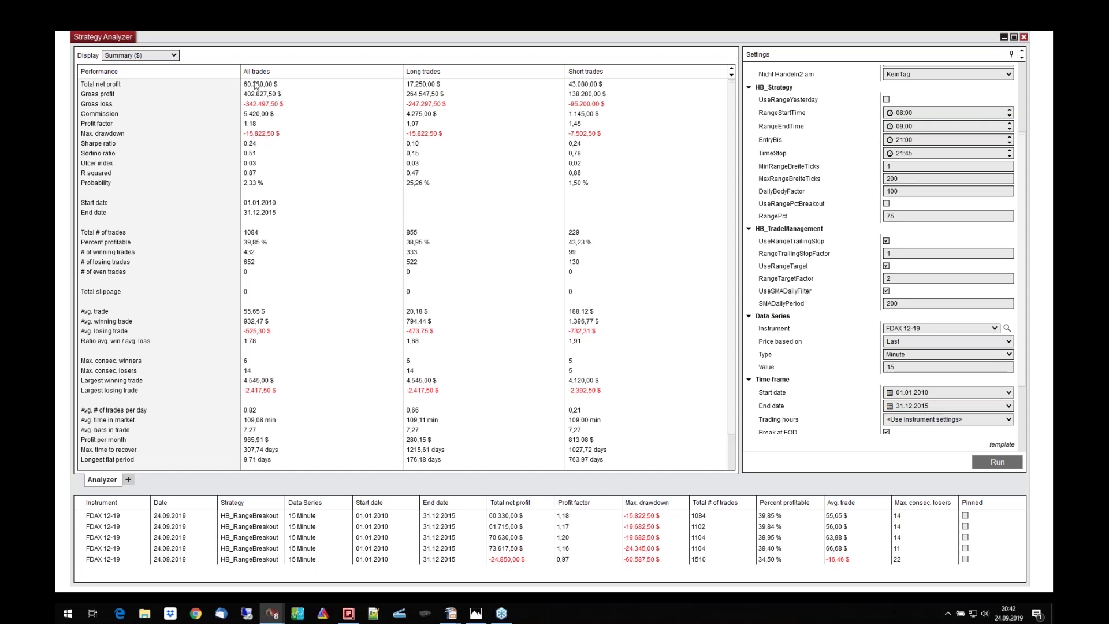
Step: Lower MaxRangeBreiteTicks to 150 and rerun the backtest
{"action": "left_click", "coordinate": [863, 179]}
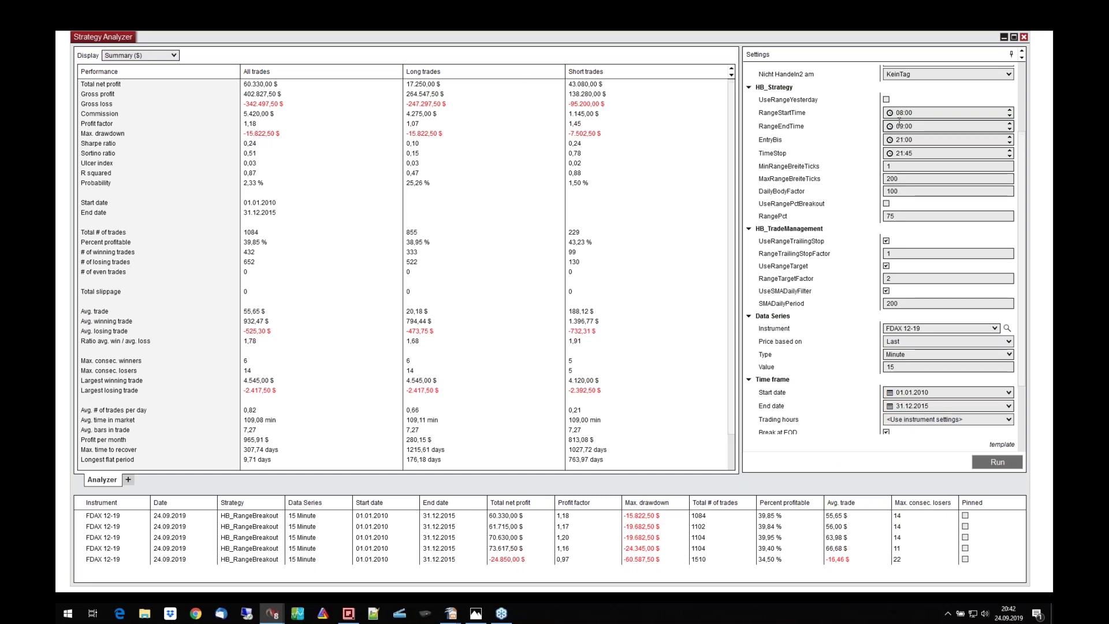
{"action": "type", "text": "150"}
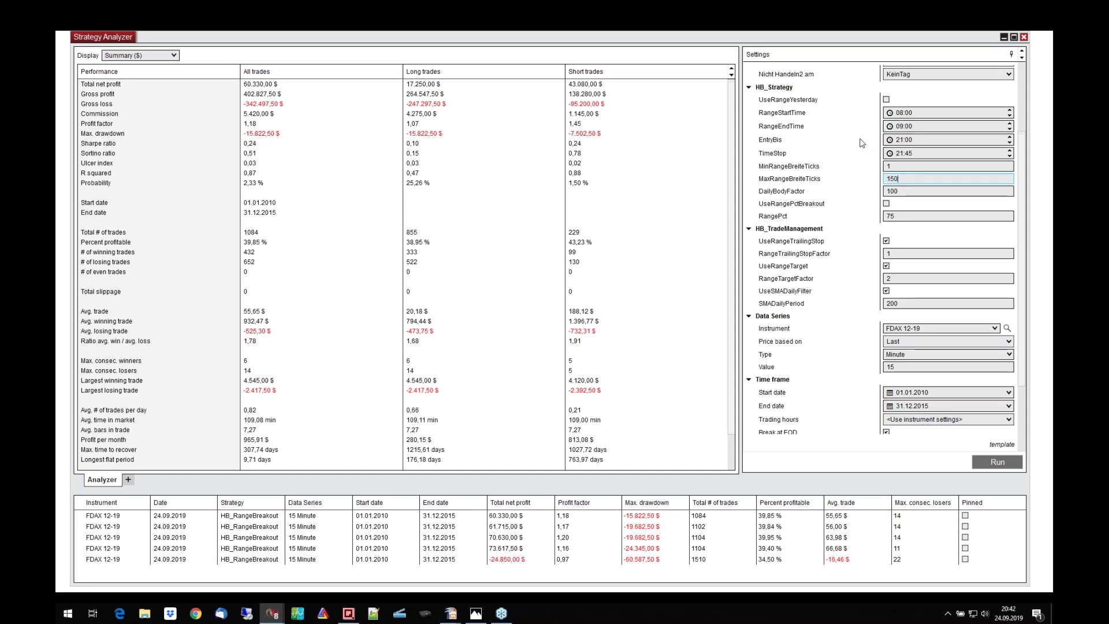
{"action": "left_click", "coordinate": [978, 463]}
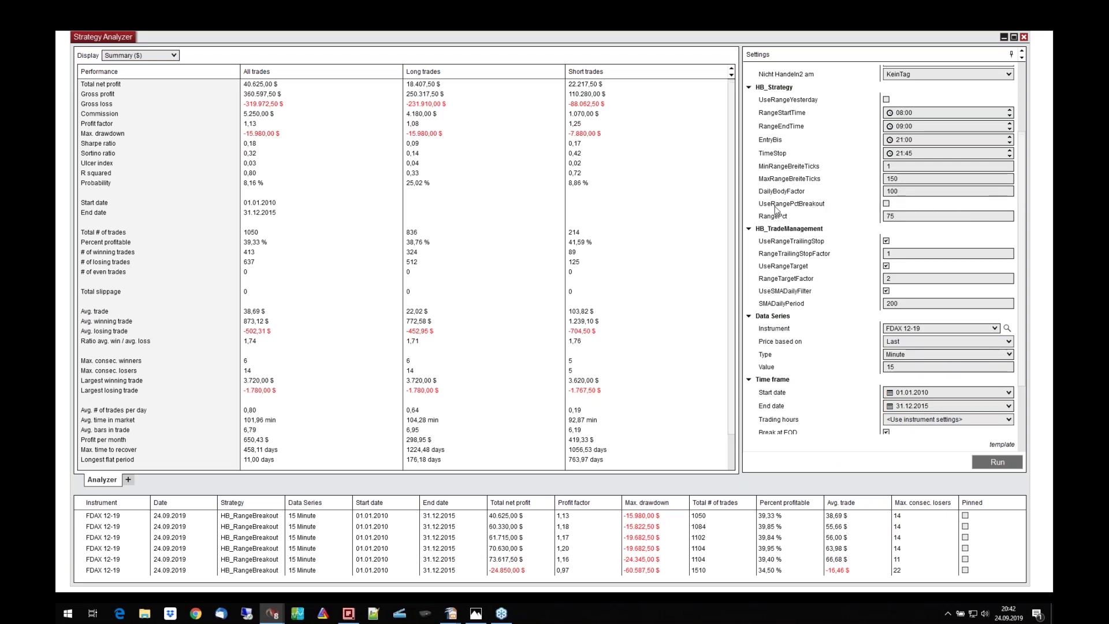
Step: Enable UseRangePctBreakout with RangePct set to 1 and rerun the backtest
{"action": "left_click", "coordinate": [885, 204]}
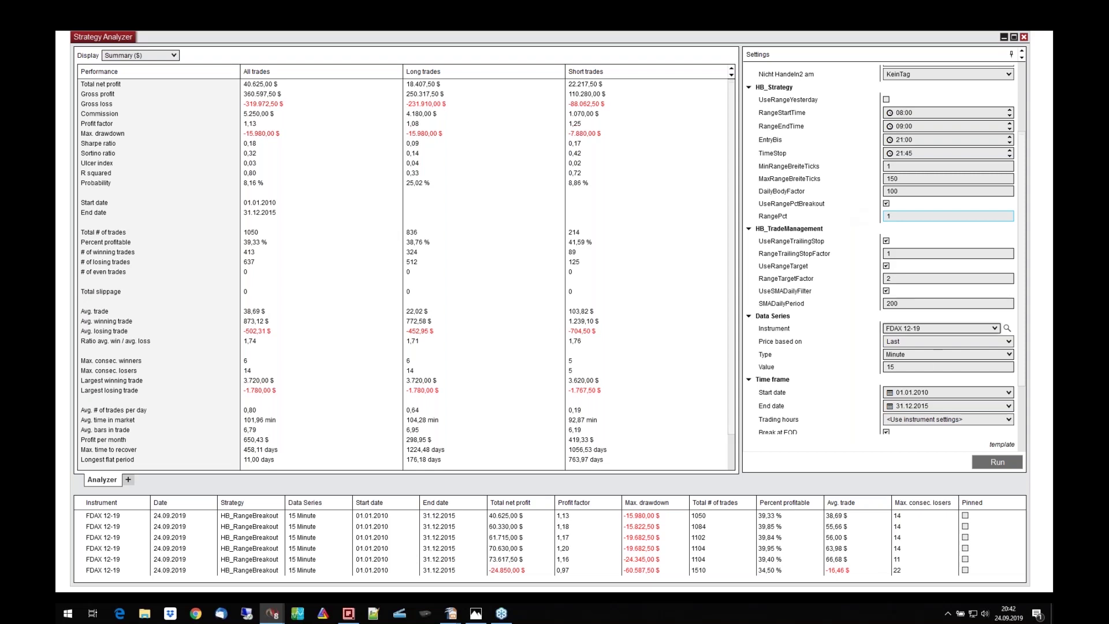
{"action": "left_click", "coordinate": [1015, 465]}
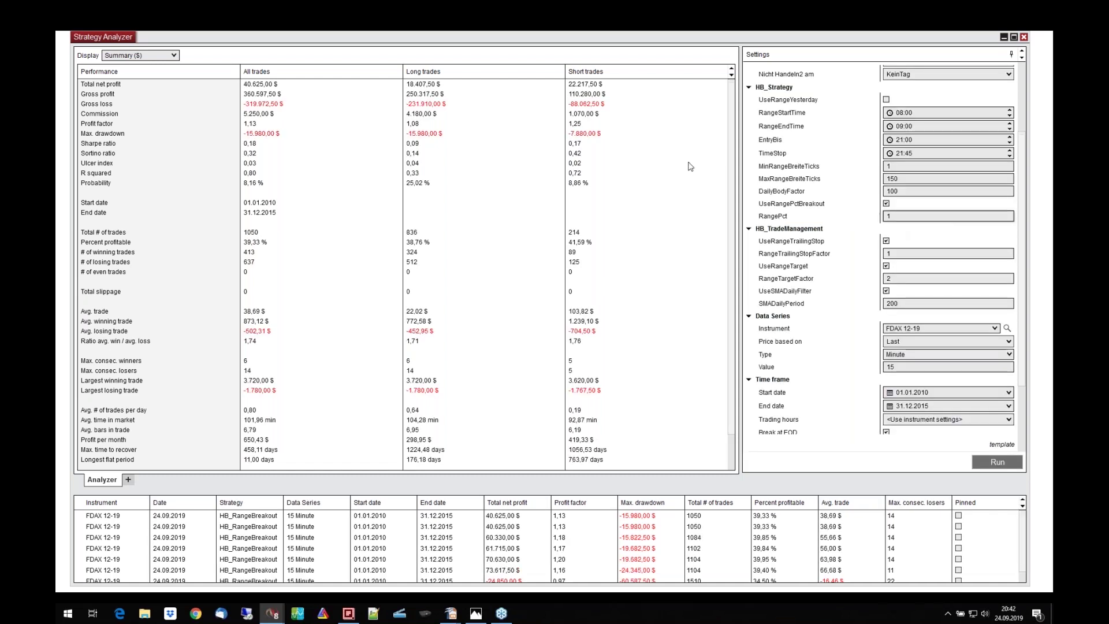
Step: Examine the December breakout entries, exits and range widths on the backtest chart, and return to the summary display
{"action": "left_click", "coordinate": [138, 55]}
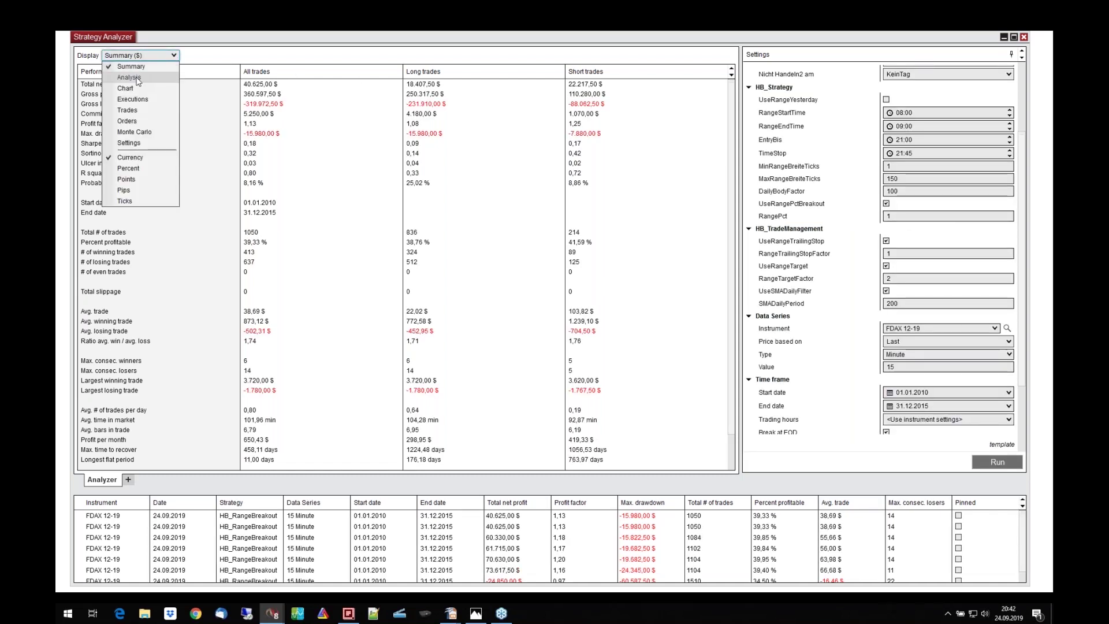
{"action": "left_click", "coordinate": [134, 89]}
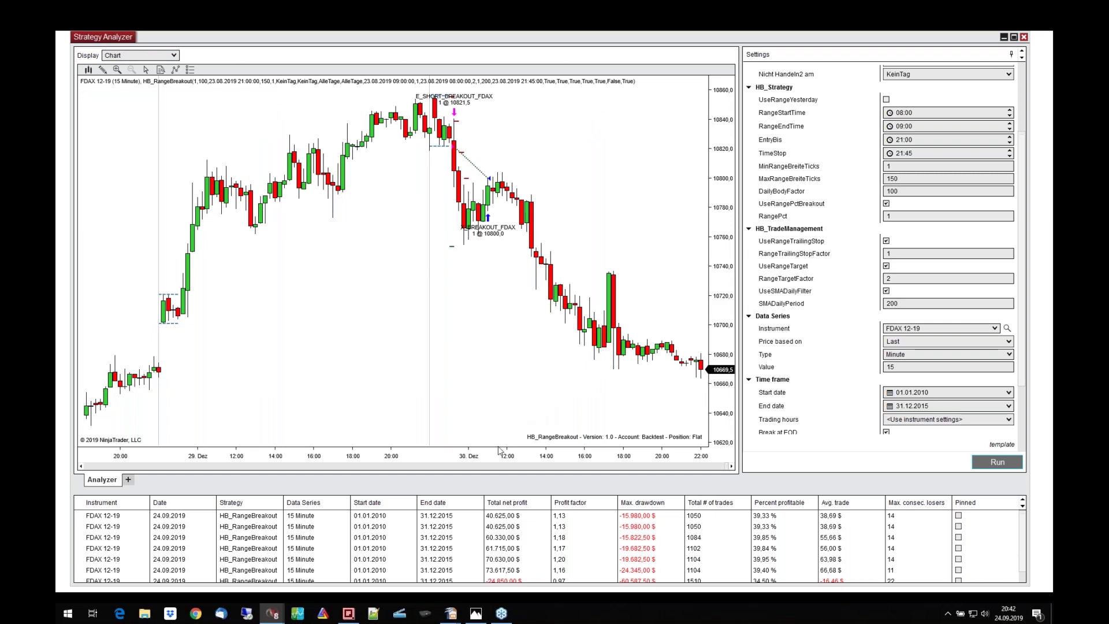
{"action": "scroll", "coordinate": [491, 354], "scroll_direction": "down", "scroll_amount": 5}
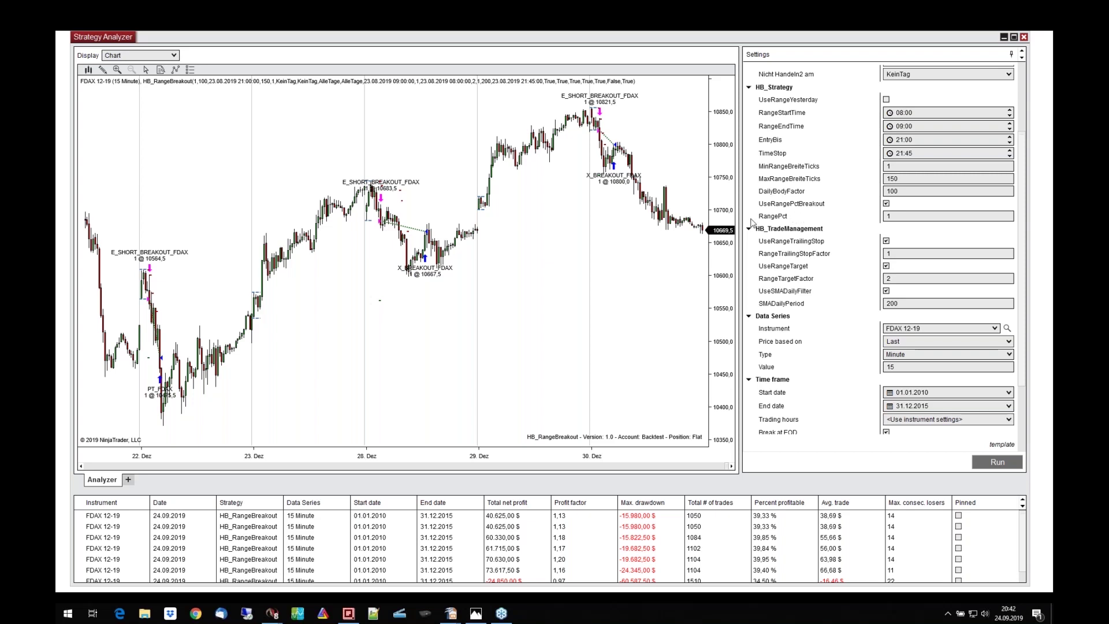
{"action": "scroll", "coordinate": [240, 173], "scroll_direction": "up", "scroll_amount": 4}
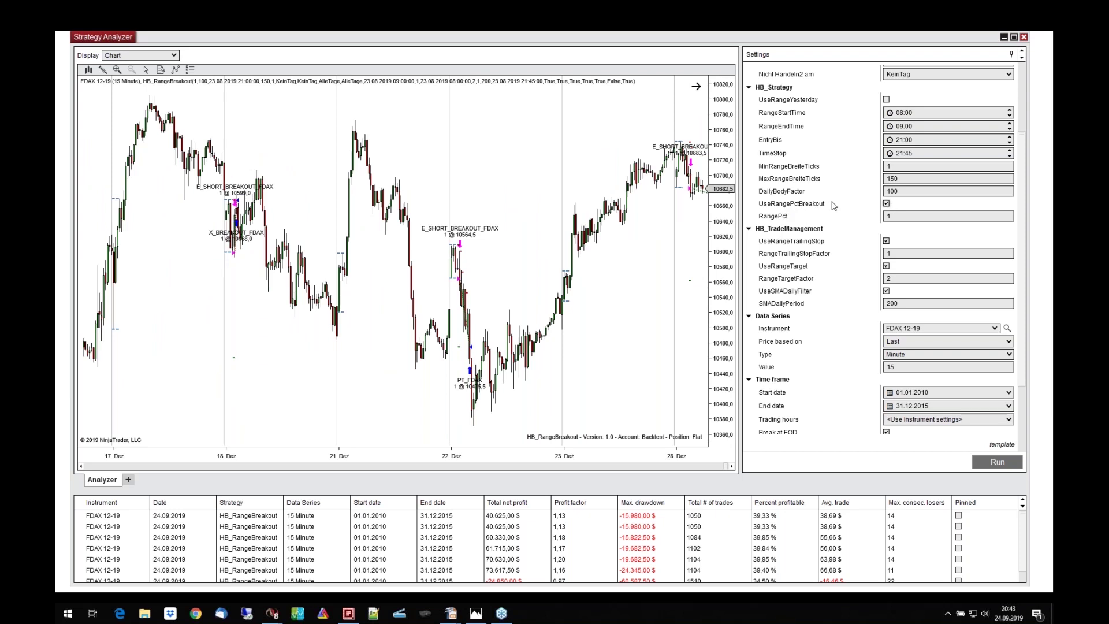
{"action": "scroll", "coordinate": [584, 154], "scroll_direction": "up", "scroll_amount": 2}
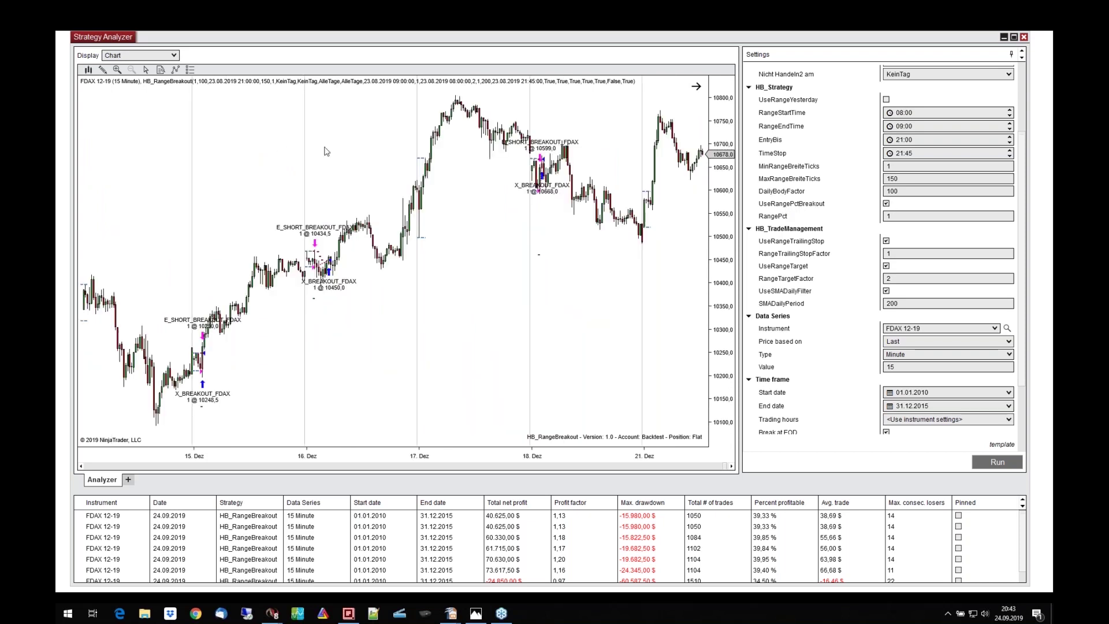
{"action": "scroll", "coordinate": [549, 157], "scroll_direction": "up", "scroll_amount": 2}
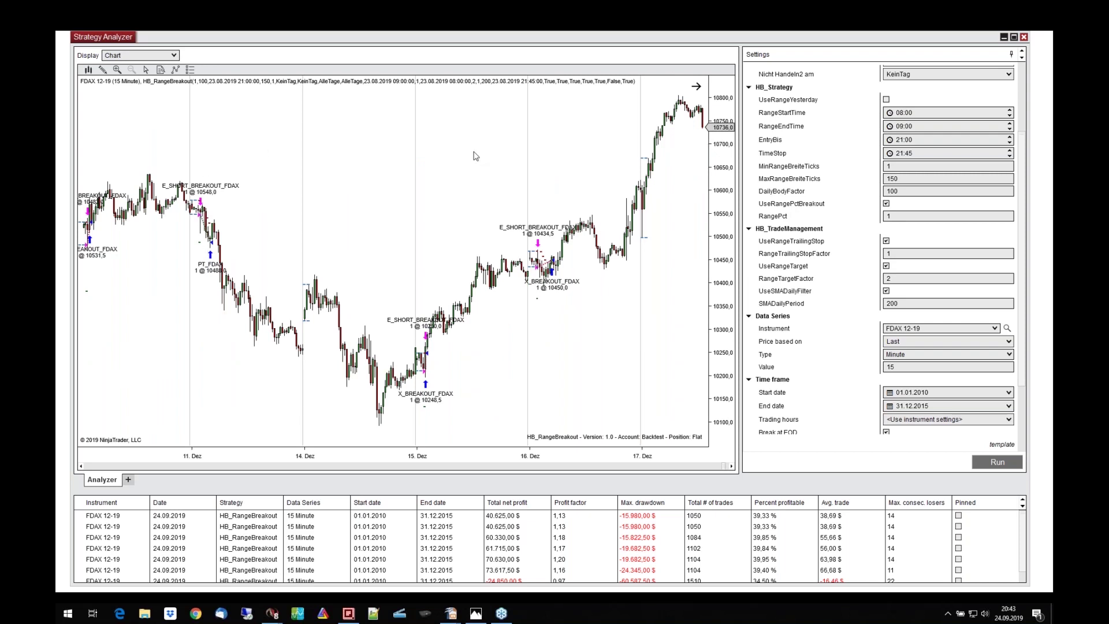
{"action": "scroll", "coordinate": [474, 156], "scroll_direction": "up", "scroll_amount": 2}
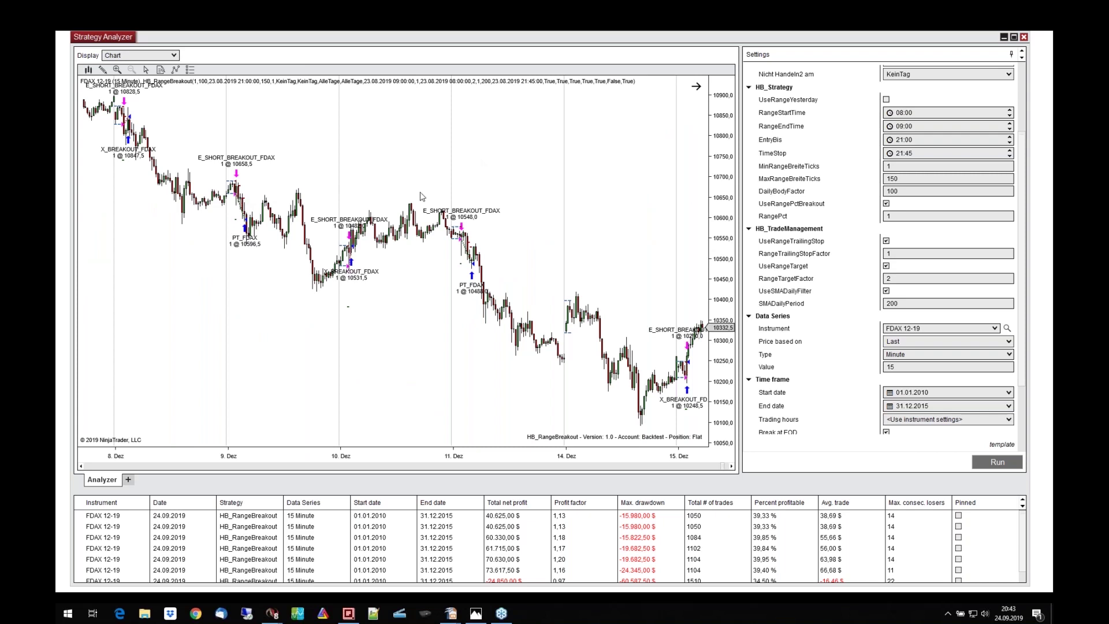
{"action": "left_click", "coordinate": [158, 56]}
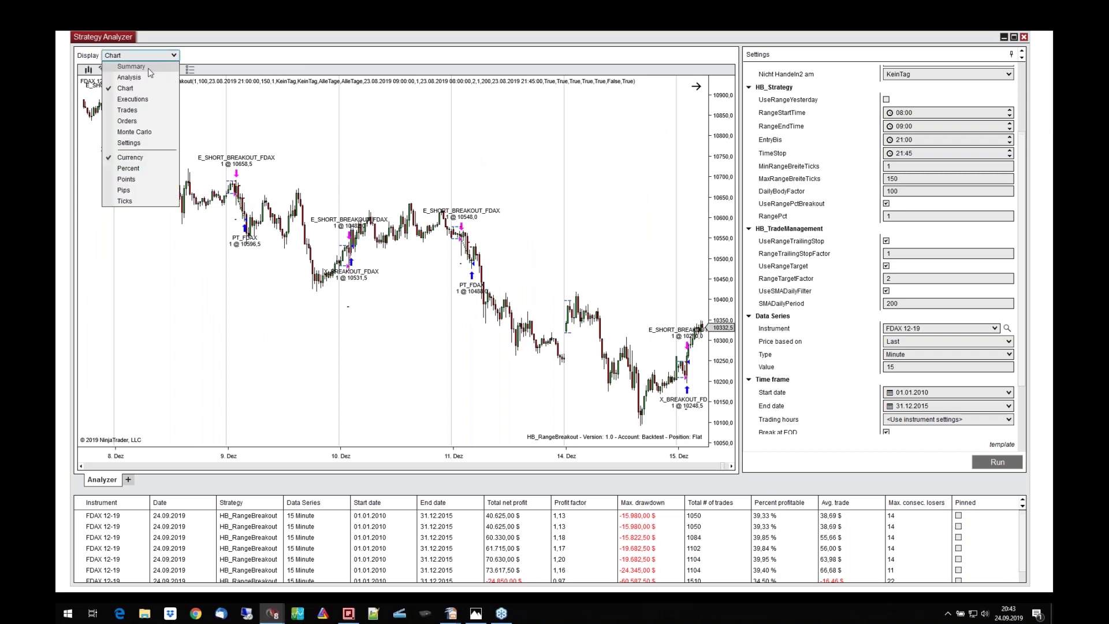
{"action": "left_click", "coordinate": [155, 67]}
Step: Disable UseRangePctBreakout and set RangePct to 0
{"action": "left_click", "coordinate": [886, 203]}
{"action": "left_click", "coordinate": [895, 213]}
{"action": "type", "text": "0"}
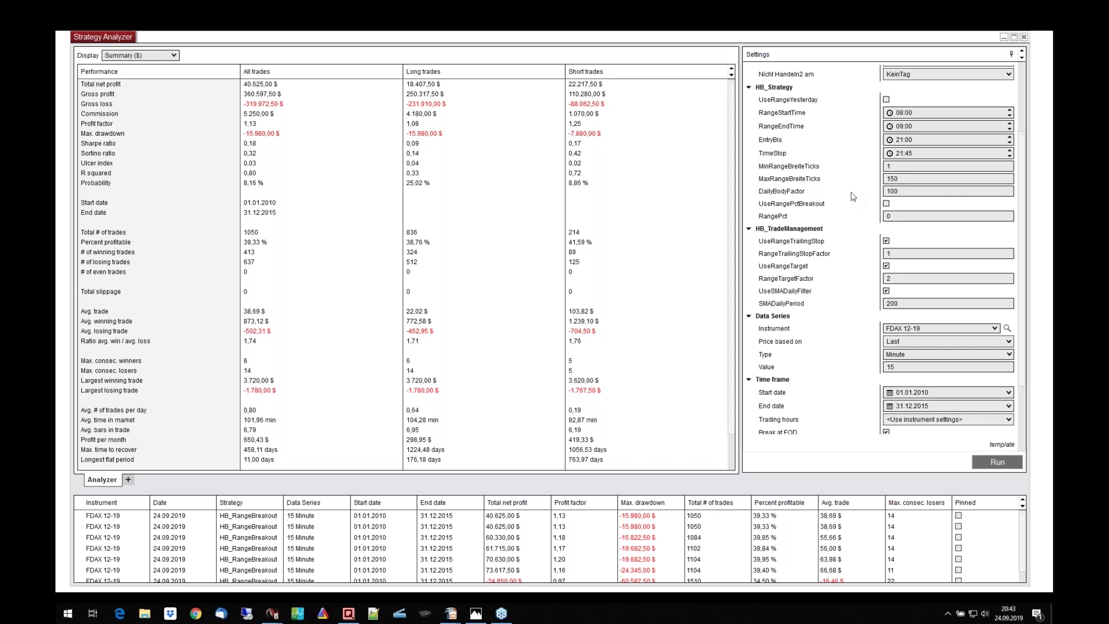
Step: Examine the 14 and 15 December candles on the enlarged backtest chart with regard to the DailyBodyFactor condition
{"action": "mouse_move", "coordinate": [783, 195]}
{"action": "left_click", "coordinate": [173, 55]}
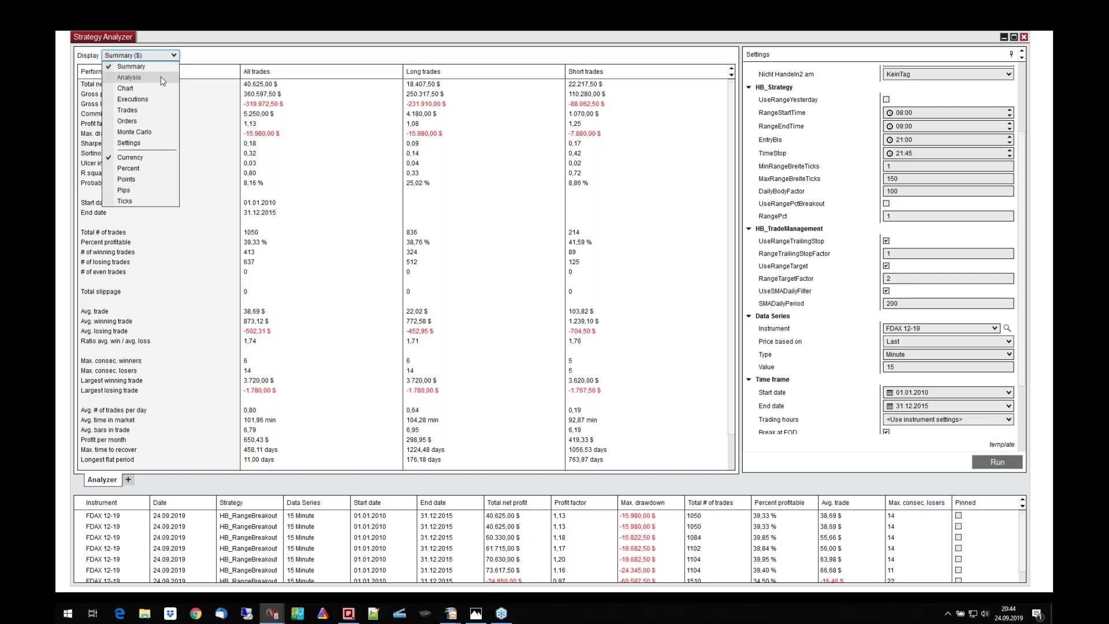
{"action": "key", "text": "Escape"}
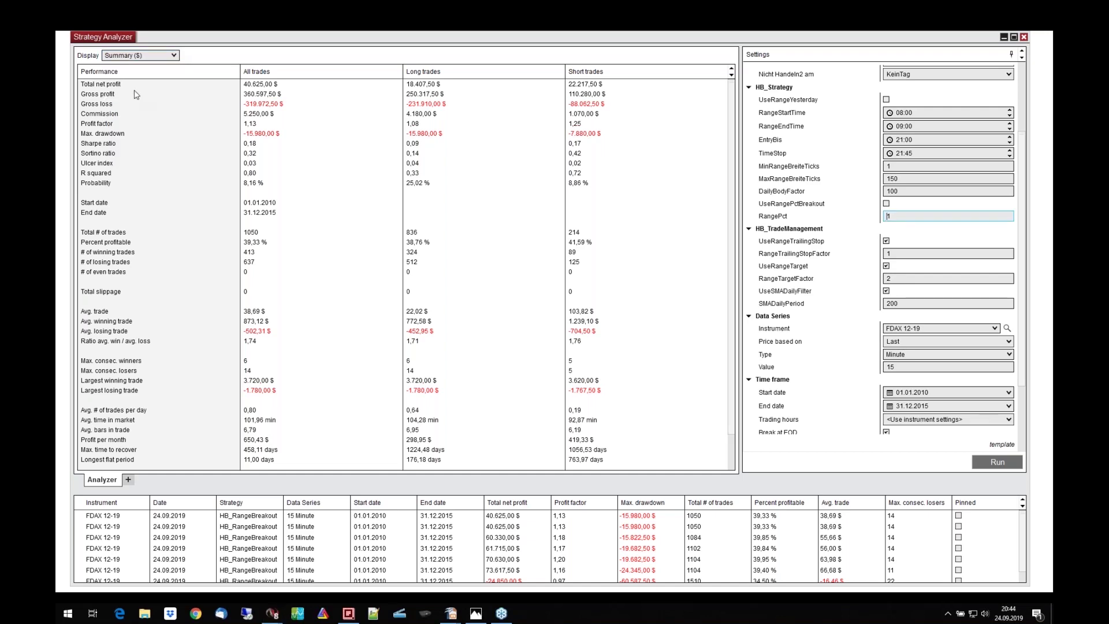
{"action": "key", "text": "c"}
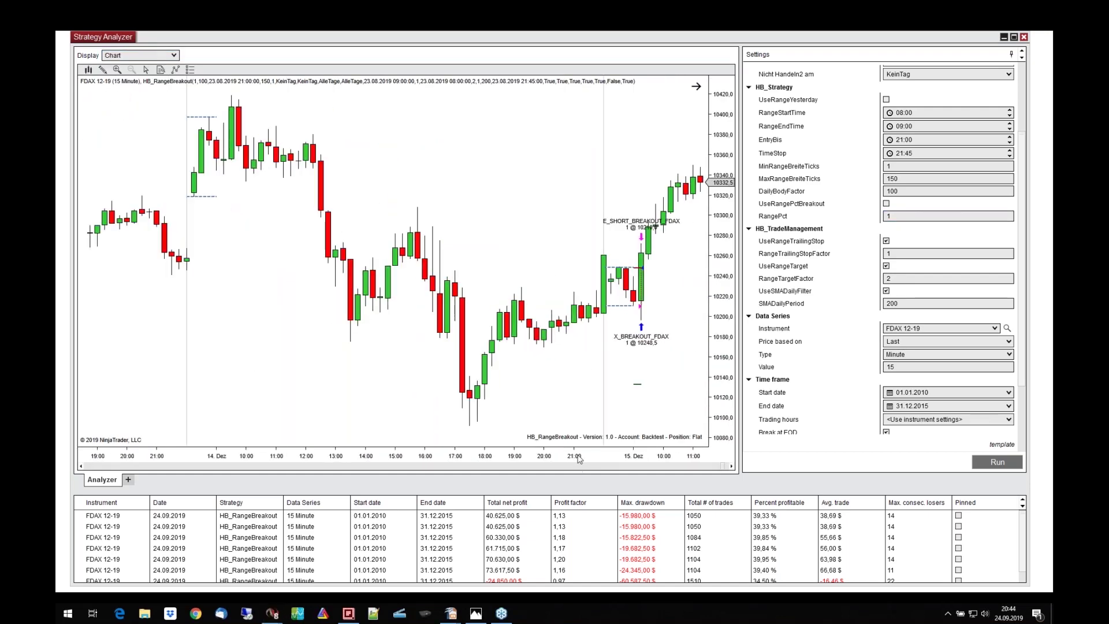
{"action": "left_click_drag", "start_coordinate": [579, 459], "coordinate": [374, 295]}
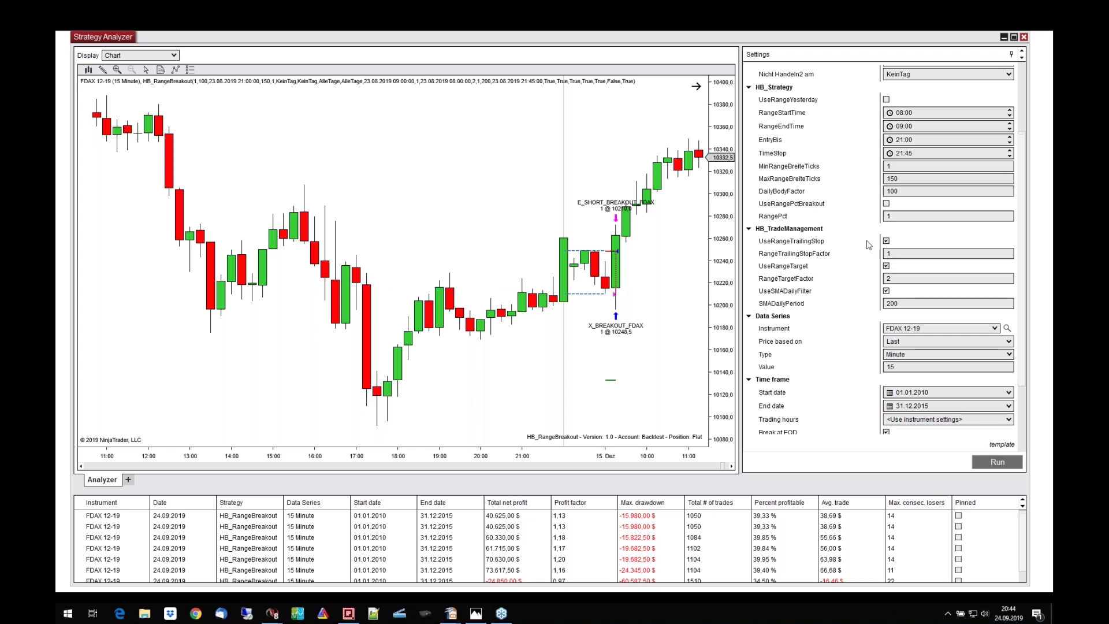
{"action": "left_click", "coordinate": [907, 194]}
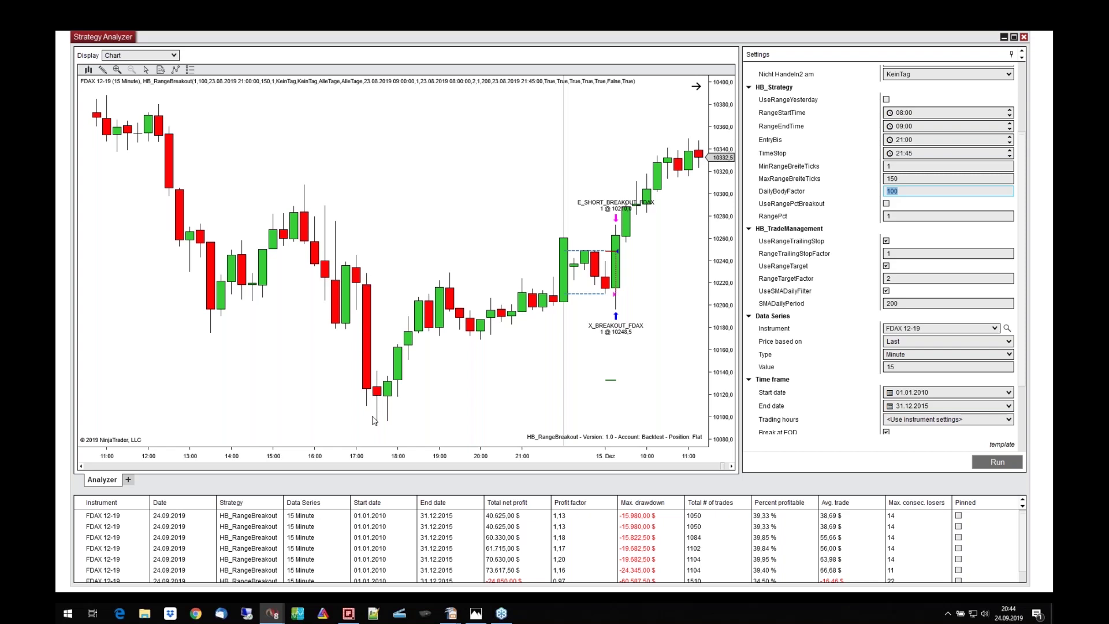
{"action": "left_click", "coordinate": [357, 276]}
{"action": "left_click", "coordinate": [366, 269]}
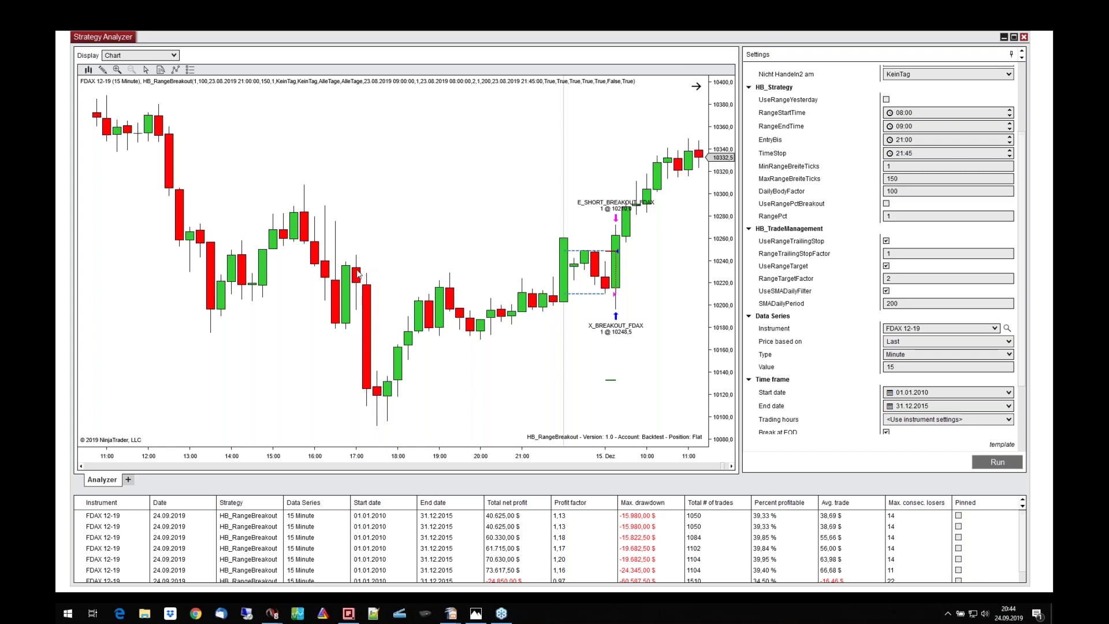
{"action": "mouse_move", "coordinate": [359, 273]}
Step: Set DailyBodyFactor to 55, rerun the backtest in the summary display, and compare its trade figures with the earlier runs
{"action": "left_click", "coordinate": [140, 55]}
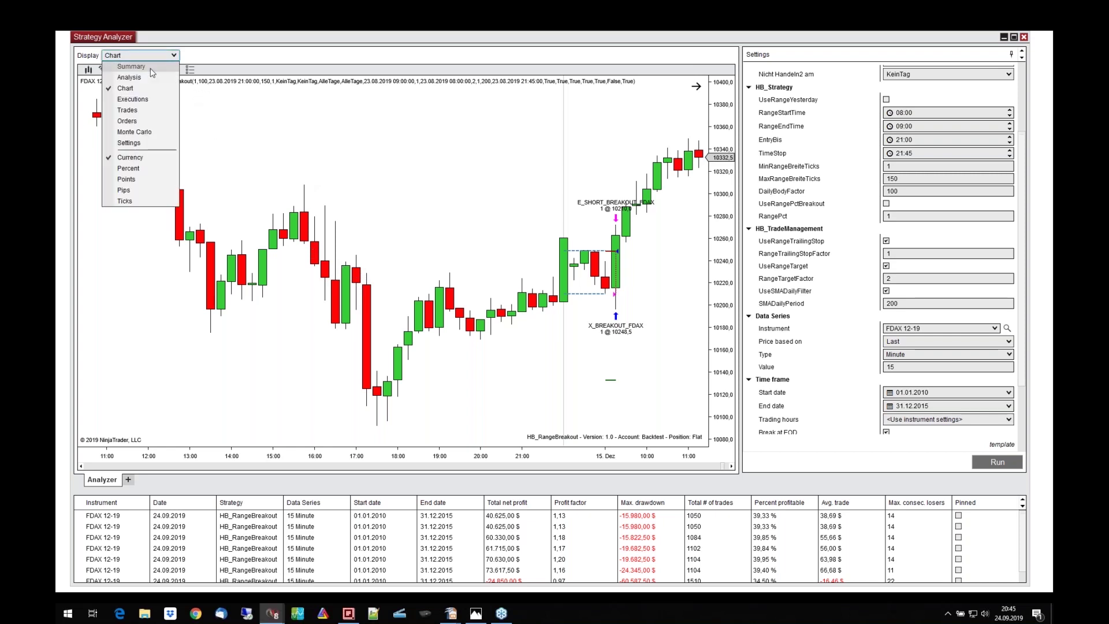
{"action": "left_click", "coordinate": [125, 140]}
{"action": "left_click", "coordinate": [904, 195]}
{"action": "type", "text": "55"}
{"action": "left_click", "coordinate": [994, 460]}
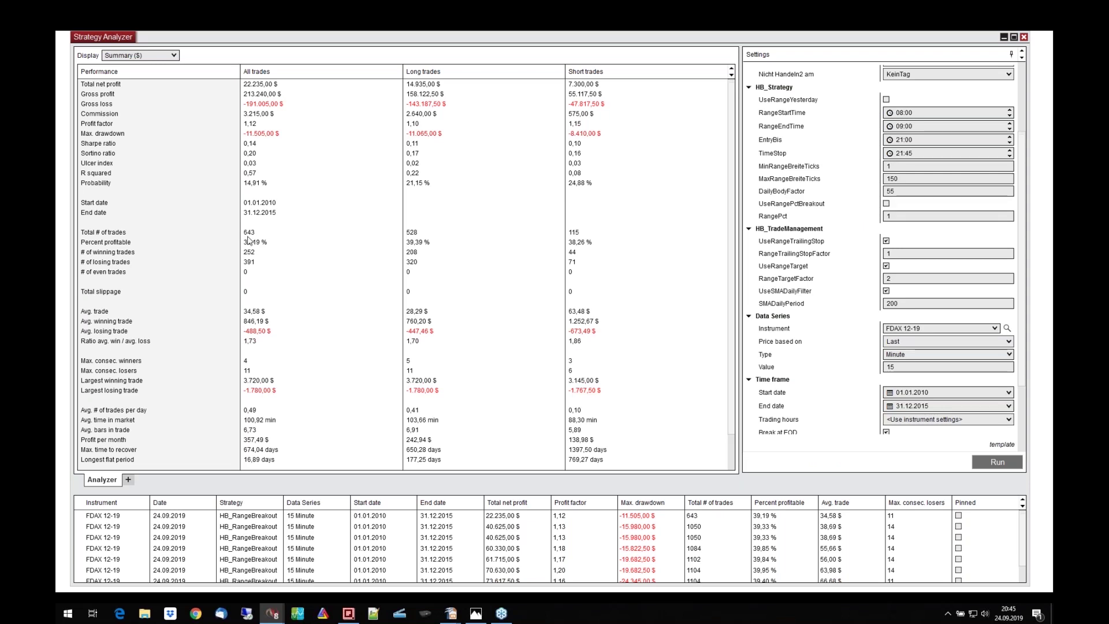
{"action": "left_click", "coordinate": [692, 528]}
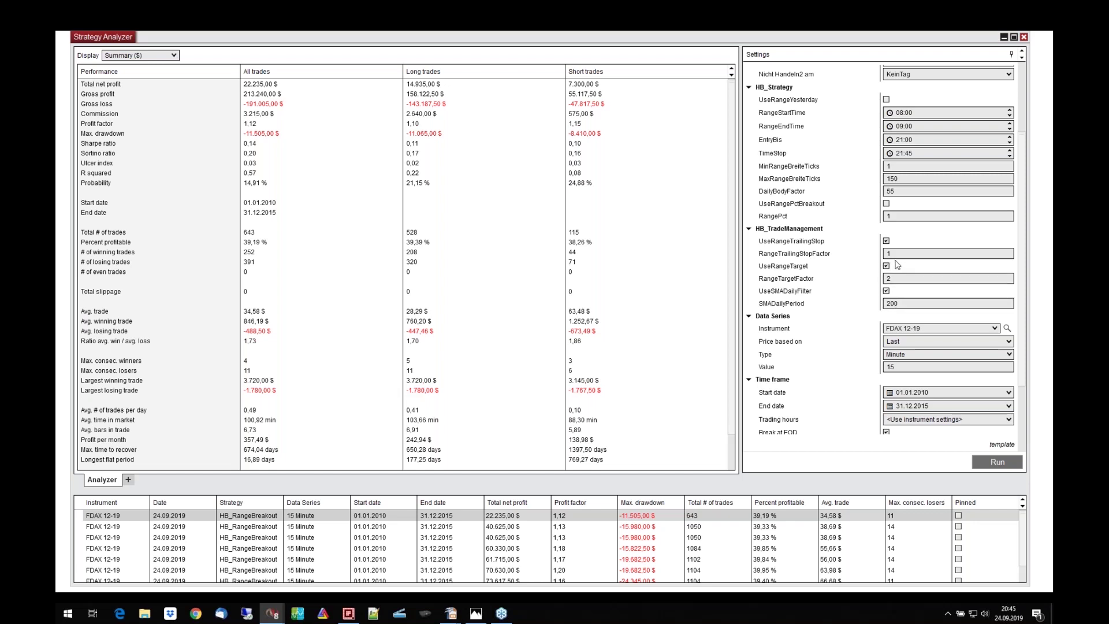
Step: Set RangeTargetFactor to 0,5, DailyBodyFactor to 100 and MaxRangeBreiteTicks to 5000, and rerun the backtest
{"action": "double_click", "coordinate": [890, 278]}
{"action": "left_click", "coordinate": [898, 193]}
{"action": "double_click", "coordinate": [899, 194]}
{"action": "type", "text": "100"}
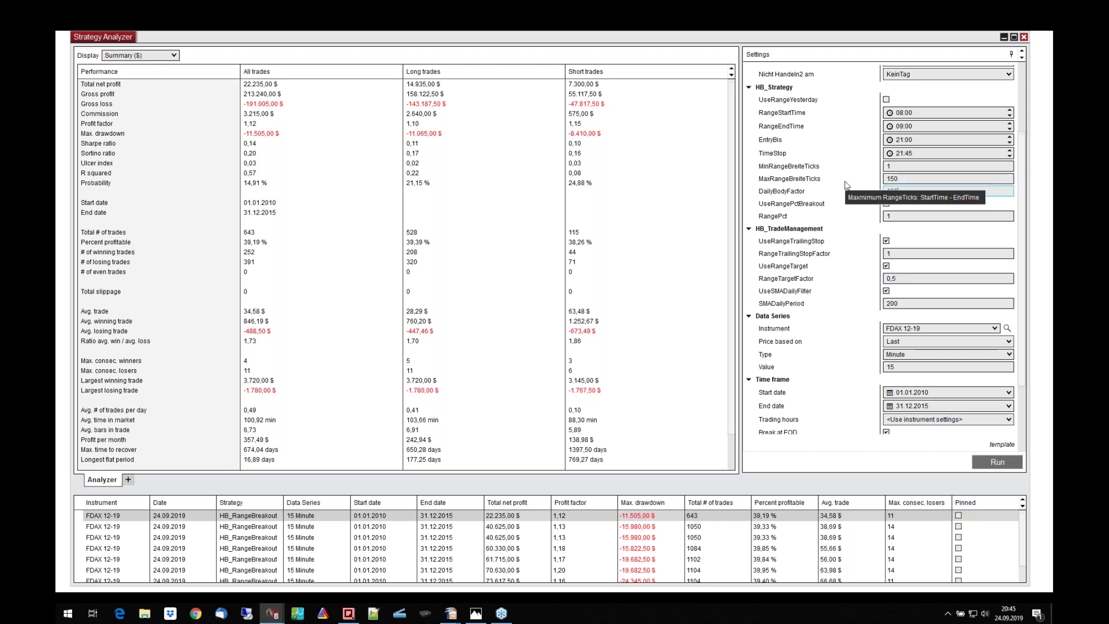
{"action": "key", "text": "shift+Tab"}
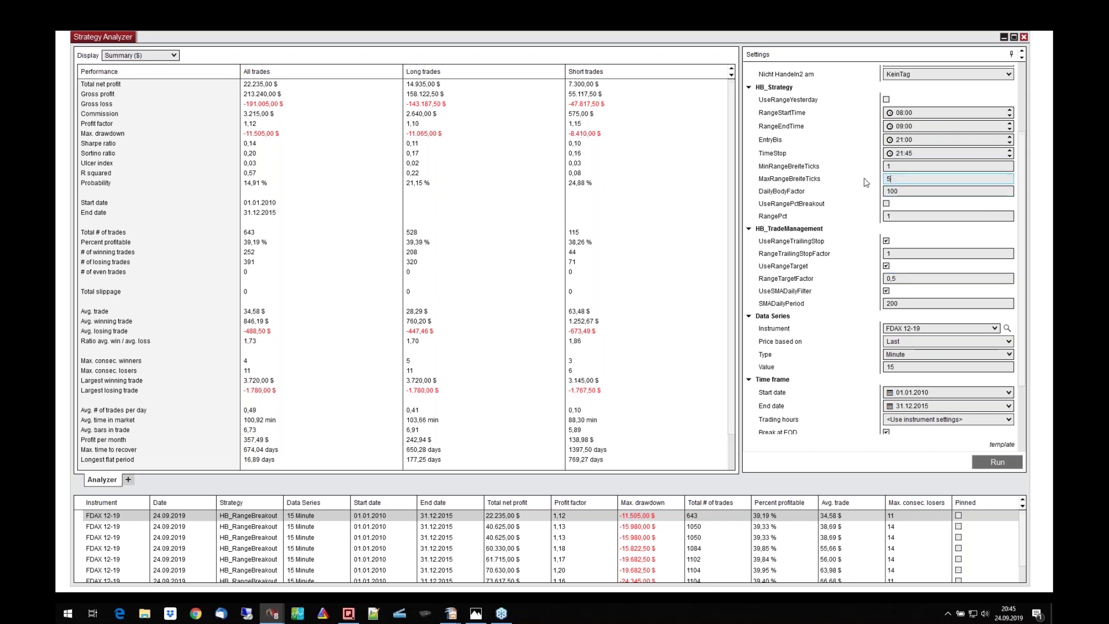
{"action": "key", "text": "Return"}
{"action": "key", "text": "Return"}
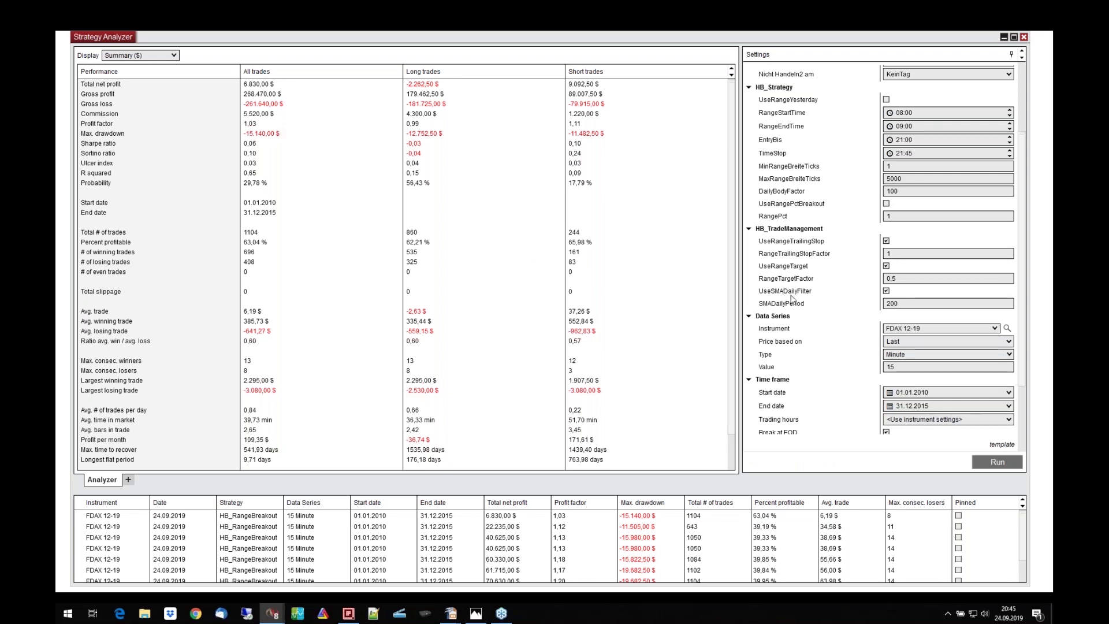
Step: Set SMADailyPeriod to 20 and rerun the backtest
{"action": "left_click", "coordinate": [904, 304]}
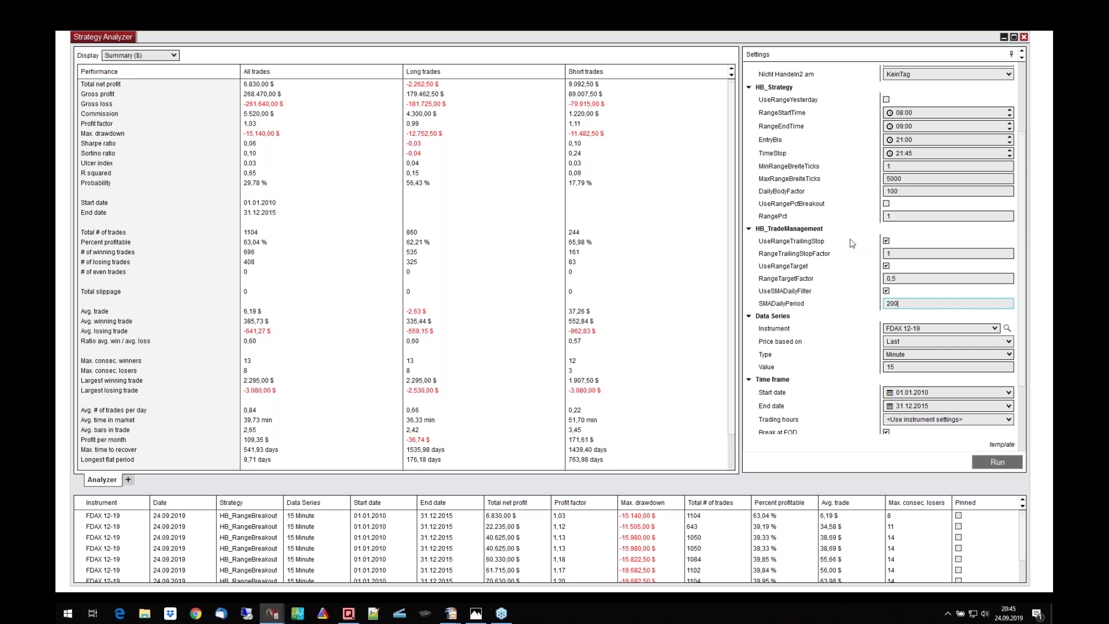
{"action": "left_click", "coordinate": [997, 461]}
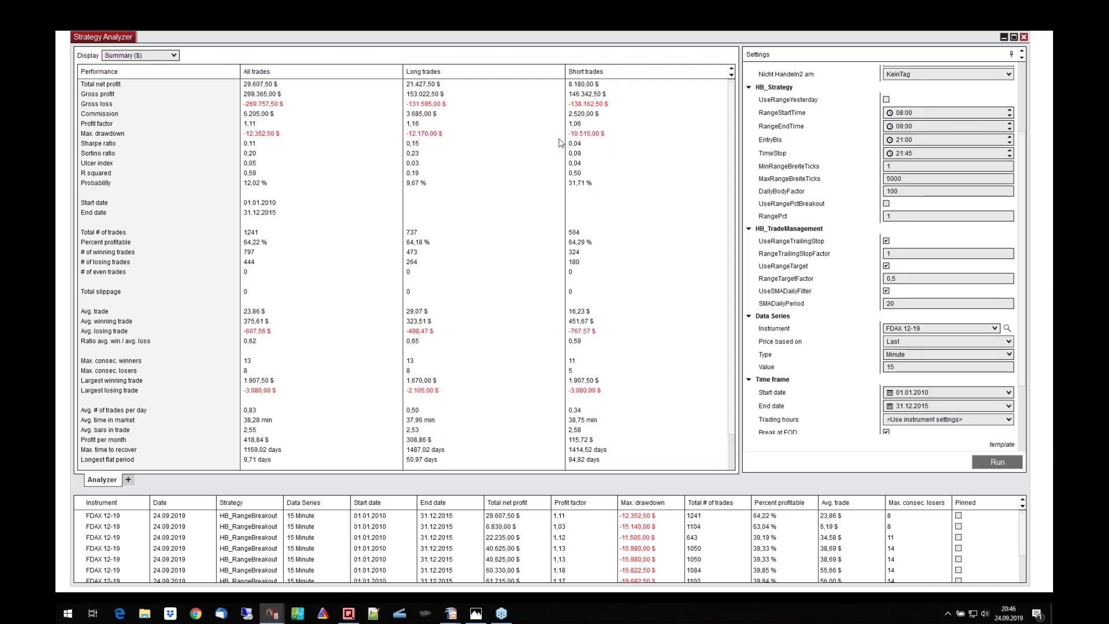
Step: Load the FDAX_9-10 strategy template and review its range time, range width and DailyBodyFactor settings
{"action": "left_click", "coordinate": [1004, 447]}
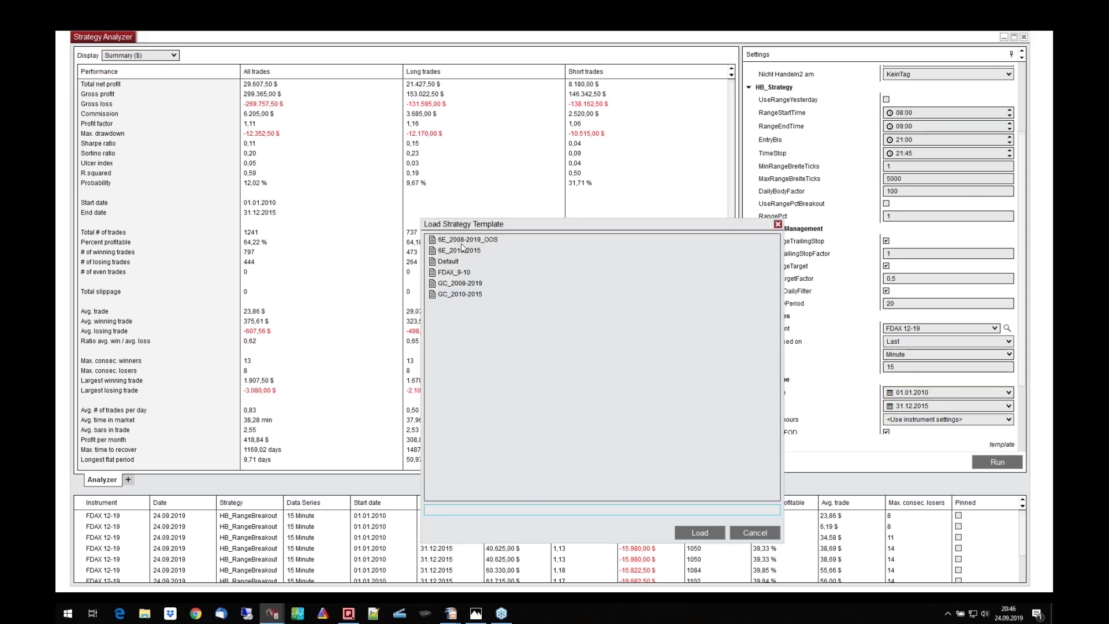
{"action": "left_click", "coordinate": [462, 273]}
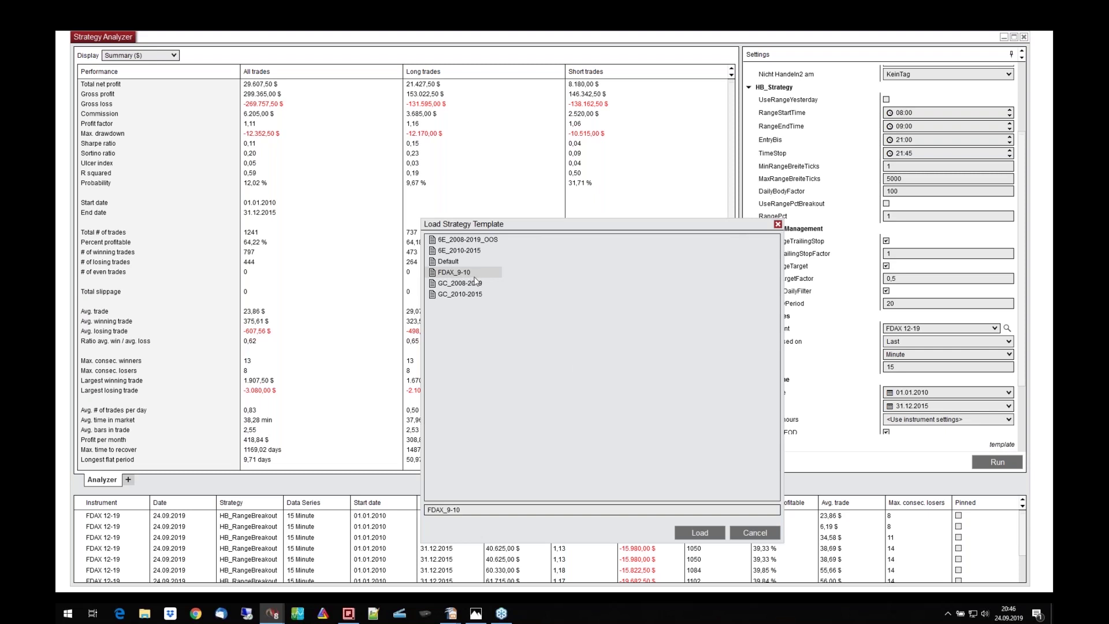
{"action": "left_click", "coordinate": [700, 532]}
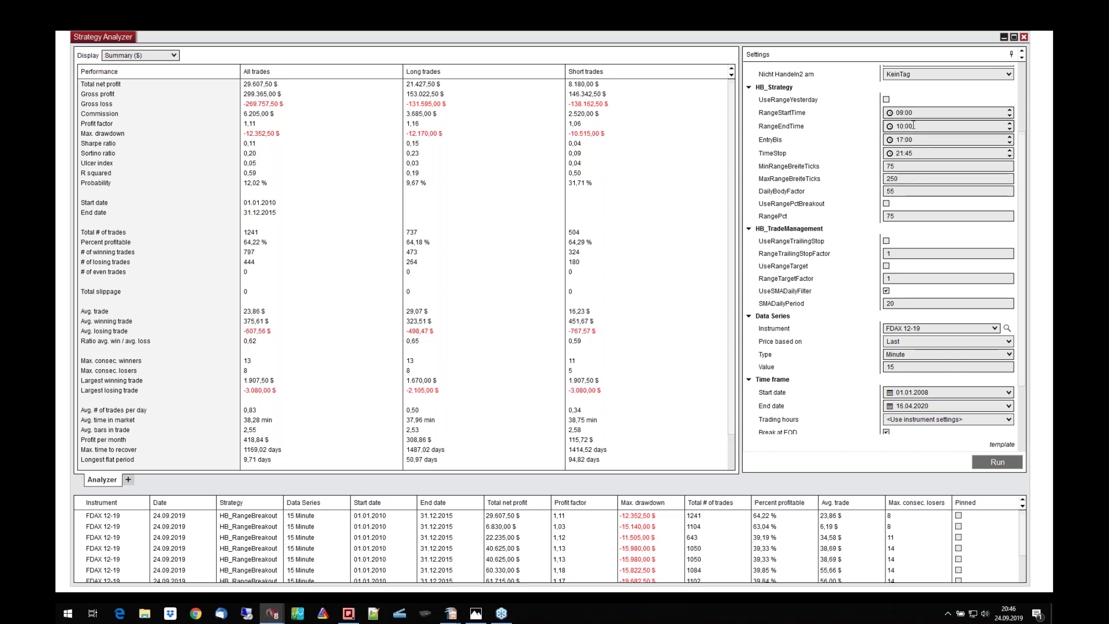
{"action": "scroll", "coordinate": [1024, 120], "scroll_direction": "up", "scroll_amount": 3}
{"action": "scroll", "coordinate": [1024, 120], "scroll_direction": "down", "scroll_amount": 5}
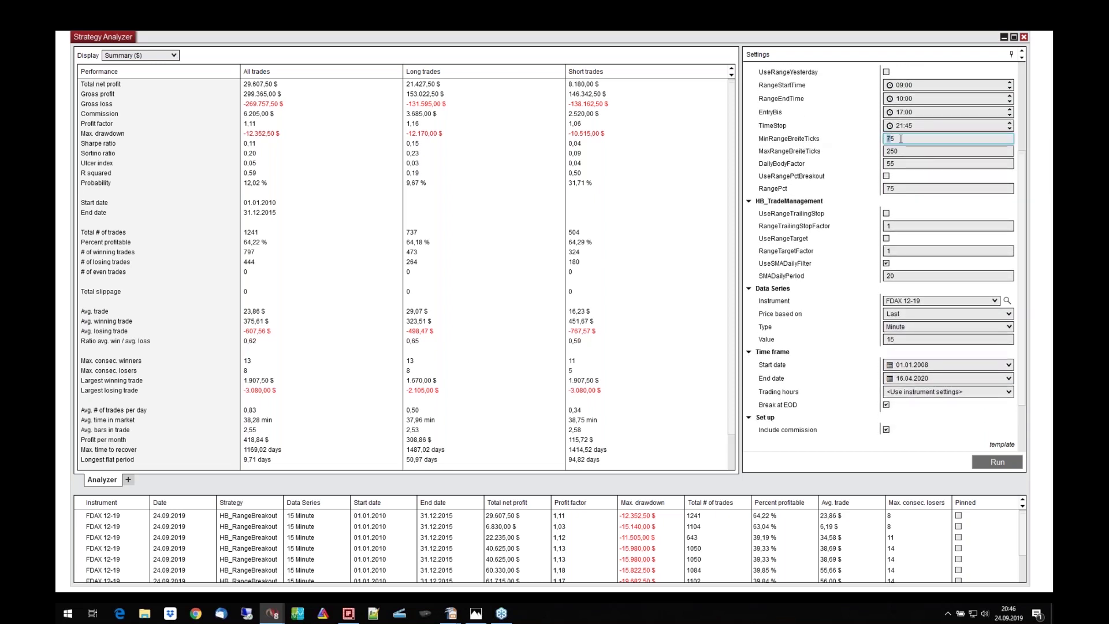
{"action": "left_click", "coordinate": [835, 153]}
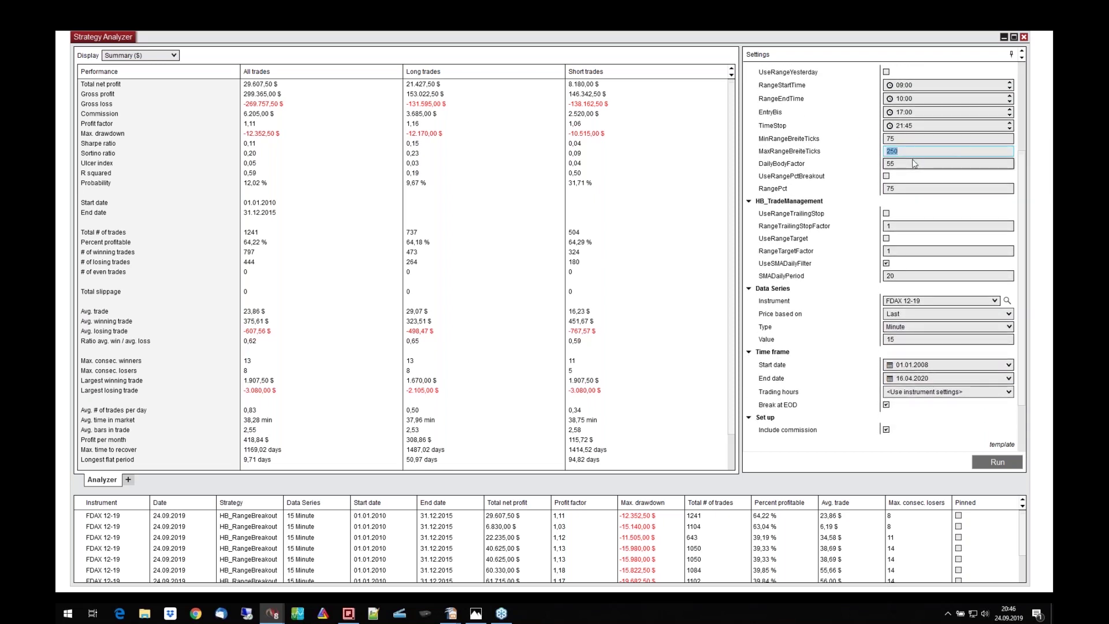
{"action": "left_click", "coordinate": [846, 165]}
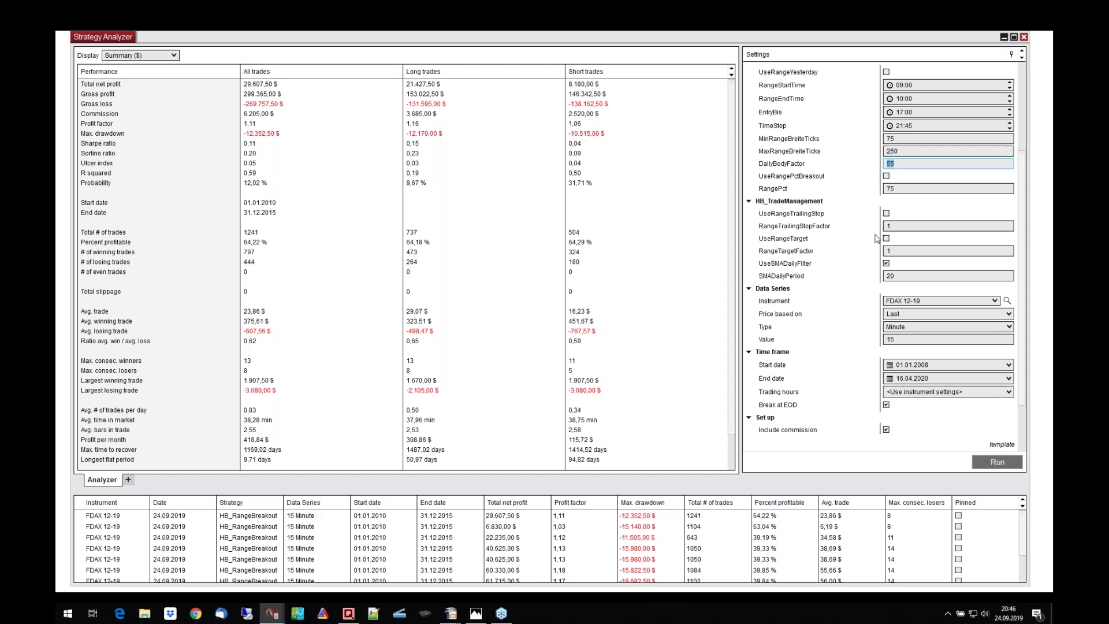
{"action": "scroll", "coordinate": [857, 283], "scroll_direction": "down", "scroll_amount": 1}
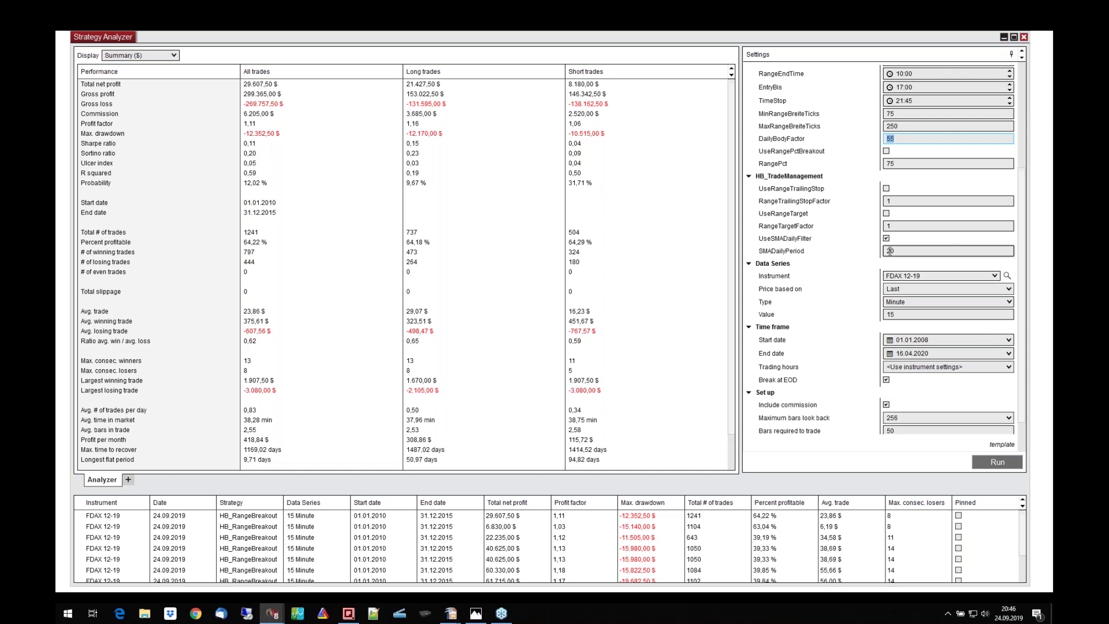
Step: Set the backtest time frame to 01.01.2010 through 31.12.2015 and run the loaded template
{"action": "left_click", "coordinate": [933, 354]}
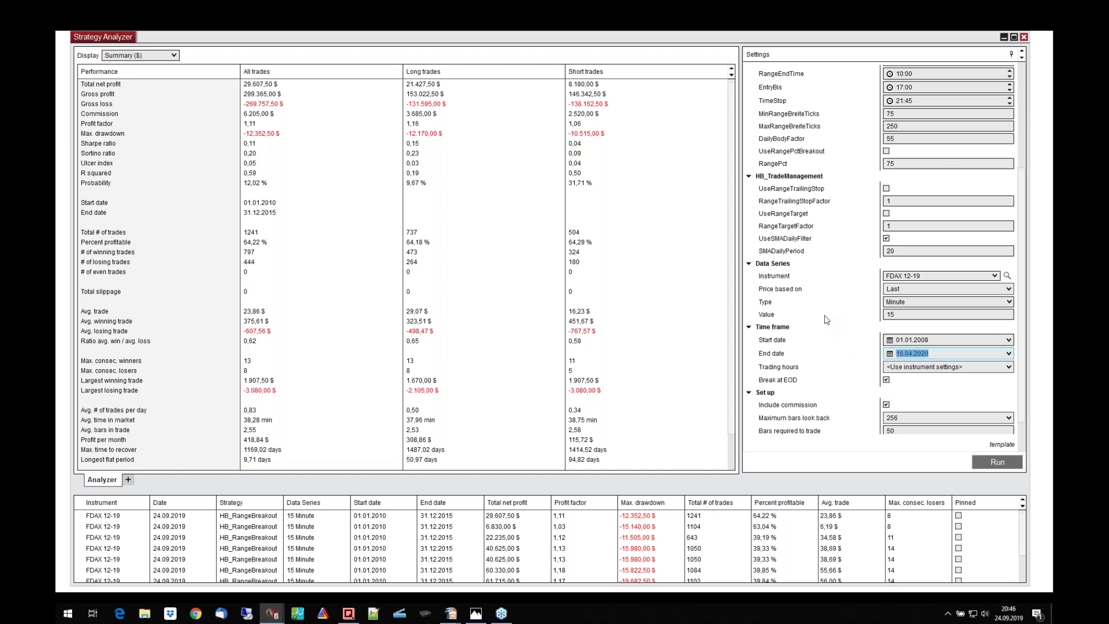
{"action": "left_click", "coordinate": [927, 340]}
{"action": "type", "text": "201"}
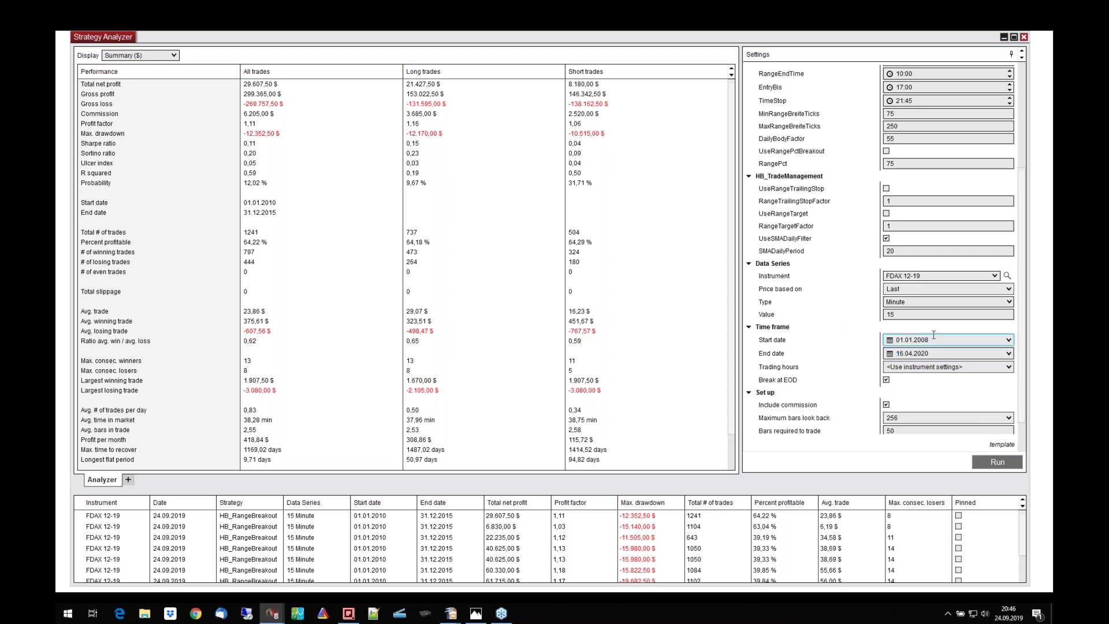
{"action": "type", "text": "0"}
{"action": "key", "text": "Tab"}
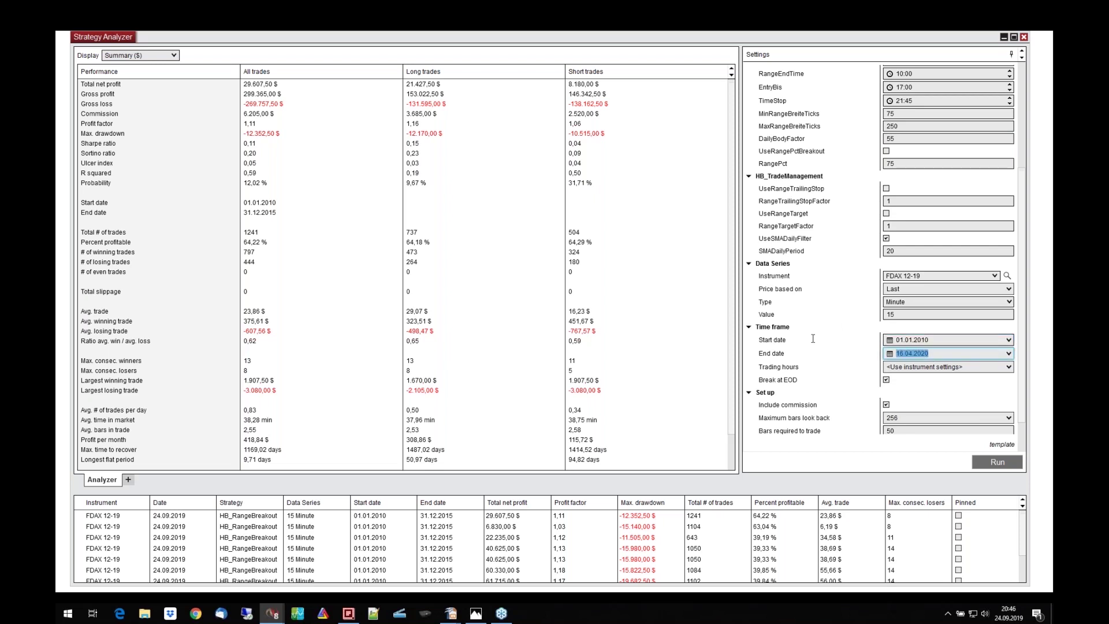
{"action": "type", "text": "31122015"}
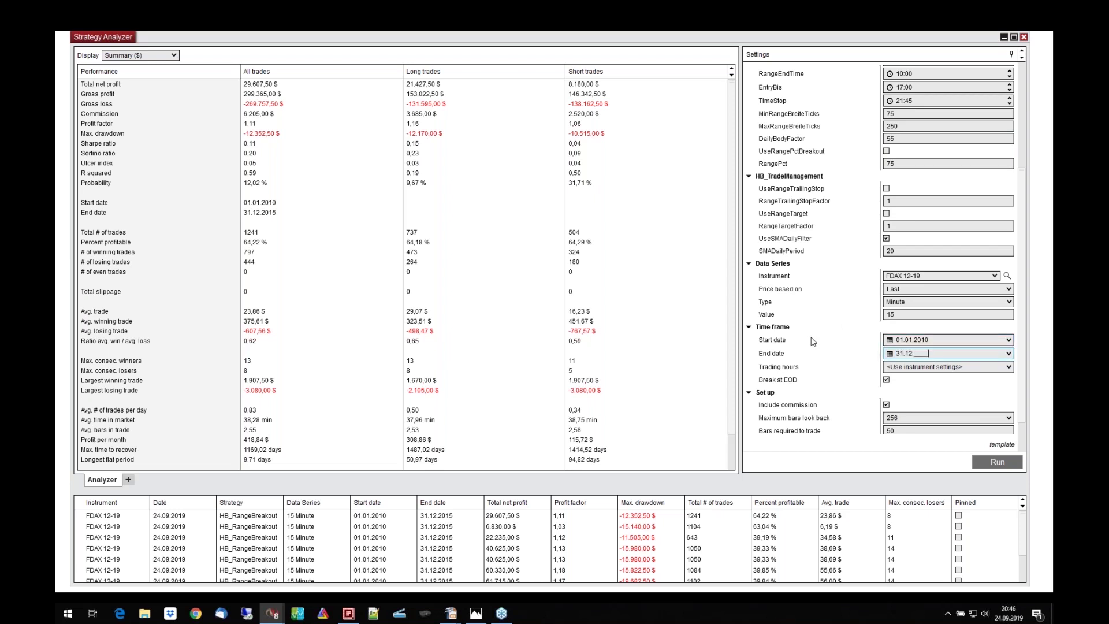
{"action": "left_click", "coordinate": [997, 462]}
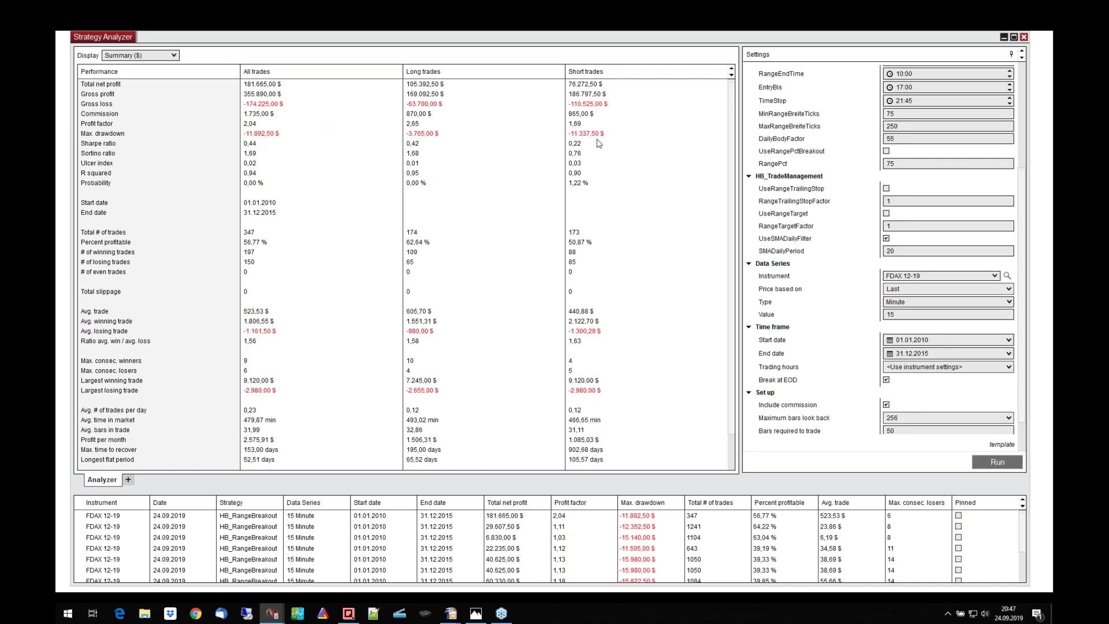
Step: Set DailyBodyFactor to 100, rerun the backtest, and compare its drawdown and profit factor with the previous run
{"action": "left_click", "coordinate": [803, 139]}
{"action": "type", "text": "100"}
{"action": "left_click", "coordinate": [979, 460]}
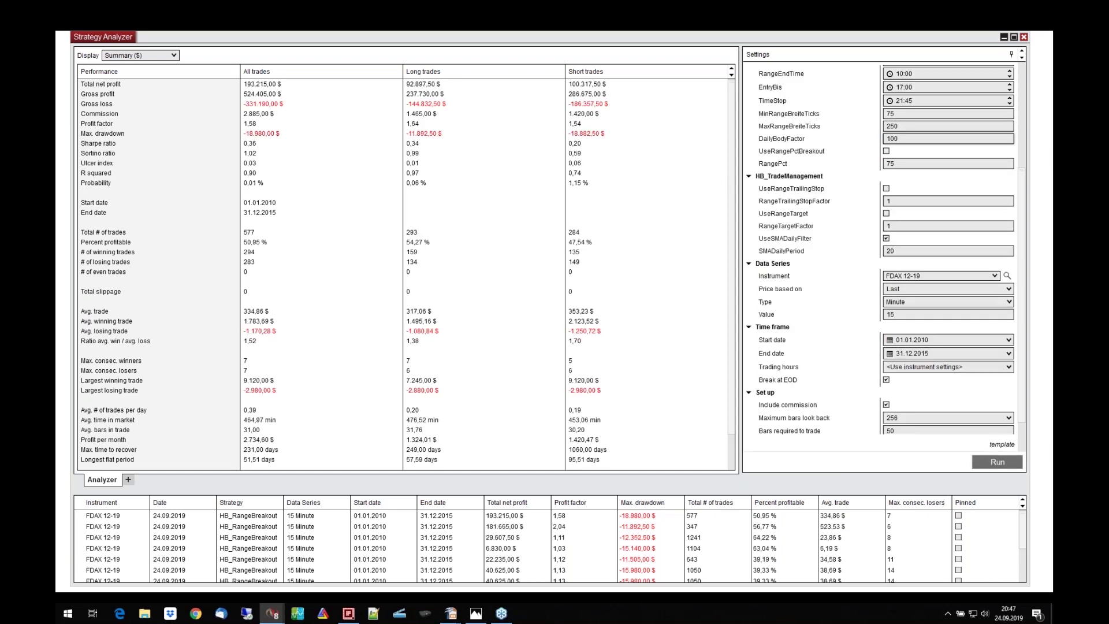
{"action": "left_click", "coordinate": [645, 518]}
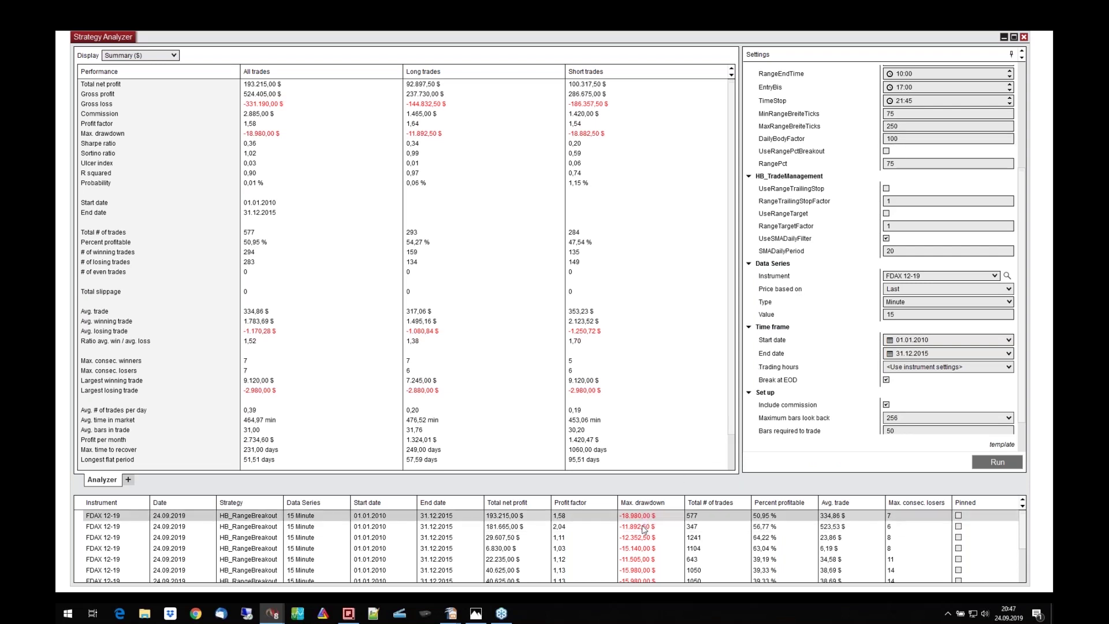
{"action": "left_click", "coordinate": [563, 527]}
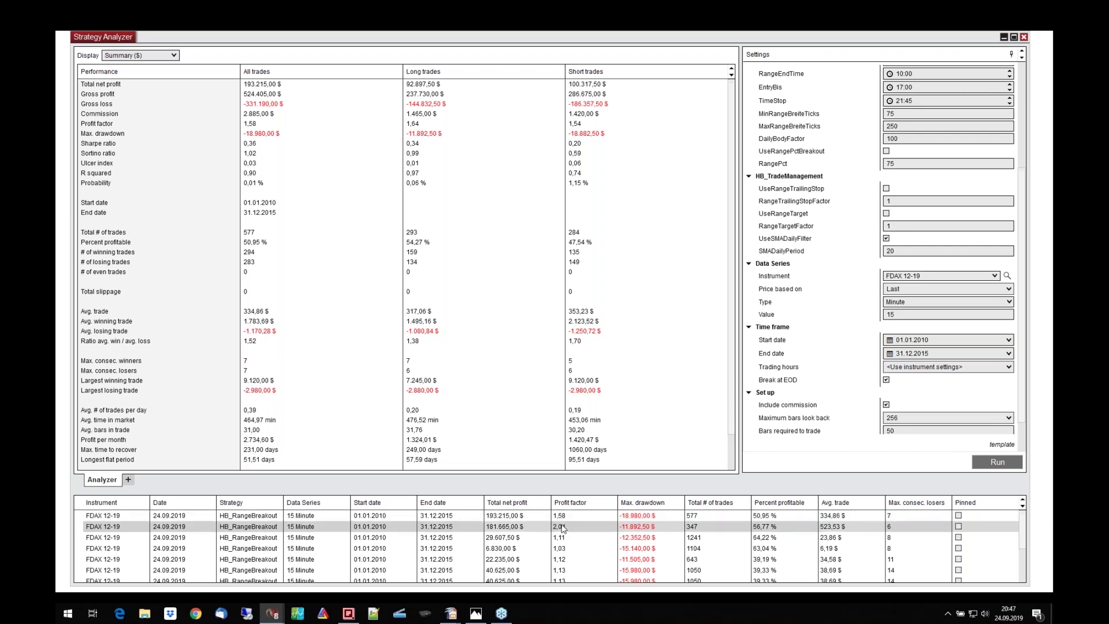
Step: Set DailyBodyFactor back to 55 and rerun the backtest
{"action": "left_click", "coordinate": [841, 140]}
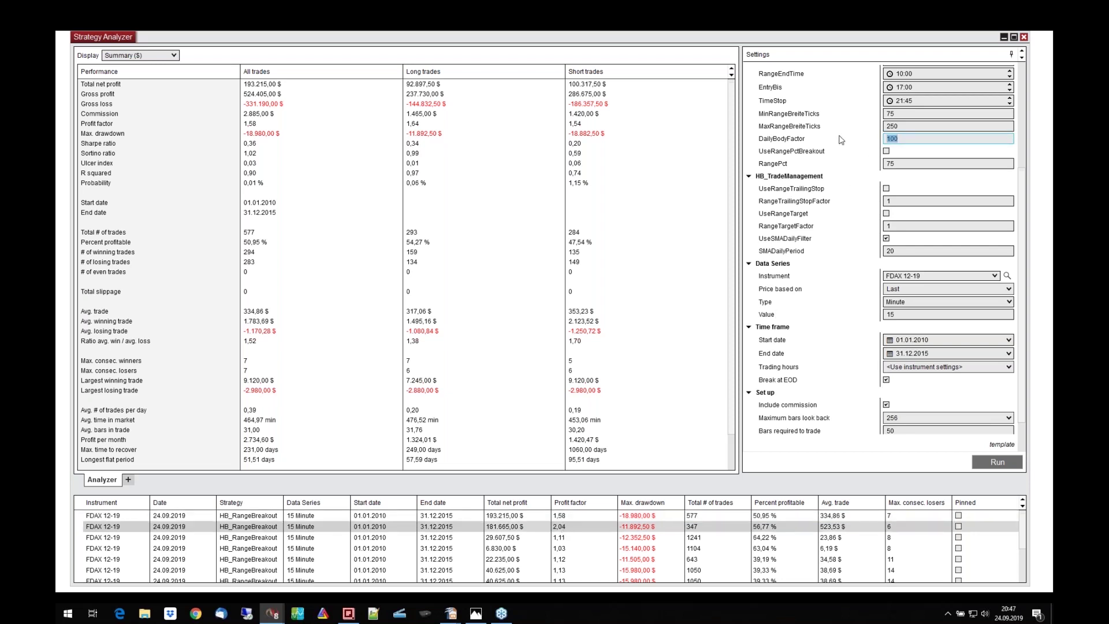
{"action": "type", "text": "55"}
{"action": "left_click", "coordinate": [996, 465]}
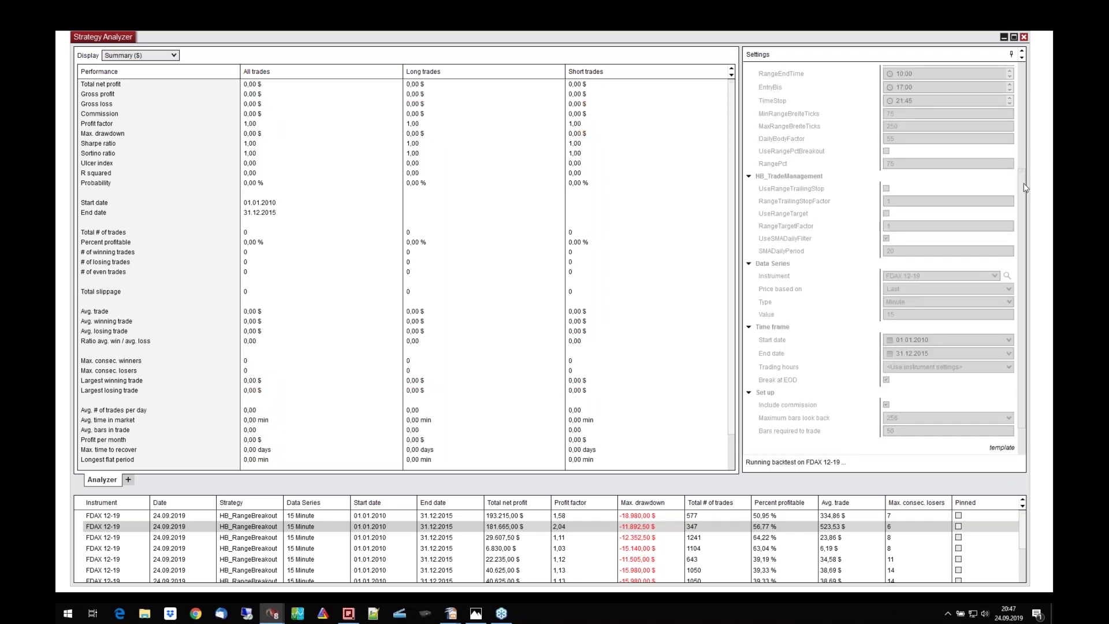
Step: Set MaxRangeBreiteTicks to 5000, rerun the backtest, and check the average trade figures
{"action": "left_click", "coordinate": [891, 157]}
{"action": "double_click", "coordinate": [892, 157]}
{"action": "type", "text": "5000"}
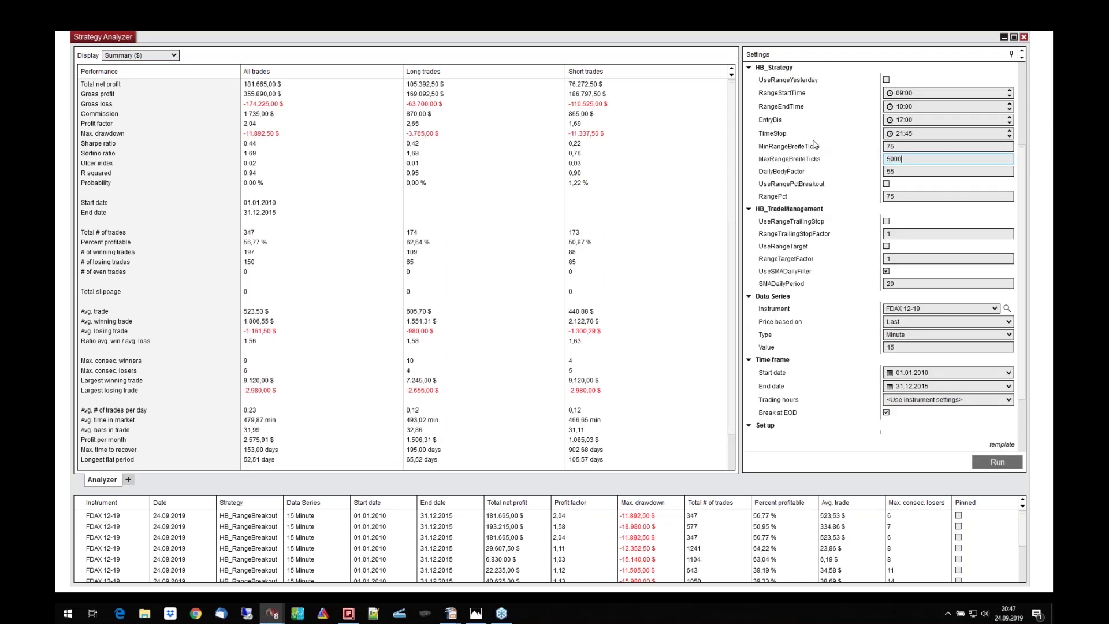
{"action": "left_click", "coordinate": [998, 462]}
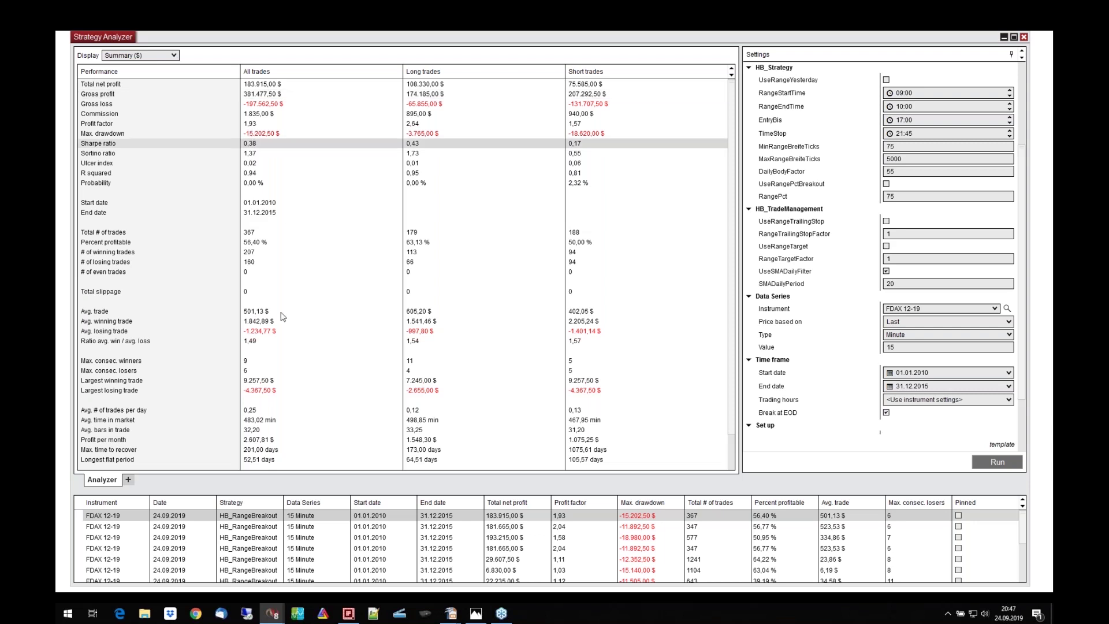
{"action": "left_click", "coordinate": [264, 321]}
Step: Examine the cumulative net profit curve in the analysis display and return to the summary display
{"action": "left_click", "coordinate": [171, 56]}
{"action": "left_click", "coordinate": [133, 78]}
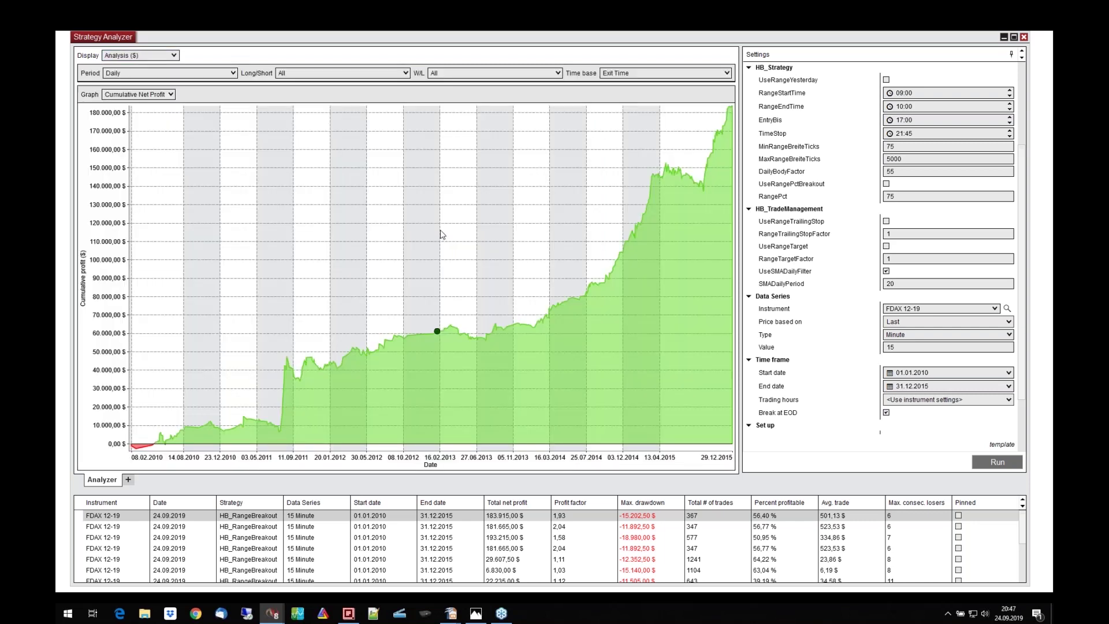
{"action": "mouse_move", "coordinate": [700, 188]}
{"action": "left_click", "coordinate": [163, 56]}
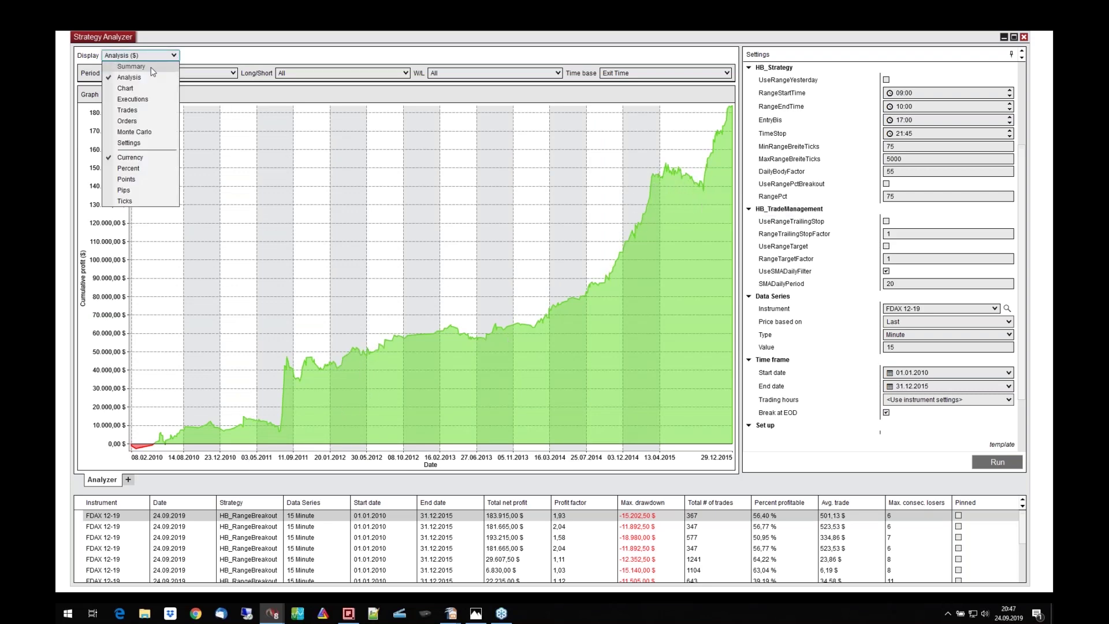
{"action": "left_click", "coordinate": [131, 66]}
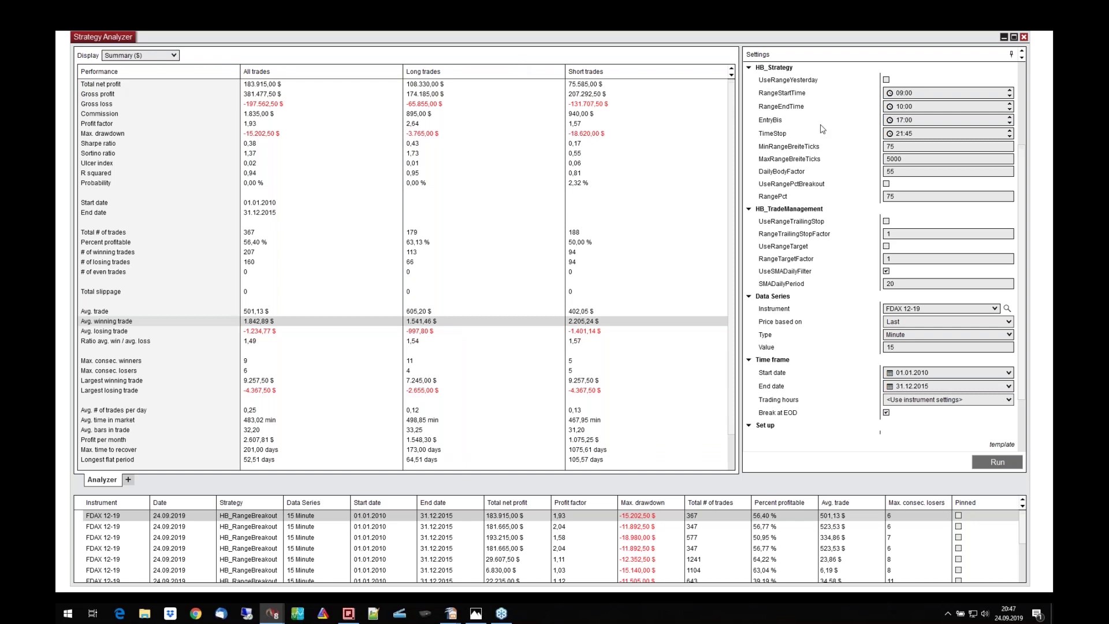
Step: Review the EntryBis and TimeStop times against the TageshochsNachStunden.png chart of daily highs by hour, and close the image
{"action": "double_click", "coordinate": [904, 120]}
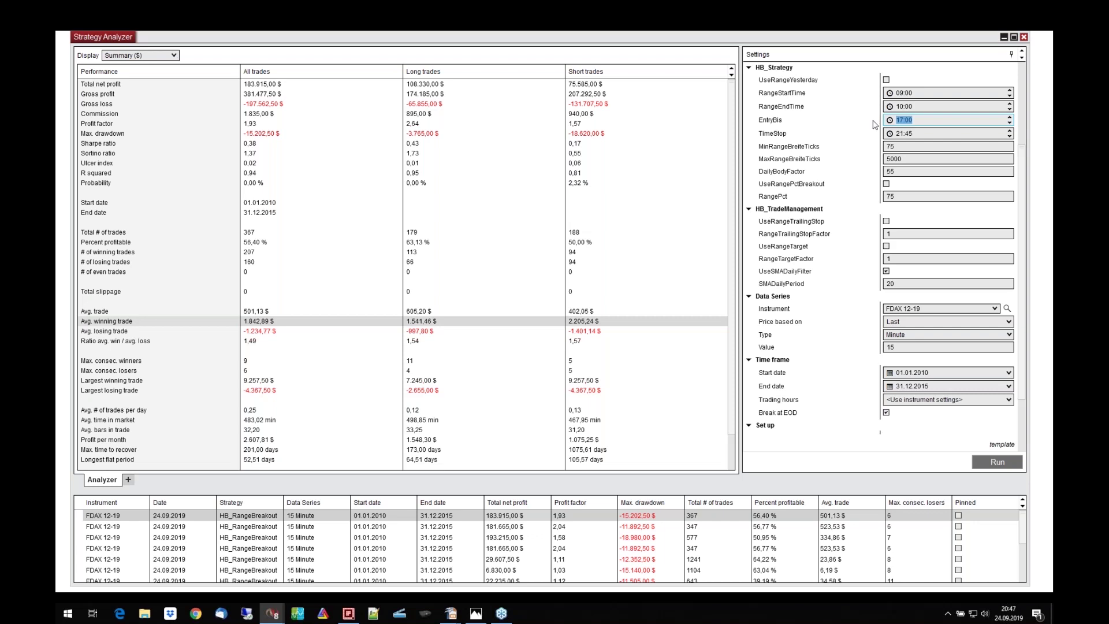
{"action": "left_click", "coordinate": [915, 134]}
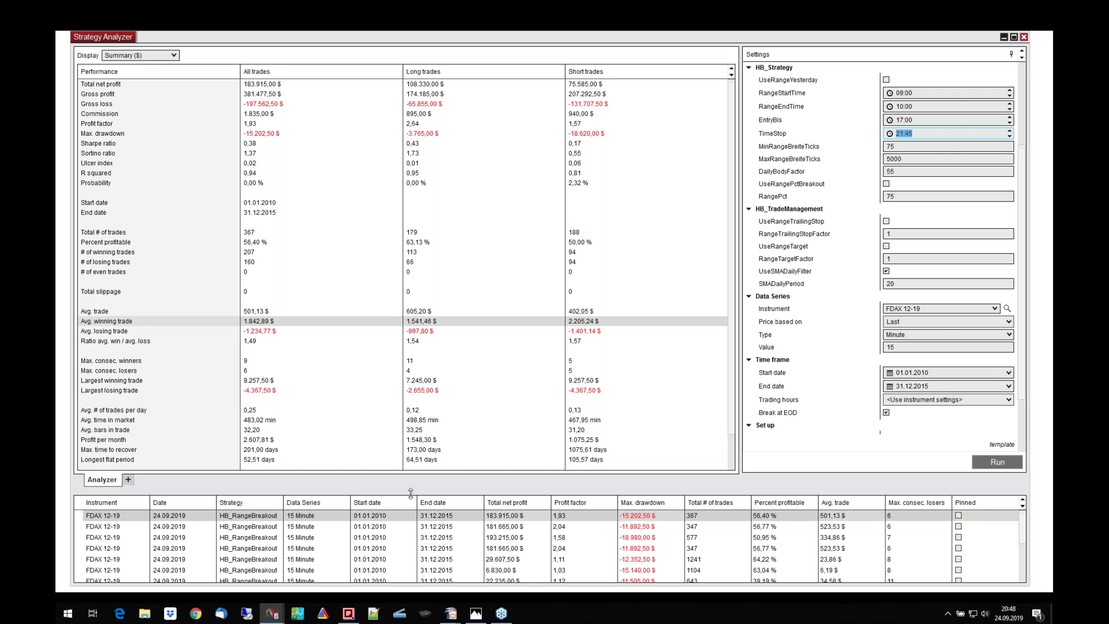
{"action": "left_click", "coordinate": [471, 615]}
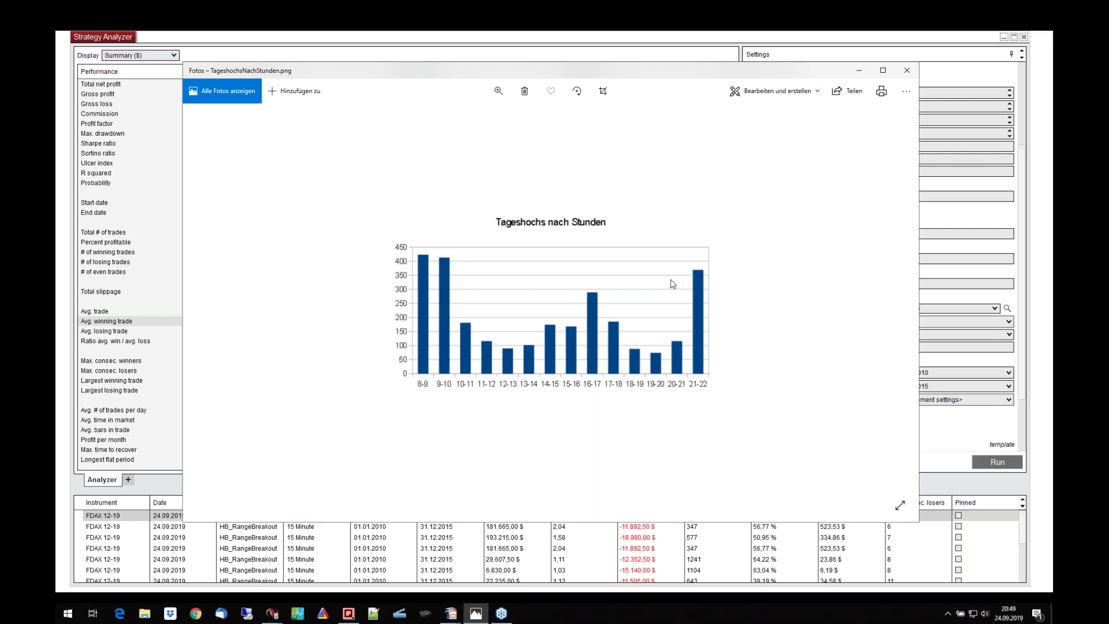
{"action": "left_click", "coordinate": [907, 70]}
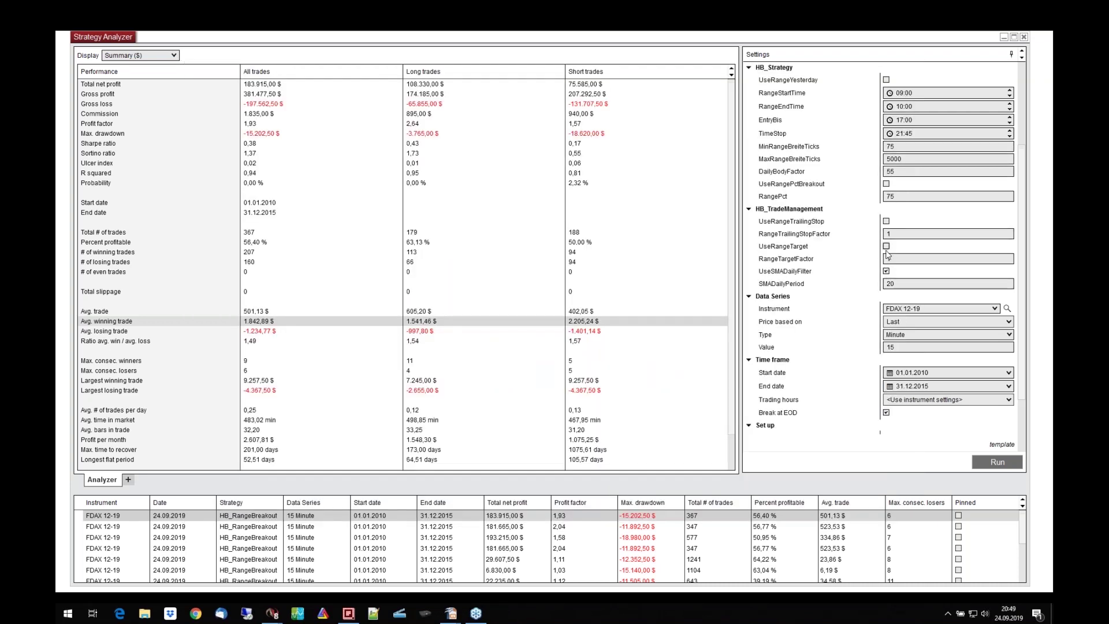
Step: Extend the time frame to 01.01.2006 through 31.12.2019, rerun the backtest, and review the winning and losing trade figures
{"action": "left_click", "coordinate": [931, 374]}
{"action": "key", "text": "BackSpace"}
{"action": "key", "text": "BackSpace"}
{"action": "type", "text": "08"}
{"action": "key", "text": "BackSpace"}
{"action": "type", "text": "6"}
{"action": "left_click", "coordinate": [942, 387]}
{"action": "key", "text": "BackSpace"}
{"action": "type", "text": "9"}
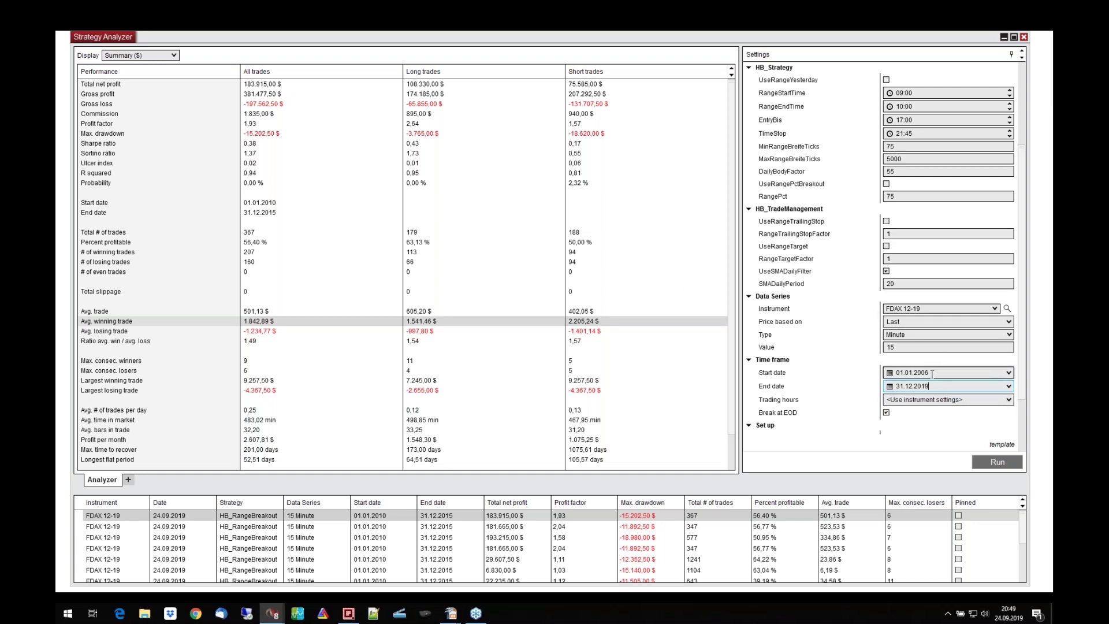
{"action": "left_click", "coordinate": [983, 465]}
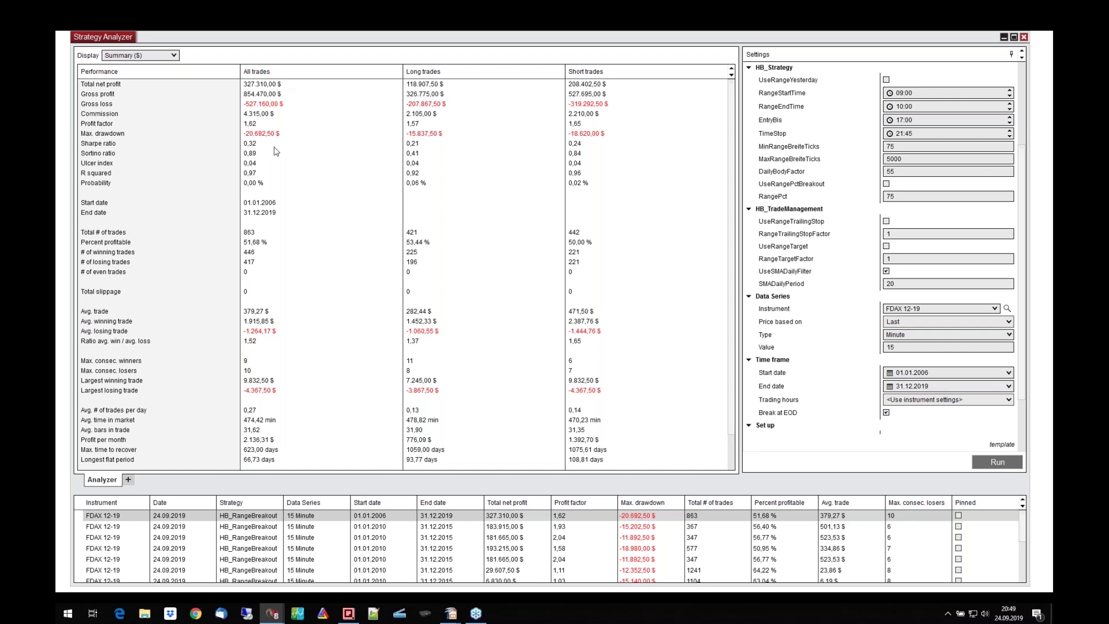
{"action": "left_click", "coordinate": [248, 252]}
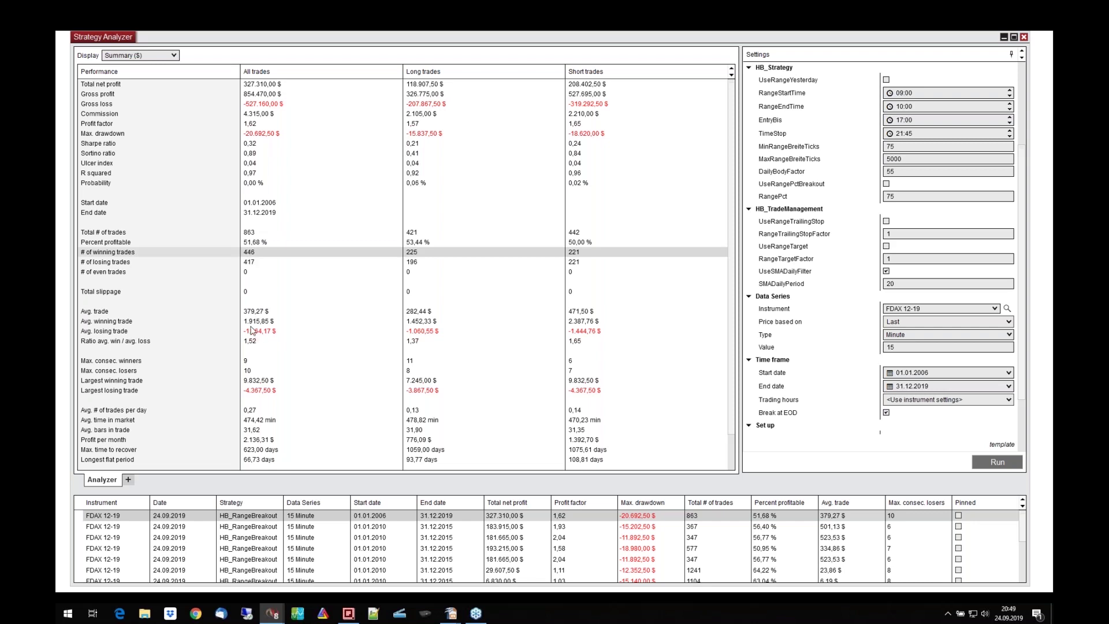
{"action": "left_click", "coordinate": [126, 320]}
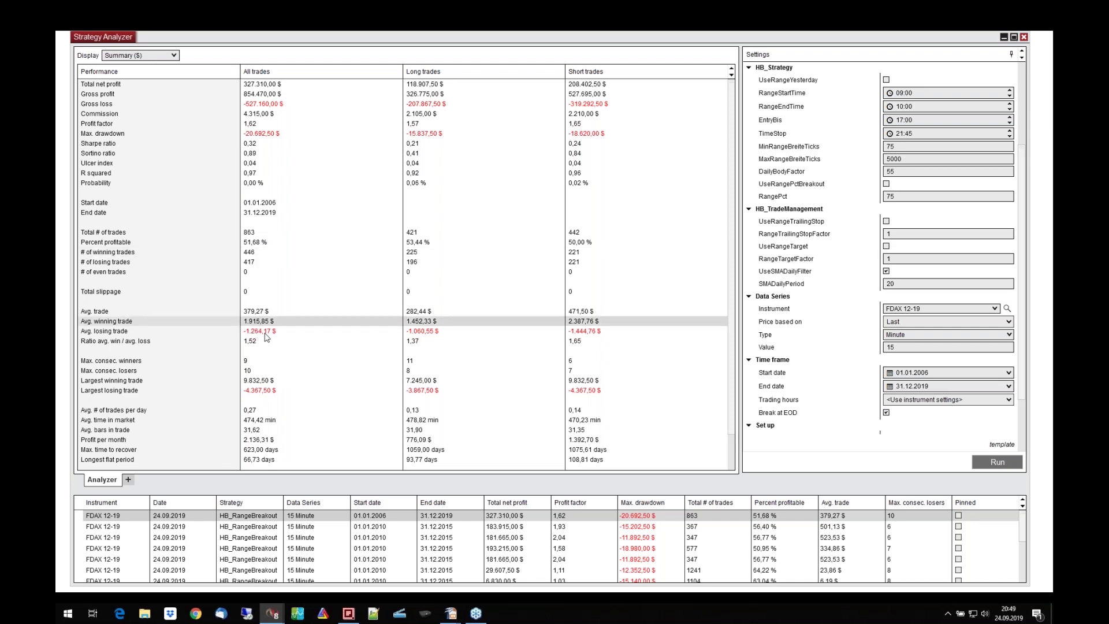
Step: Check the average losing trade figures and examine the cumulative net profit curve in the analysis display
{"action": "left_click", "coordinate": [259, 332]}
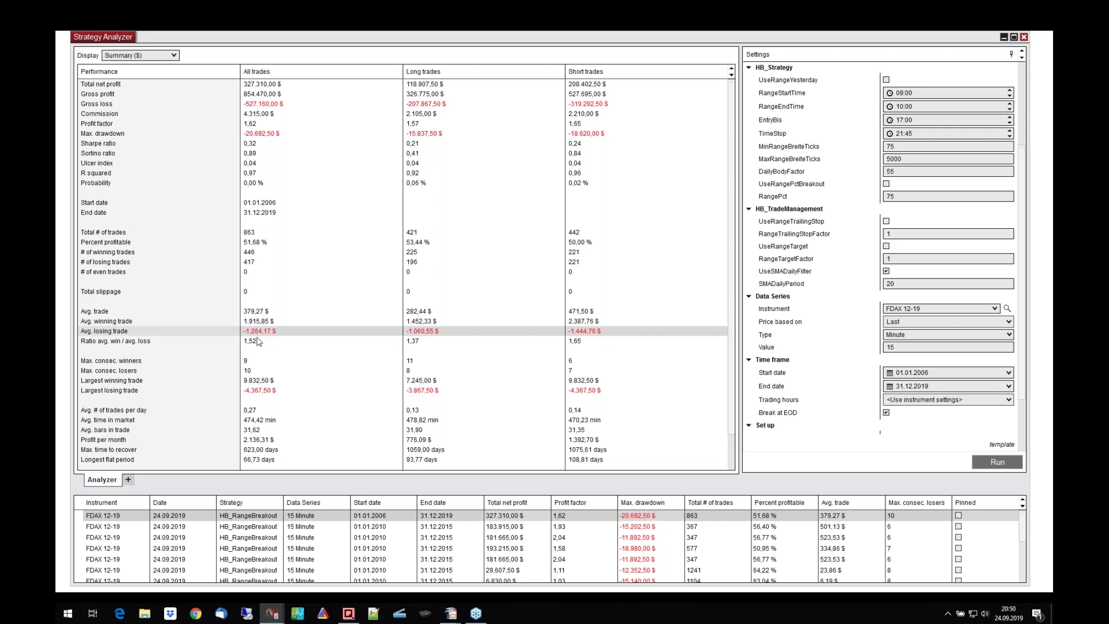
{"action": "left_click", "coordinate": [172, 55]}
{"action": "left_click", "coordinate": [333, 222]}
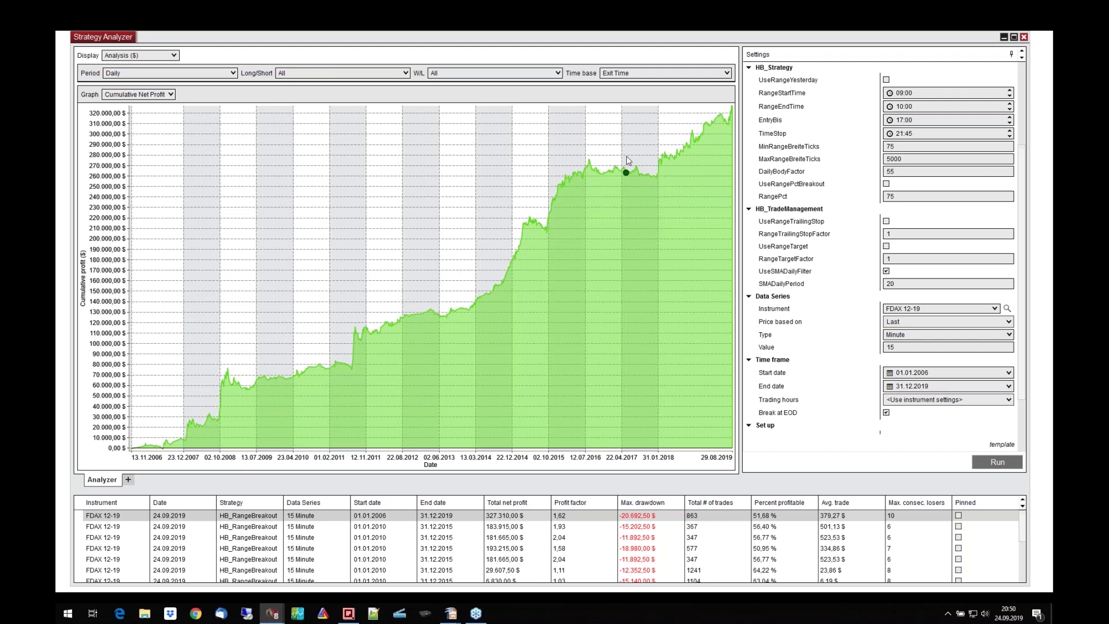
Step: Set RangeStartTime to 09:15, return to the summary display, and rerun the backtest
{"action": "left_click", "coordinate": [861, 96]}
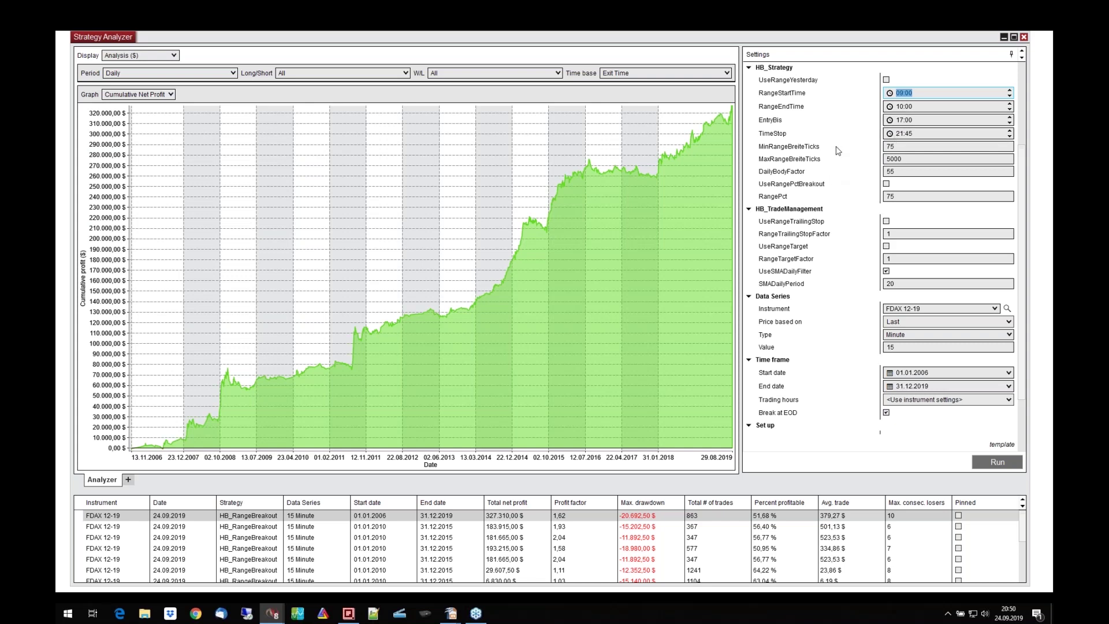
{"action": "mouse_move", "coordinate": [838, 151]}
{"action": "type", "text": "0915"}
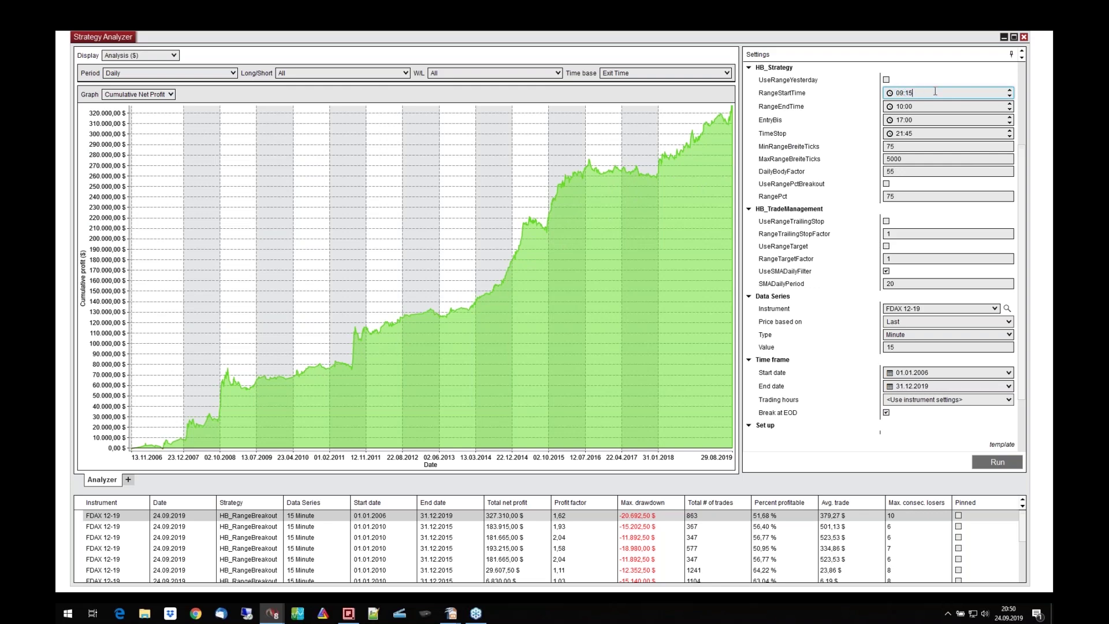
{"action": "left_click", "coordinate": [141, 55]}
{"action": "left_click", "coordinate": [124, 66]}
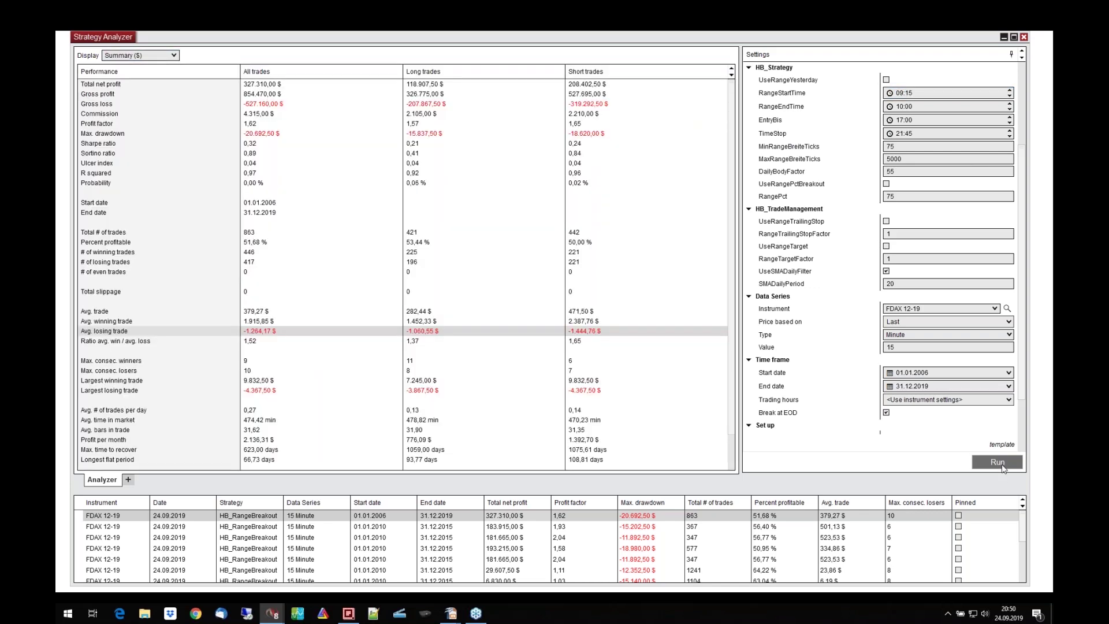
{"action": "left_click", "coordinate": [998, 462]}
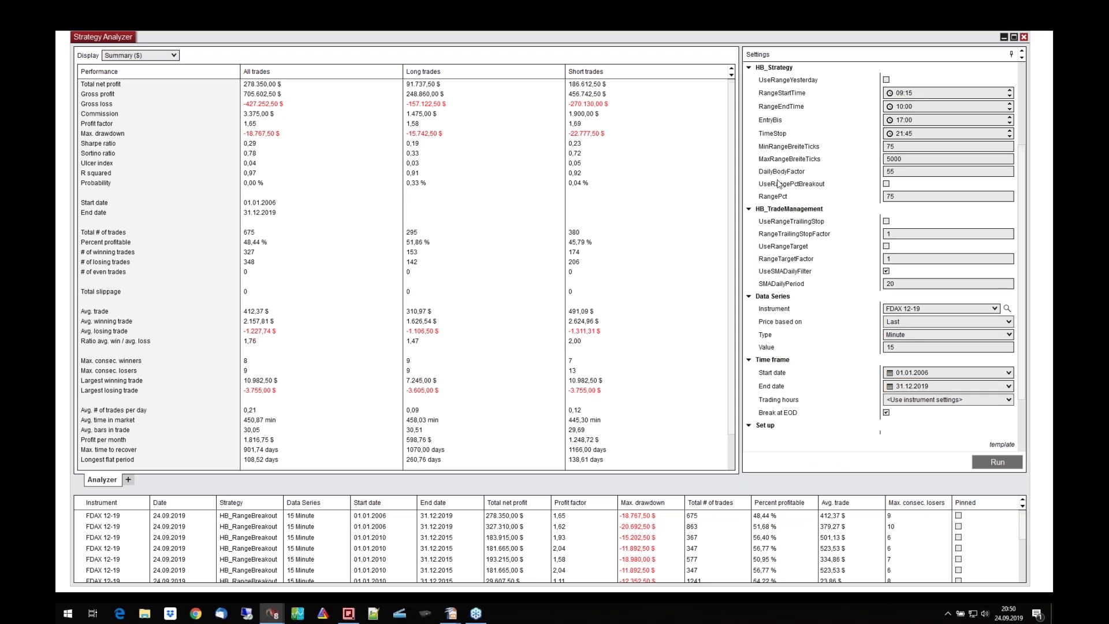
Step: Set DailyBodyFactor to 100 and rerun the backtest
{"action": "double_click", "coordinate": [892, 171]}
{"action": "type", "text": "100"}
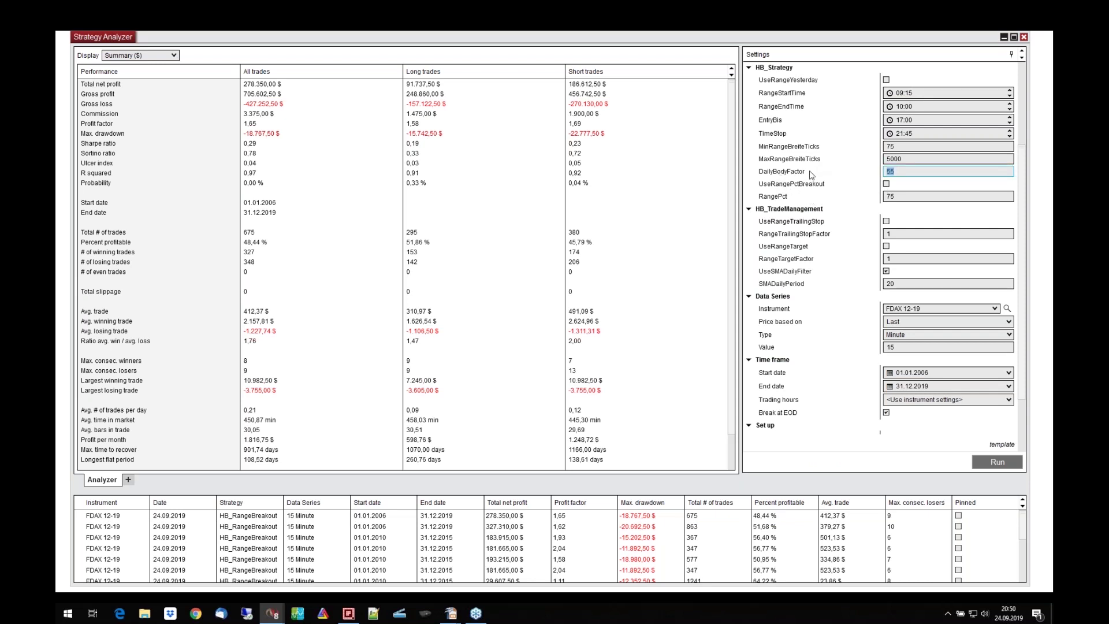
{"action": "left_click", "coordinate": [992, 463]}
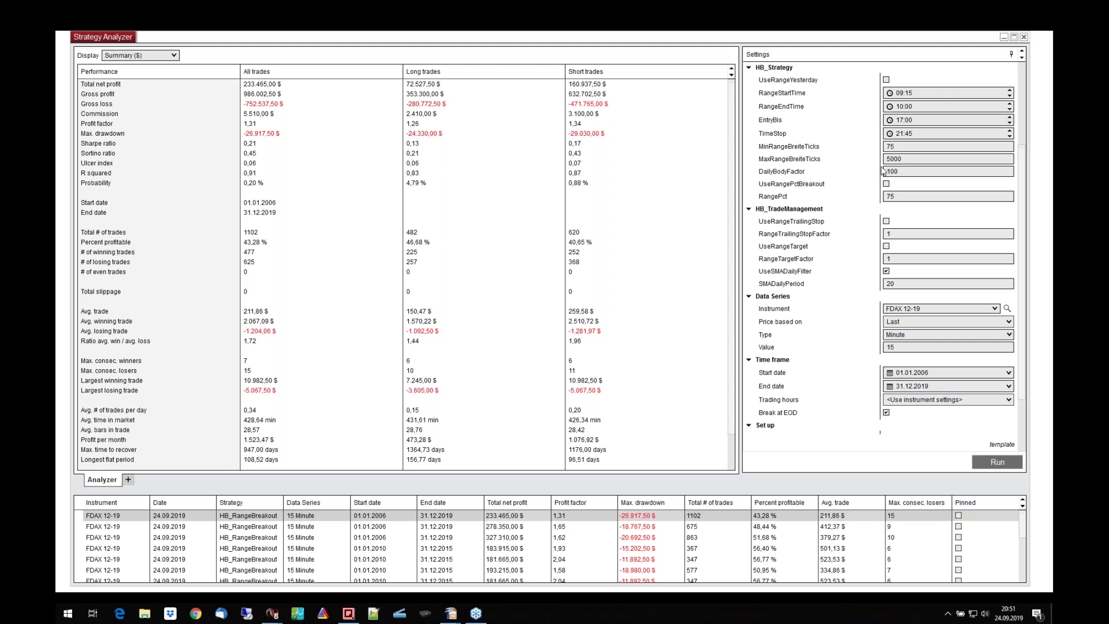
Step: Change the data series instrument to ES 12-19
{"action": "left_click", "coordinate": [1021, 214]}
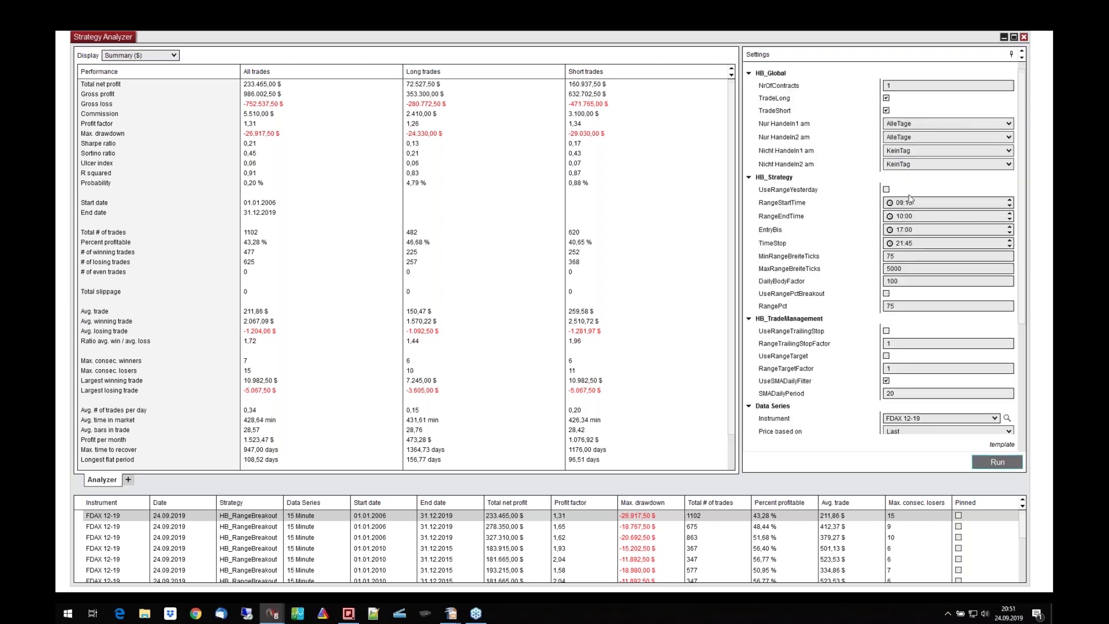
{"action": "scroll", "coordinate": [930, 337], "scroll_direction": "down", "scroll_amount": 3}
{"action": "left_click", "coordinate": [994, 318]}
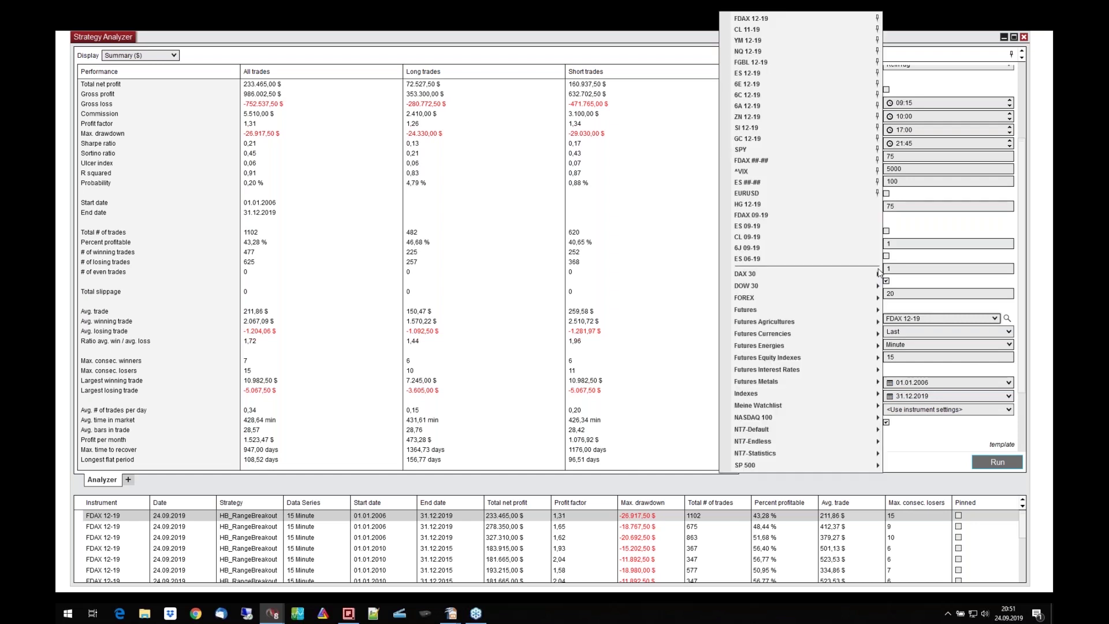
{"action": "left_click", "coordinate": [739, 74]}
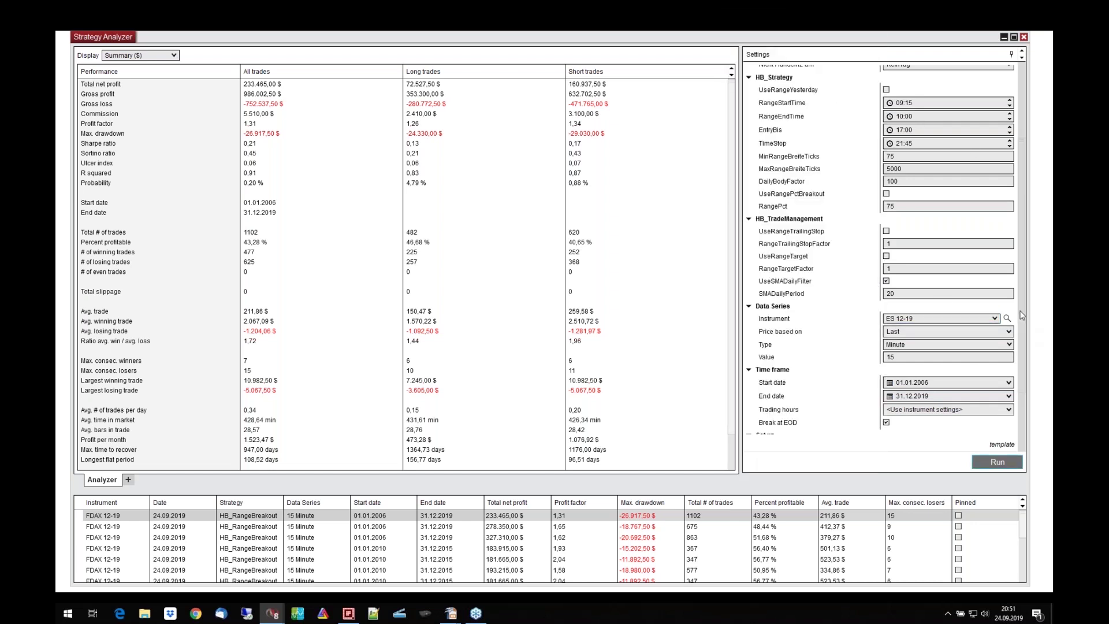
Step: Set RangeStartTime to 15:00, RangeEndTime to 16:15, EntryBis to 20:00, TimeStop to 22:00, and MinRangeBreiteTicks to 1
{"action": "type", "text": "1500"}
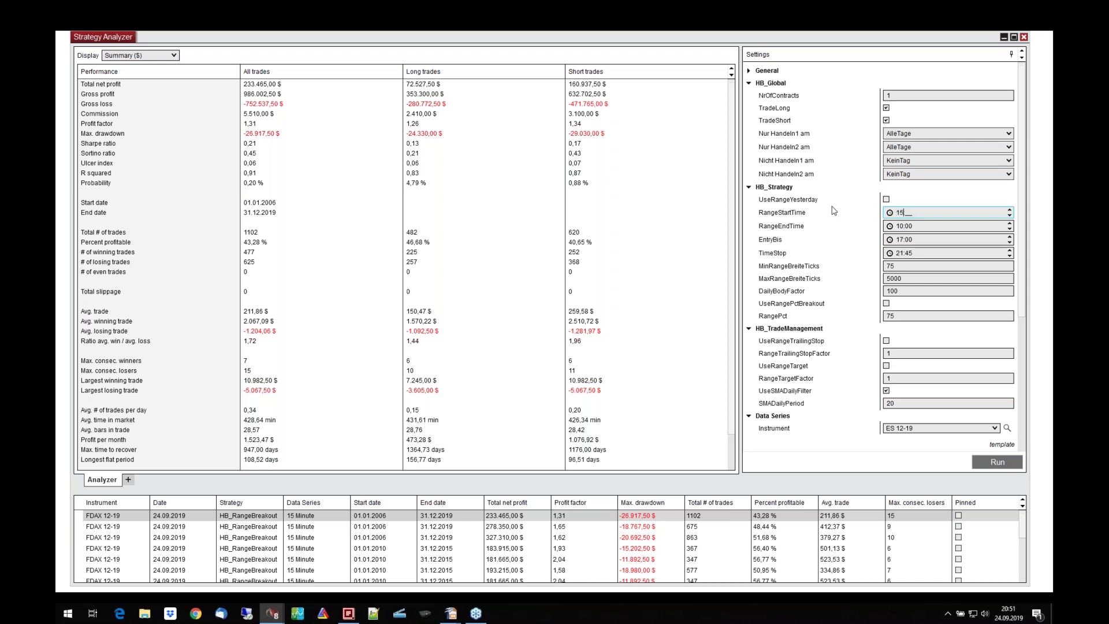
{"action": "key", "text": "Tab"}
{"action": "type", "text": "1615"}
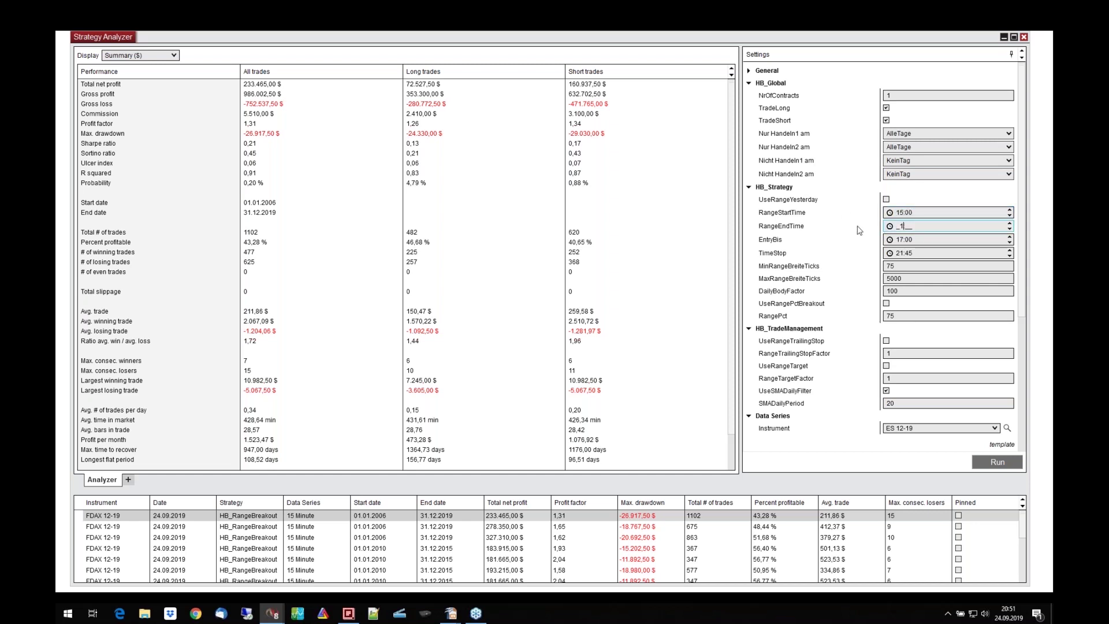
{"action": "key", "text": "Tab"}
{"action": "type", "text": "2000"}
{"action": "key", "text": "Tab"}
{"action": "type", "text": "22"}
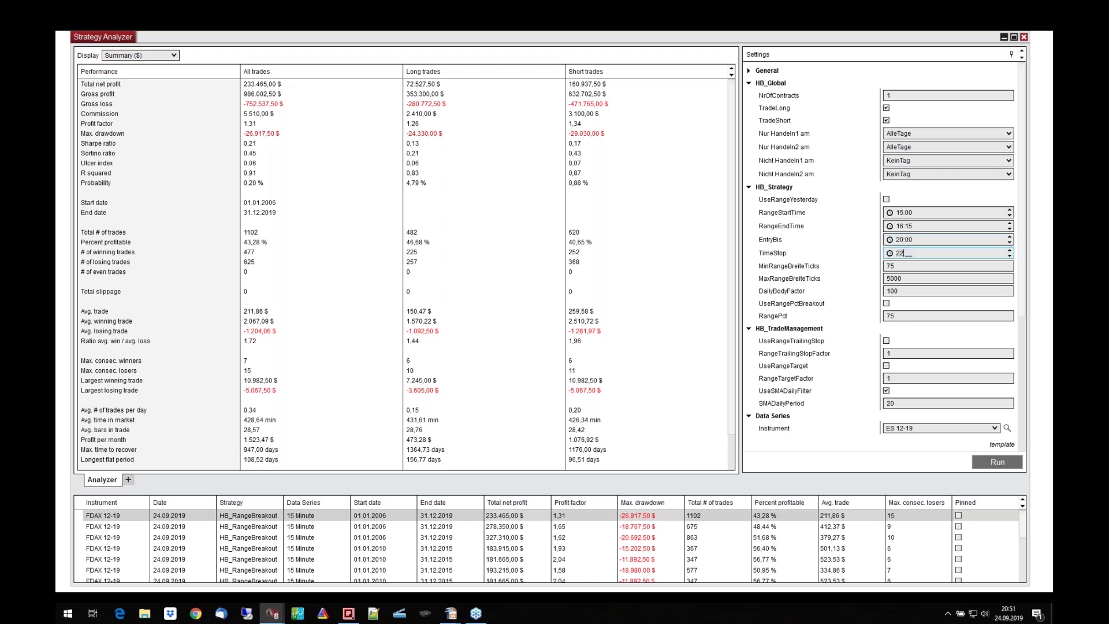
{"action": "key", "text": "Tab"}
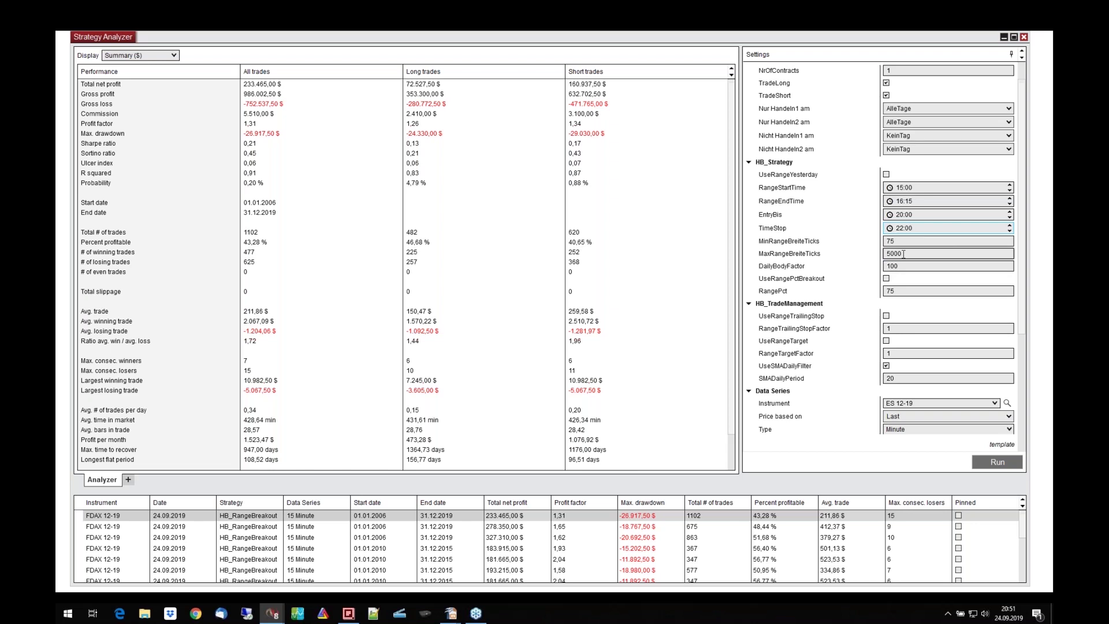
{"action": "type", "text": "1"}
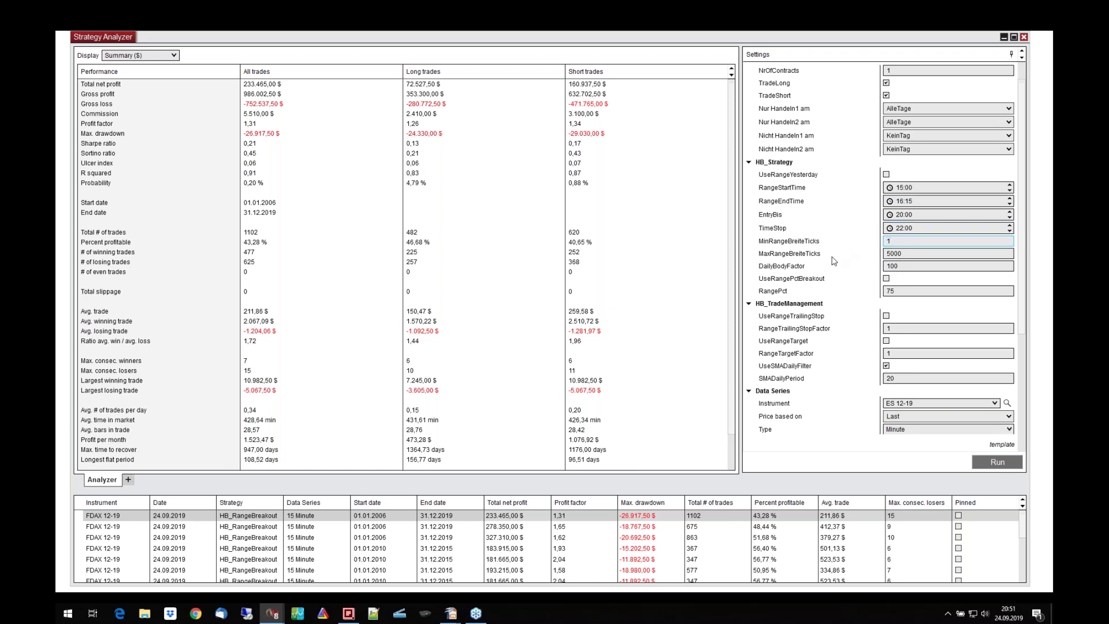
Step: Set the time frame to 01.01.2010 through 31.12.2015 and run the backtest on ES 12-19
{"action": "scroll", "coordinate": [905, 280], "scroll_direction": "down", "scroll_amount": 1}
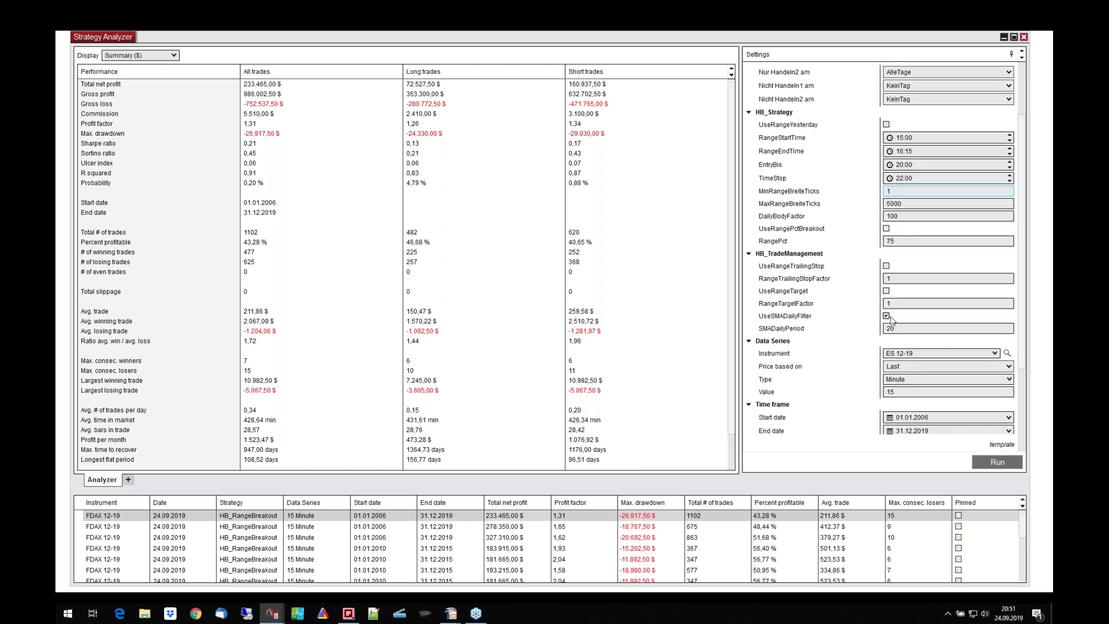
{"action": "scroll", "coordinate": [897, 340], "scroll_direction": "down", "scroll_amount": 1}
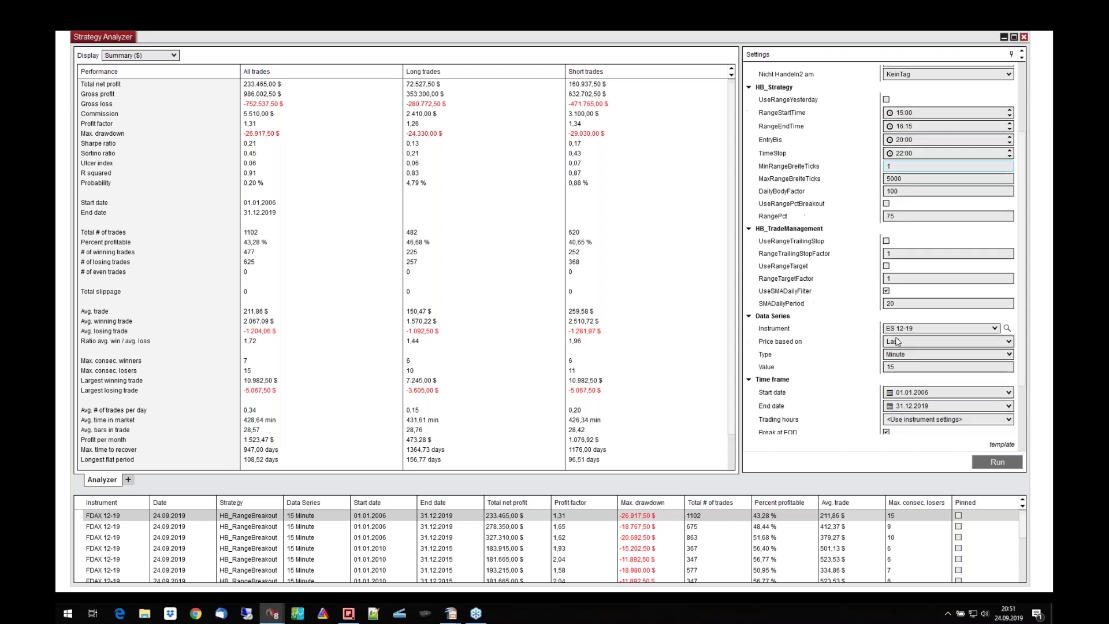
{"action": "left_click", "coordinate": [928, 367]}
{"action": "type", "text": "2010"}
{"action": "left_click", "coordinate": [941, 380]}
{"action": "type", "text": "2015"}
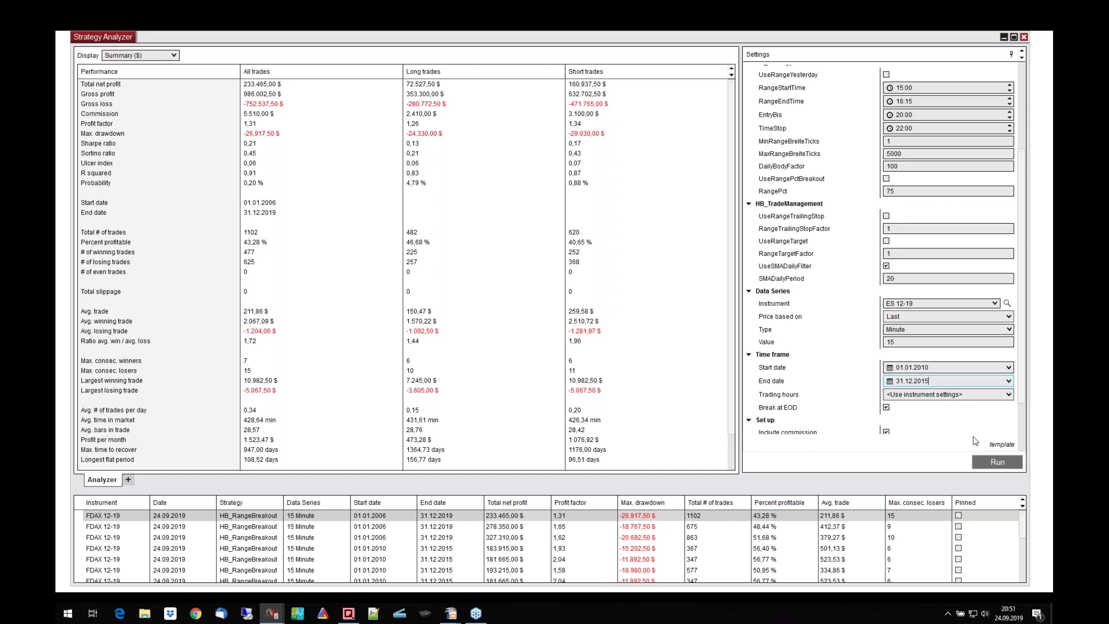
{"action": "left_click", "coordinate": [991, 461]}
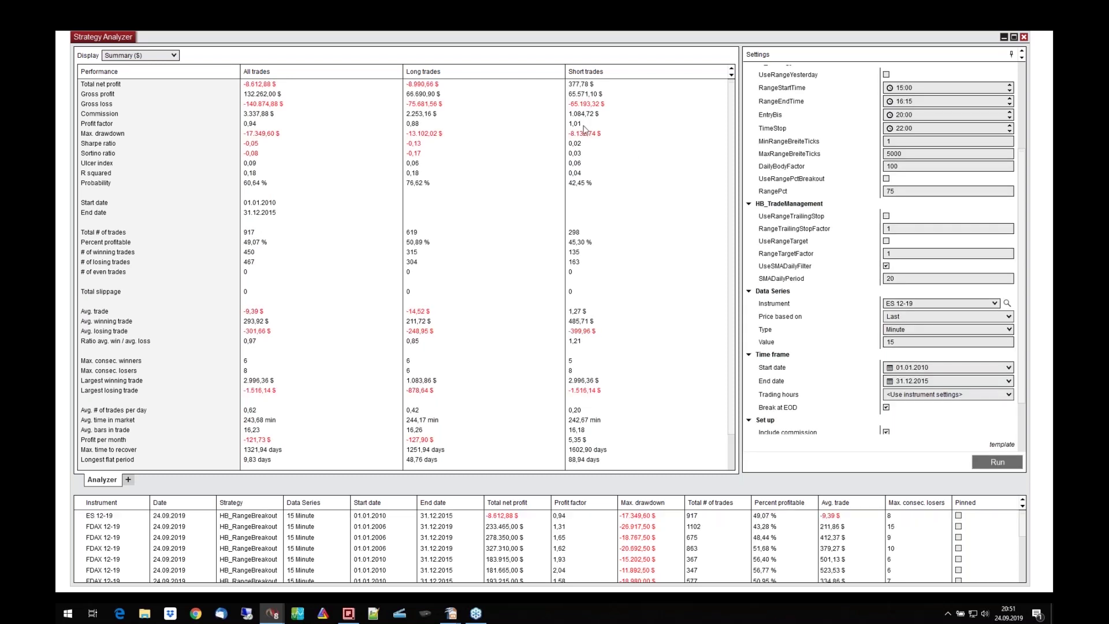
Step: Rerun the backtest with SMADailyPeriod set to 200, and once more with UseRangeTarget enabled
{"action": "left_click", "coordinate": [898, 280]}
{"action": "left_click_drag", "start_coordinate": [897, 284], "coordinate": [874, 282]}
{"action": "type", "text": "2000"}
{"action": "left_click", "coordinate": [998, 462]}
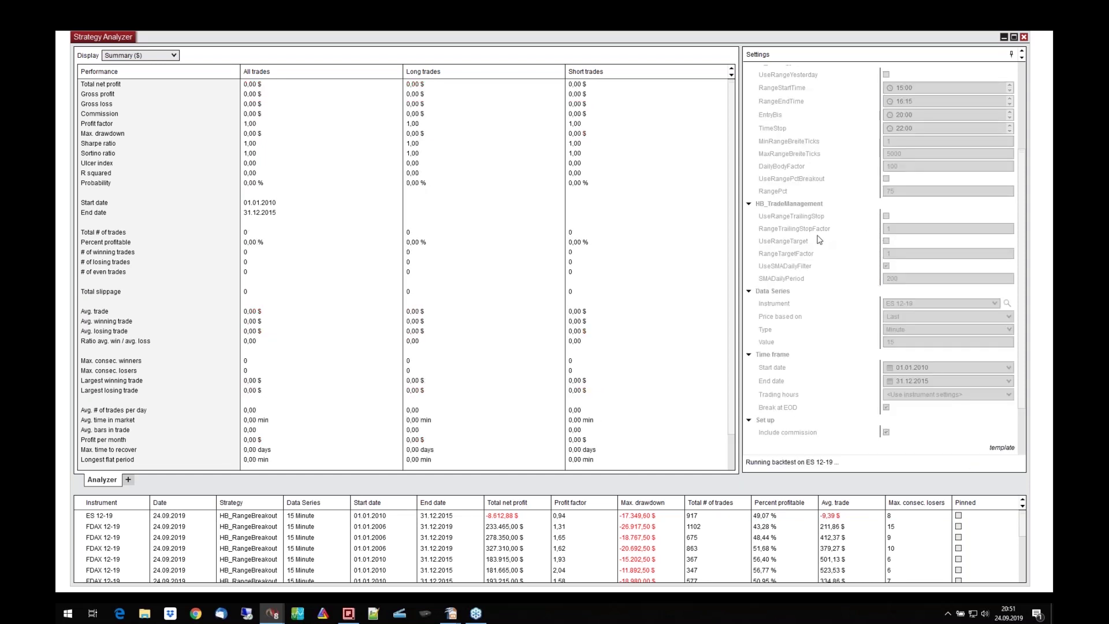
{"action": "left_click", "coordinate": [886, 241]}
{"action": "left_click", "coordinate": [997, 462]}
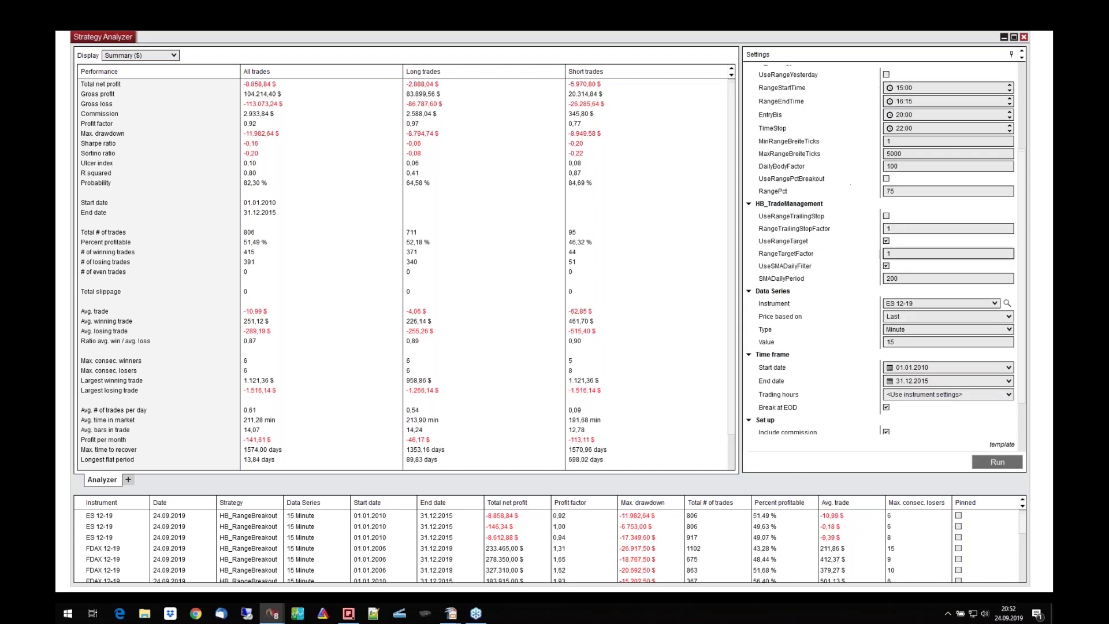
Step: Examine the ES 12-19 breakout trades across several days in the chart display and return to the summary display
{"action": "left_click", "coordinate": [171, 56]}
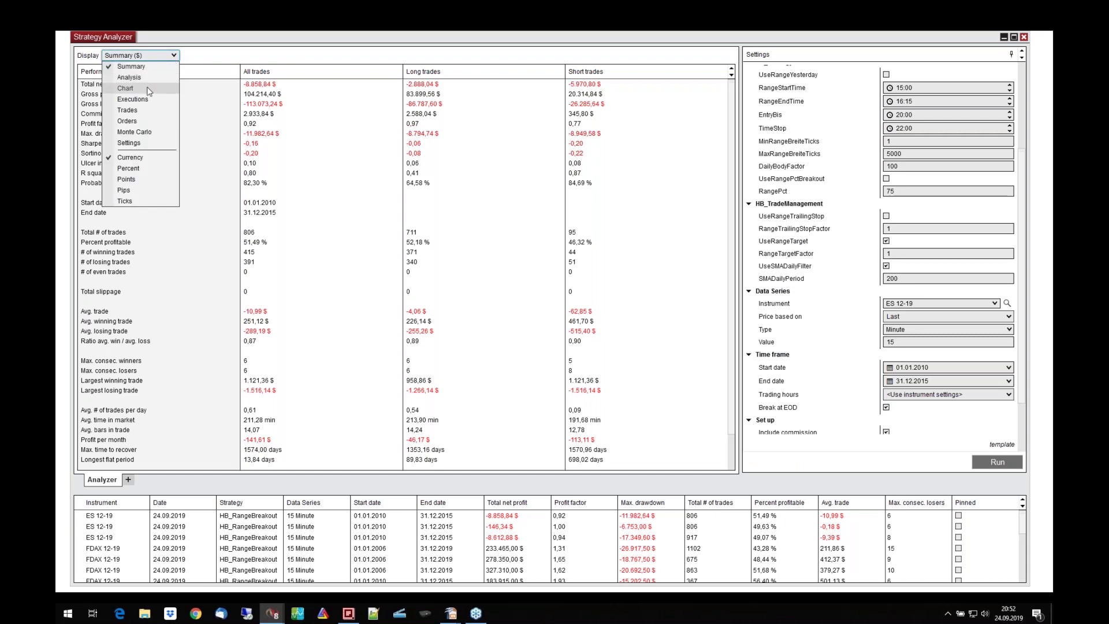
{"action": "left_click", "coordinate": [126, 89]}
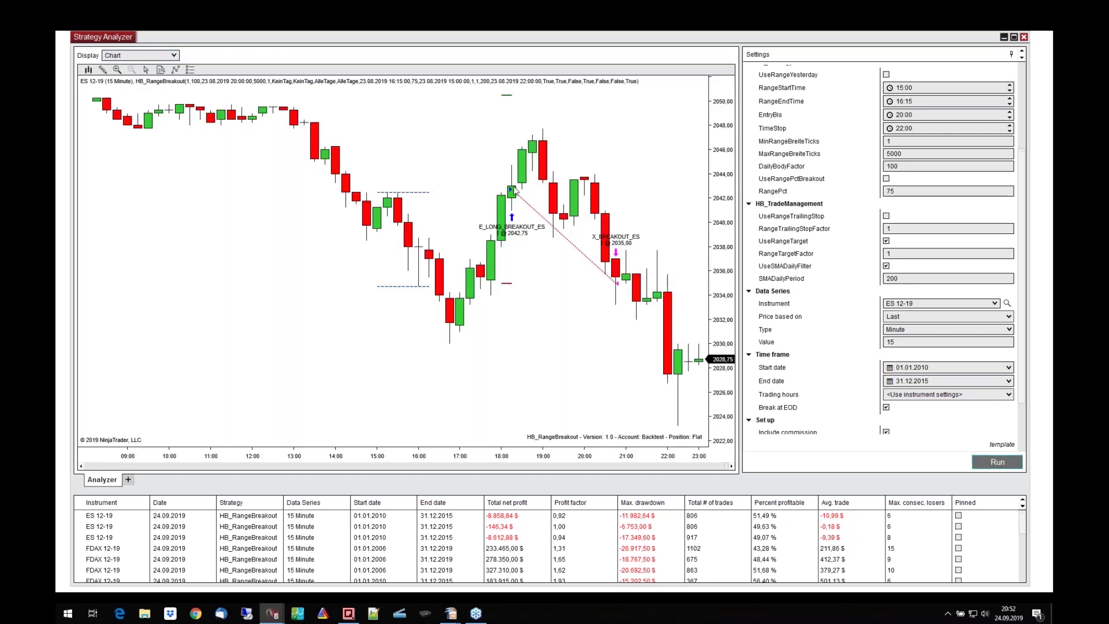
{"action": "scroll", "coordinate": [601, 408], "scroll_direction": "down", "scroll_amount": 3}
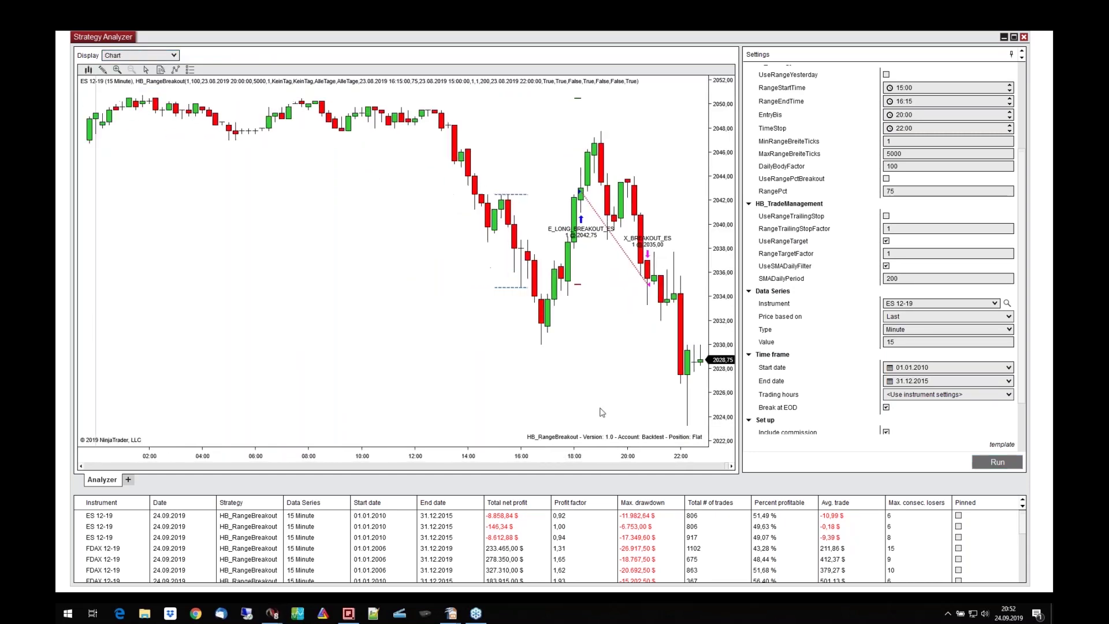
{"action": "left_click_drag", "start_coordinate": [601, 408], "coordinate": [478, 354]}
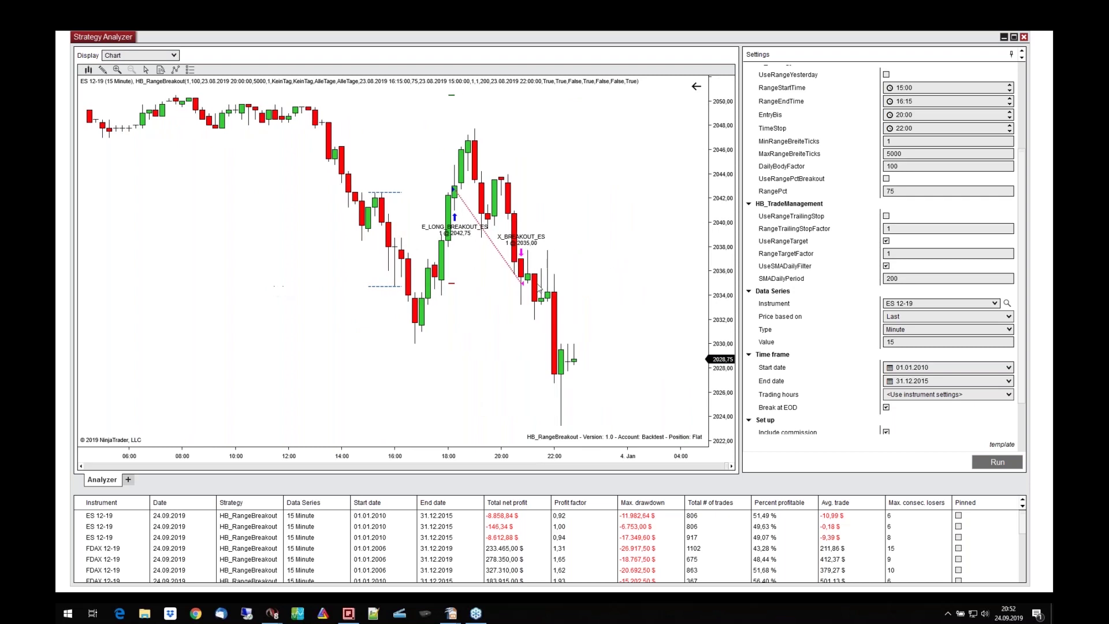
{"action": "scroll", "coordinate": [502, 237], "scroll_direction": "up", "scroll_amount": 5}
{"action": "scroll", "coordinate": [501, 238], "scroll_direction": "up", "scroll_amount": 5}
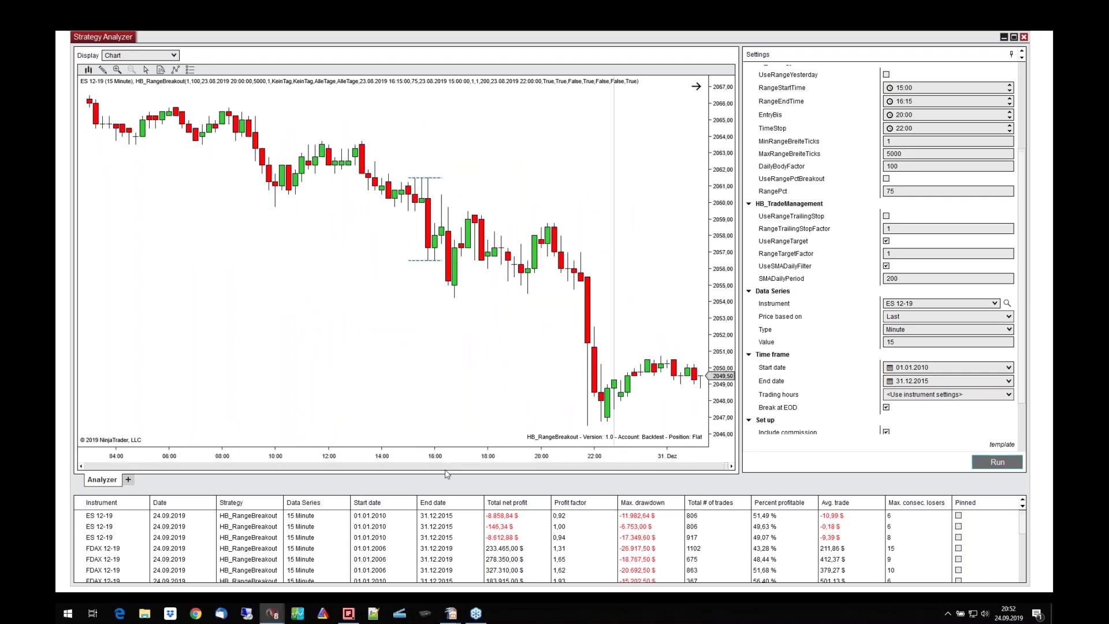
{"action": "scroll", "coordinate": [446, 468], "scroll_direction": "up", "scroll_amount": 5}
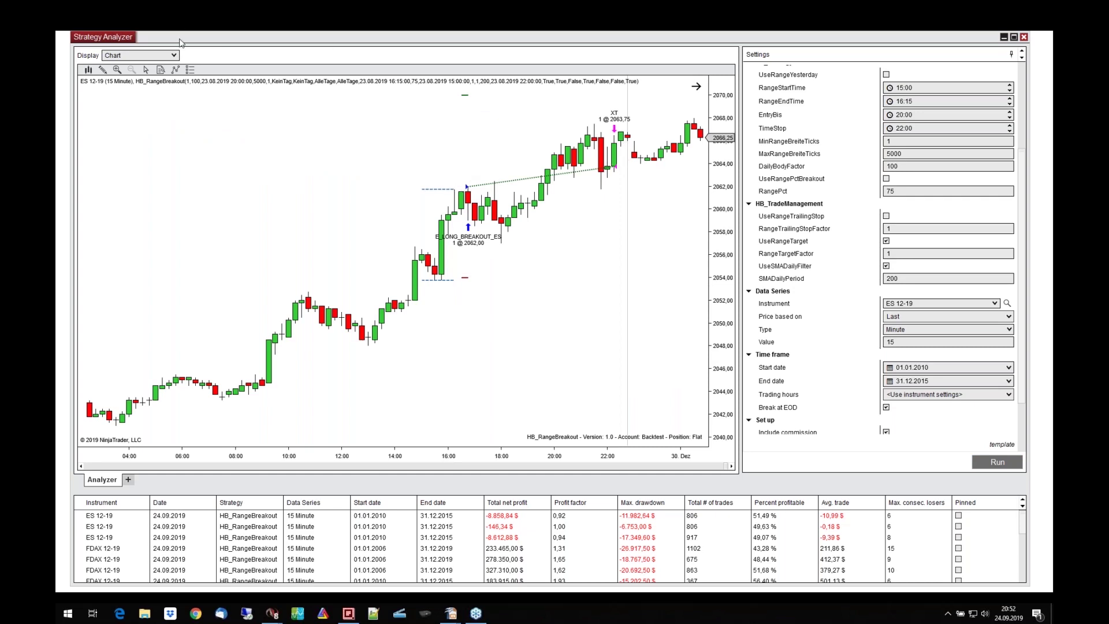
{"action": "left_click", "coordinate": [174, 56]}
{"action": "left_click", "coordinate": [156, 67]}
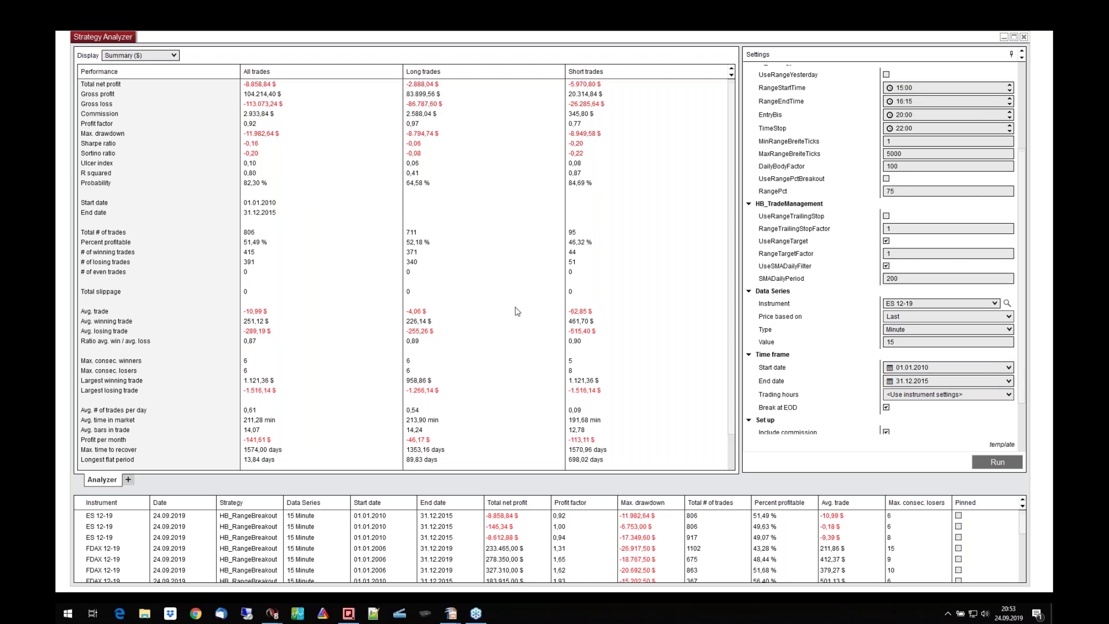
Step: Load the strategy template 6E_2010-2015
{"action": "left_click", "coordinate": [1002, 446]}
{"action": "left_click", "coordinate": [987, 444]}
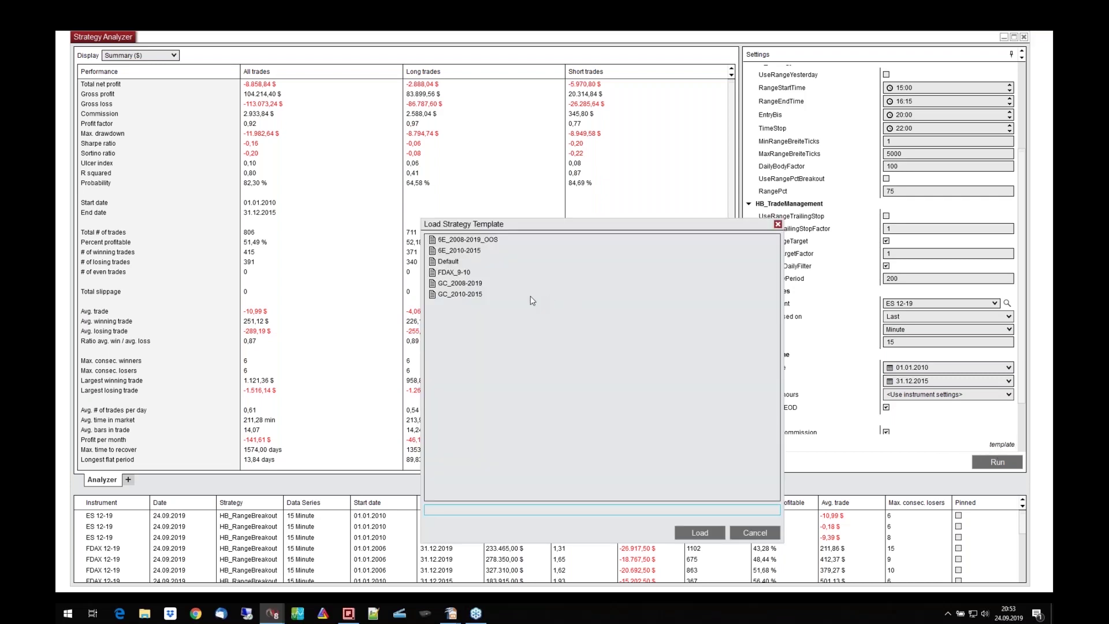
{"action": "left_click", "coordinate": [471, 250]}
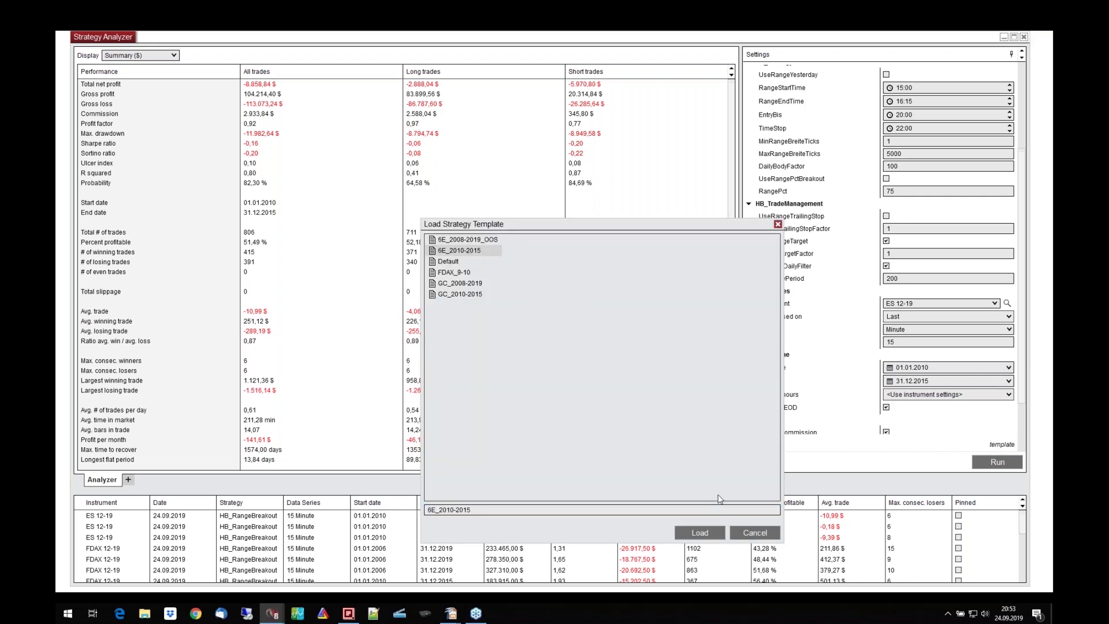
{"action": "left_click", "coordinate": [711, 525]}
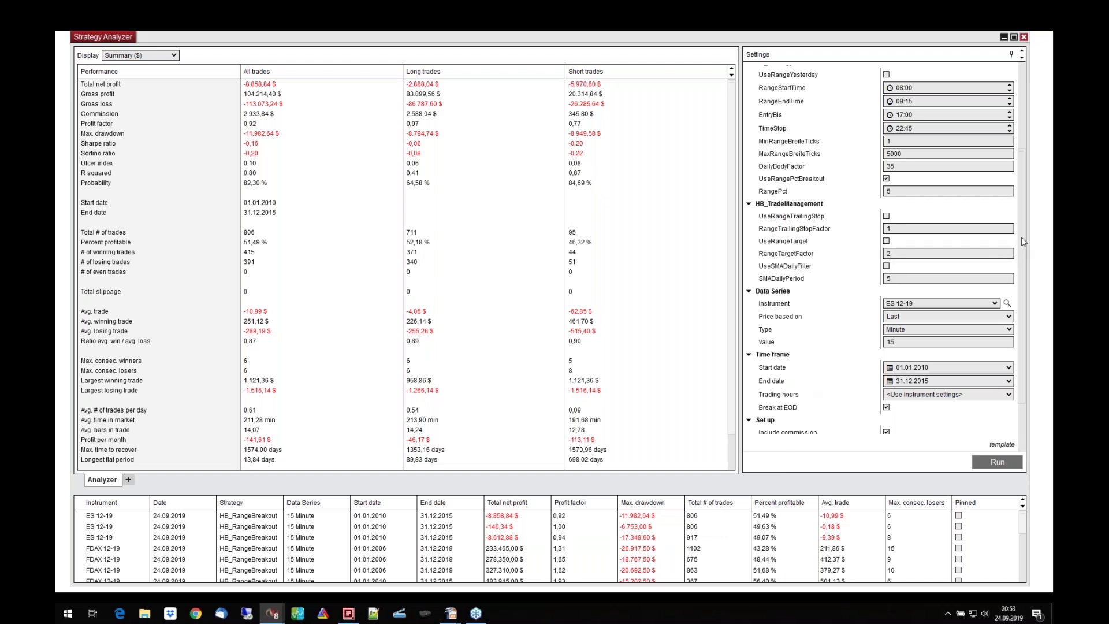
Step: Review the loaded strategy parameters, set the instrument to 6E 12-19 and run the backtest for 01.01.2010 through 31.12.2015
{"action": "left_click_drag", "start_coordinate": [1023, 242], "coordinate": [1022, 161]}
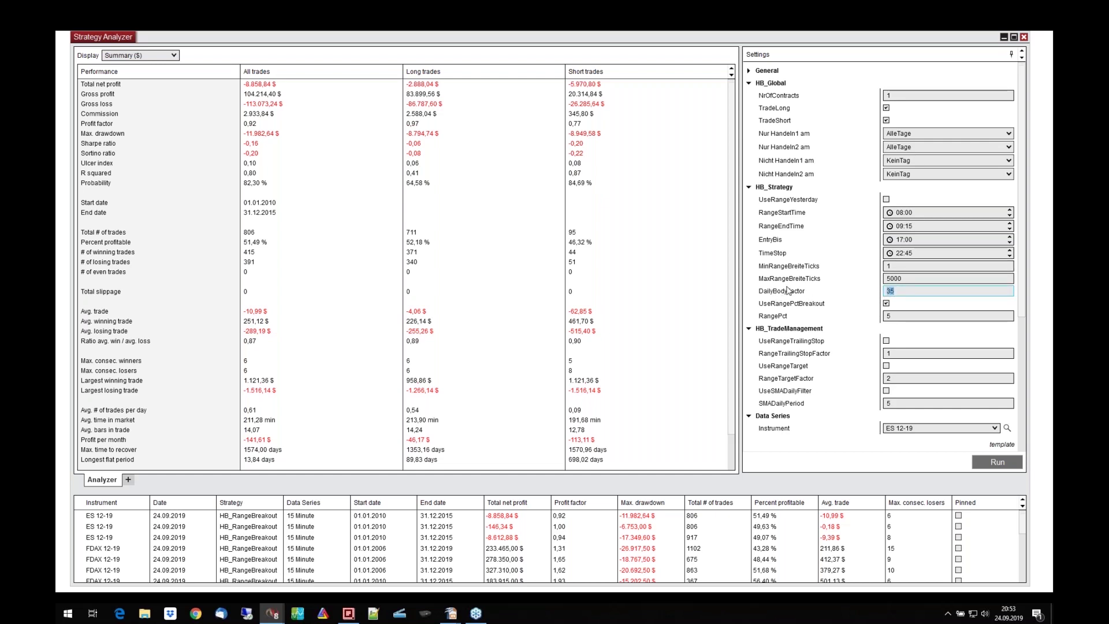
{"action": "mouse_move", "coordinate": [794, 296]}
{"action": "scroll", "coordinate": [924, 283], "scroll_direction": "down", "scroll_amount": 3}
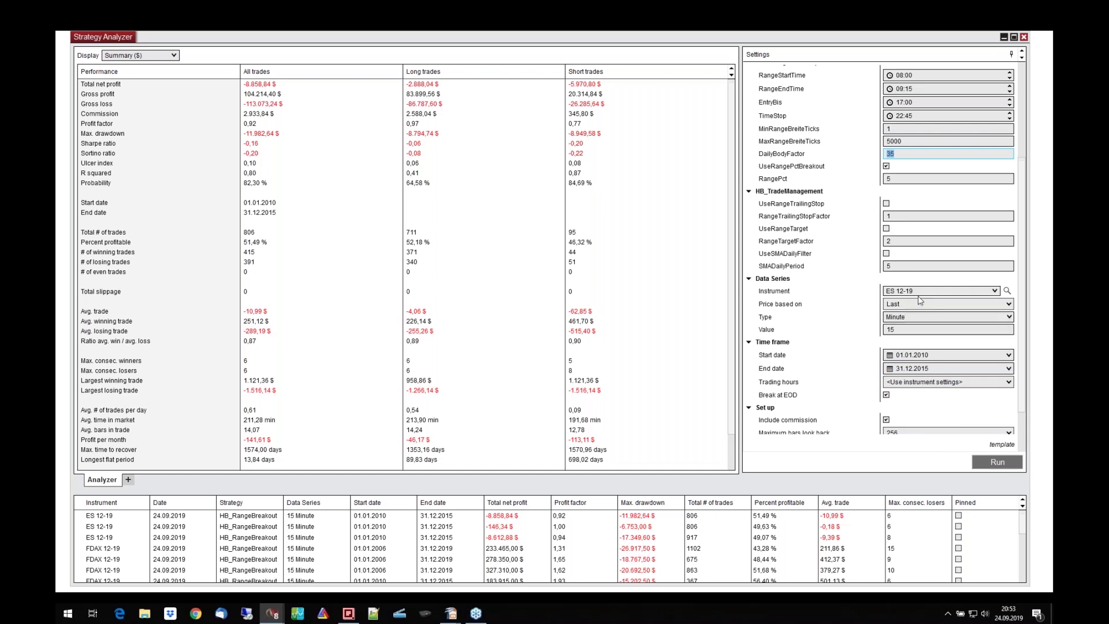
{"action": "left_click", "coordinate": [994, 291]}
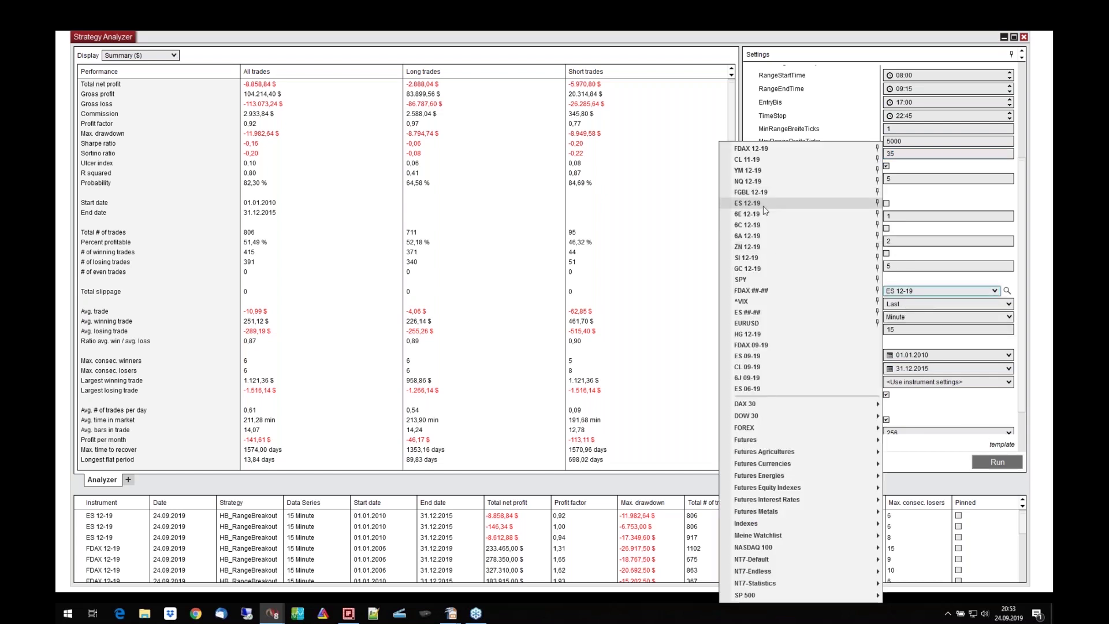
{"action": "left_click", "coordinate": [757, 213]}
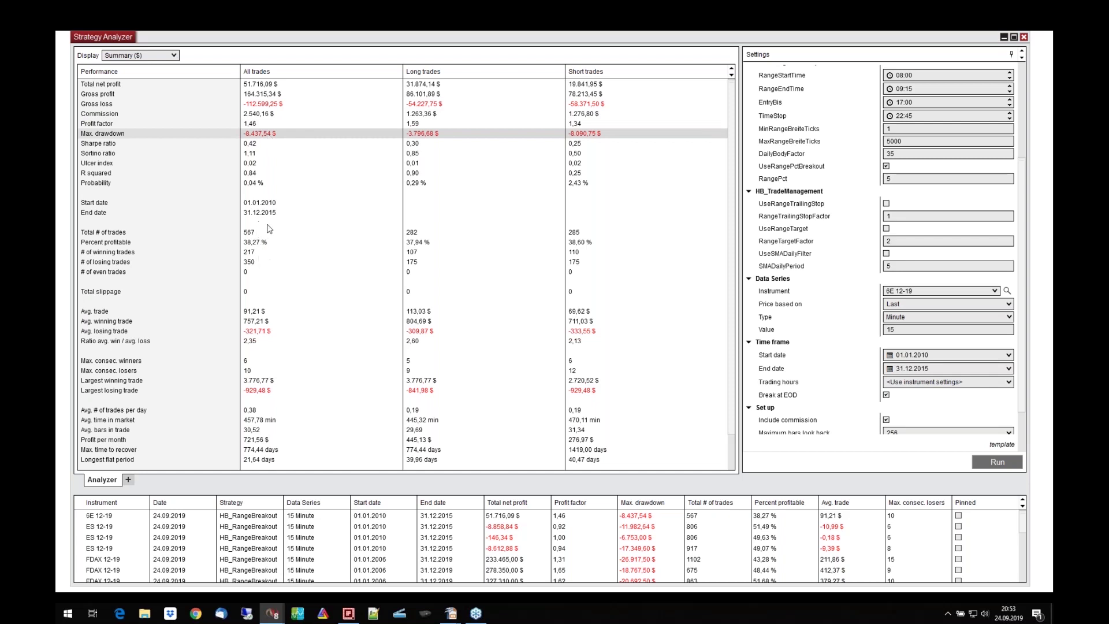
Step: Check the average trade figures for 6E 12-19 and show the cumulative net profit graph in the Analysis display
{"action": "left_click", "coordinate": [251, 319]}
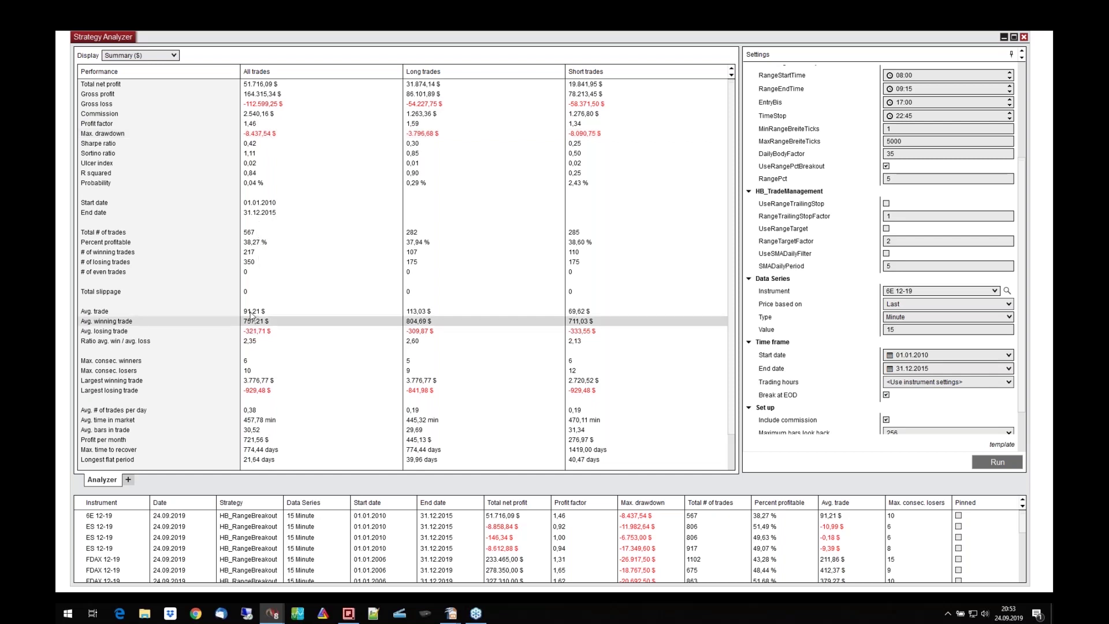
{"action": "left_click", "coordinate": [174, 55]}
{"action": "left_click", "coordinate": [167, 78]}
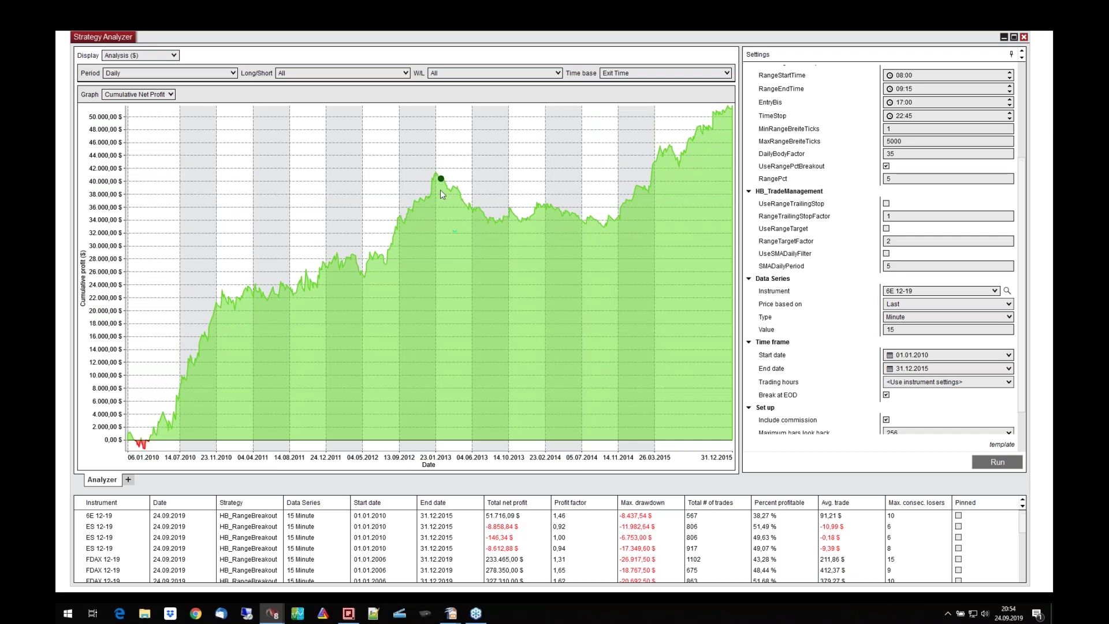
Step: Return to the summary display, load the strategy template 6E_2008-2019_OOS and run the backtest on 6E 12-19 for 01.01.2008 through 31.12.2019
{"action": "left_click", "coordinate": [173, 55]}
{"action": "left_click", "coordinate": [115, 180]}
{"action": "left_click", "coordinate": [986, 446]}
{"action": "left_click", "coordinate": [478, 240]}
{"action": "left_click", "coordinate": [710, 526]}
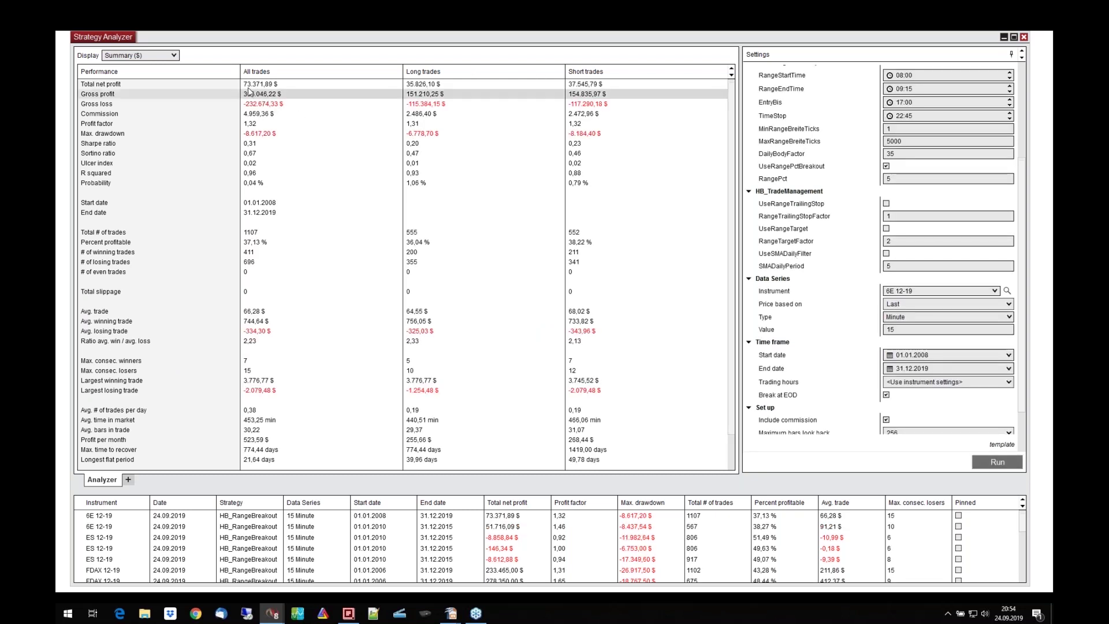
Step: Examine the cumulative net profit curve of the 2008-2019 backtest on 6E 12-19, especially from late 2015 onward, and return to the summary display
{"action": "left_click", "coordinate": [154, 55]}
{"action": "left_click", "coordinate": [160, 77]}
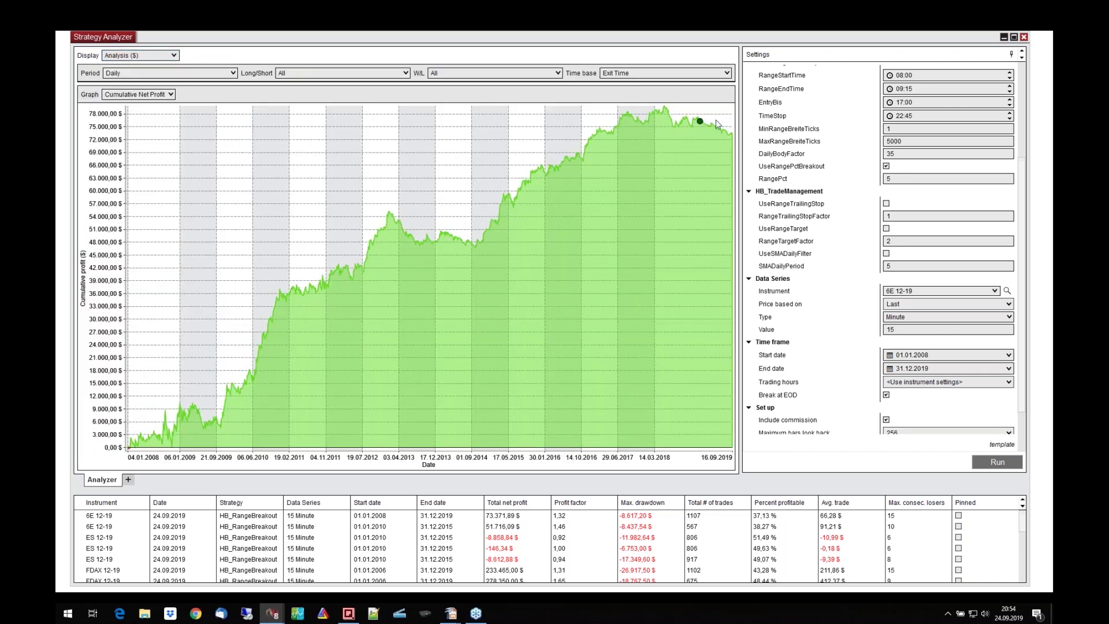
{"action": "mouse_move", "coordinate": [714, 128]}
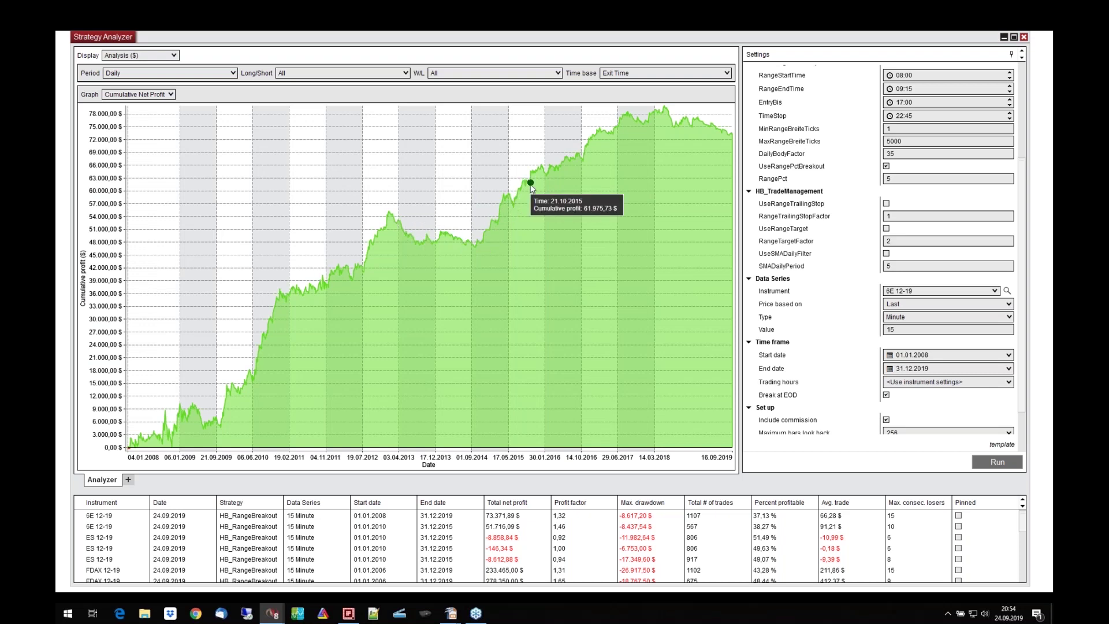
{"action": "mouse_move", "coordinate": [529, 187]}
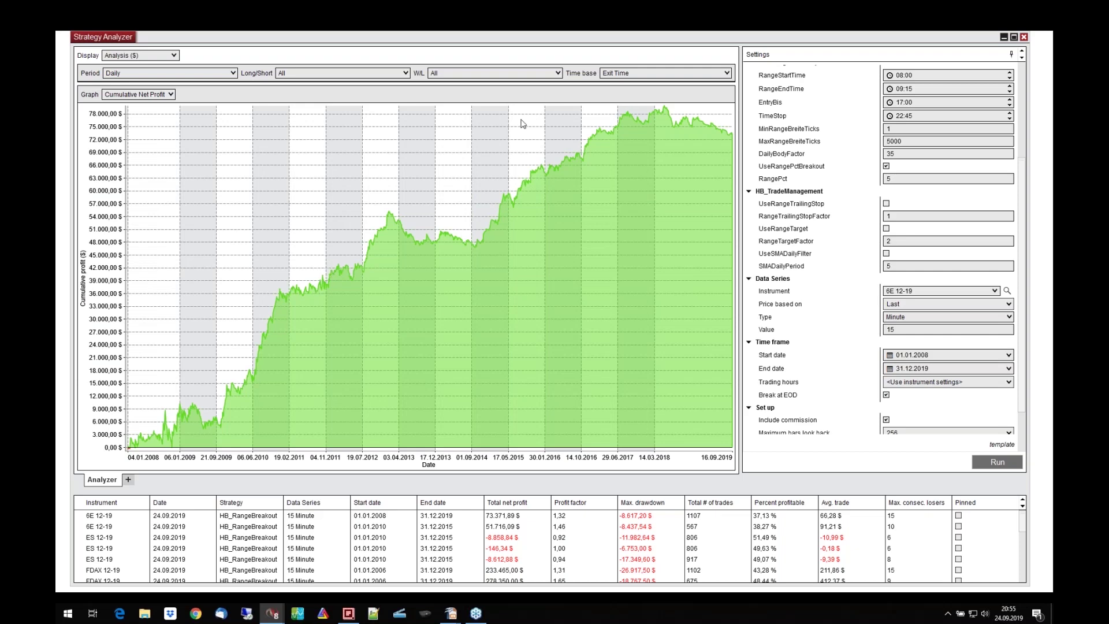
{"action": "left_click", "coordinate": [176, 56]}
{"action": "left_click", "coordinate": [124, 68]}
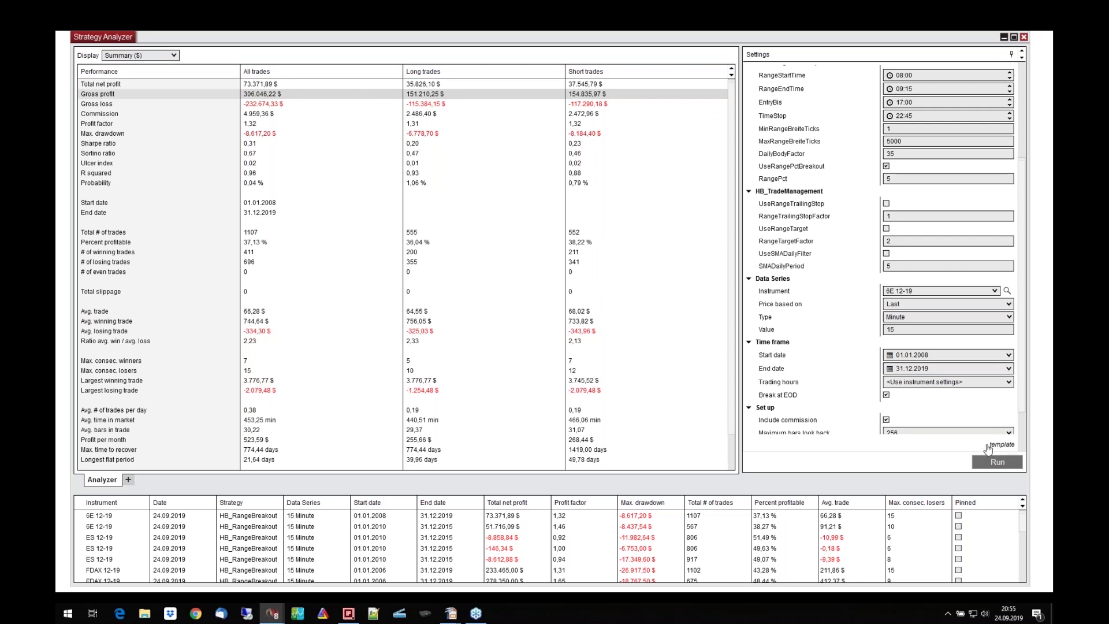
Step: Load the strategy template GC_2008-2019 and review its range start, range end and time stop settings
{"action": "left_click", "coordinate": [1003, 445]}
{"action": "left_click", "coordinate": [469, 284]}
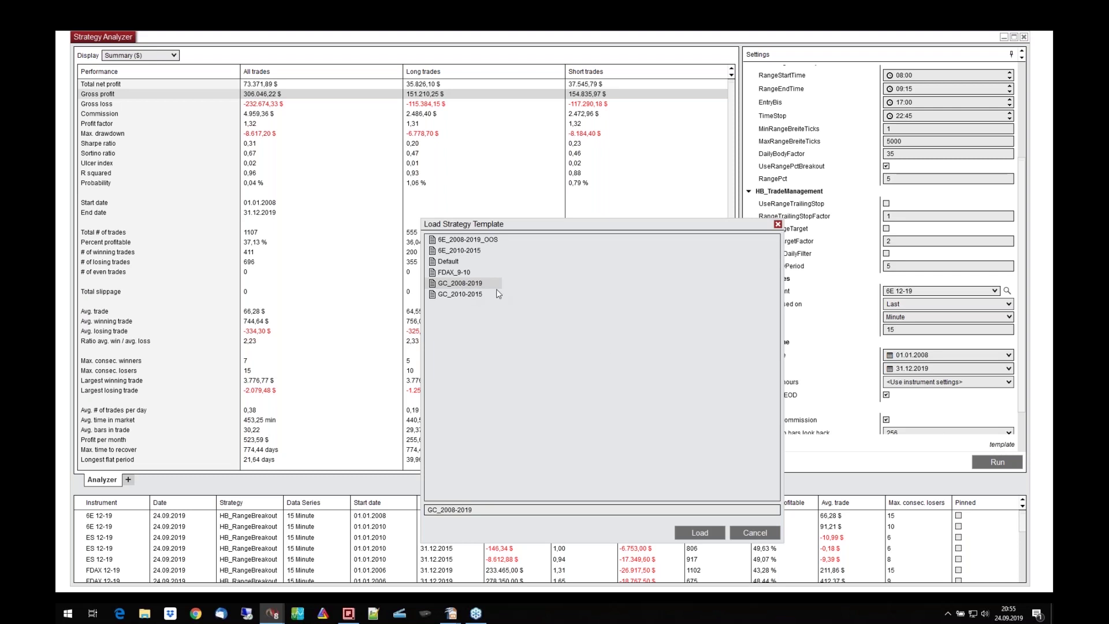
{"action": "left_click", "coordinate": [714, 535]}
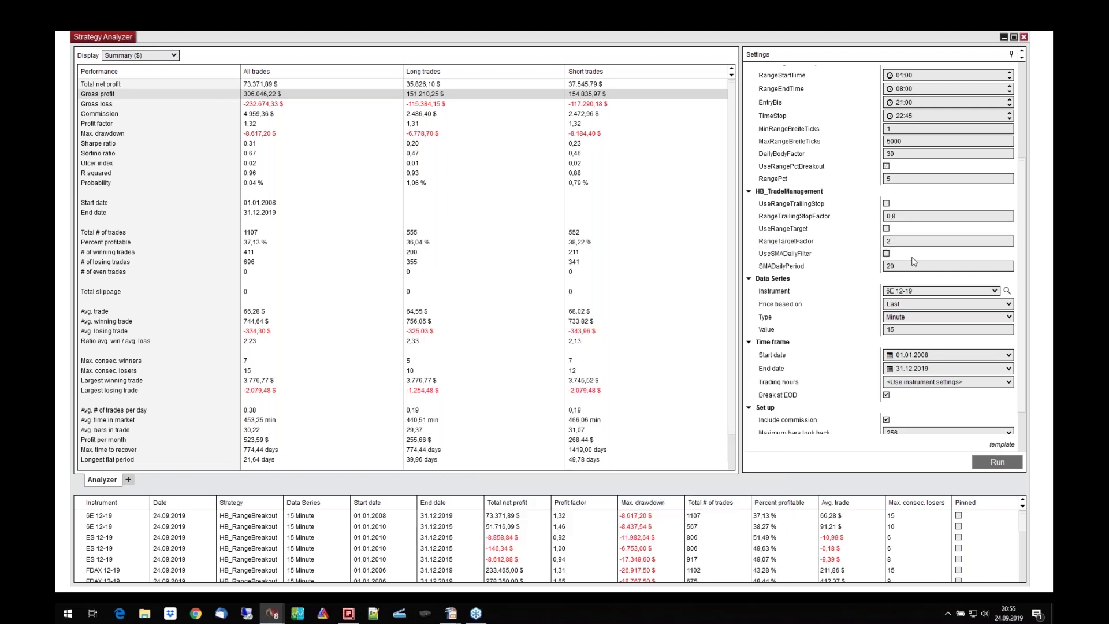
{"action": "scroll", "coordinate": [1021, 231], "scroll_direction": "up", "scroll_amount": 3}
{"action": "left_click", "coordinate": [887, 151]}
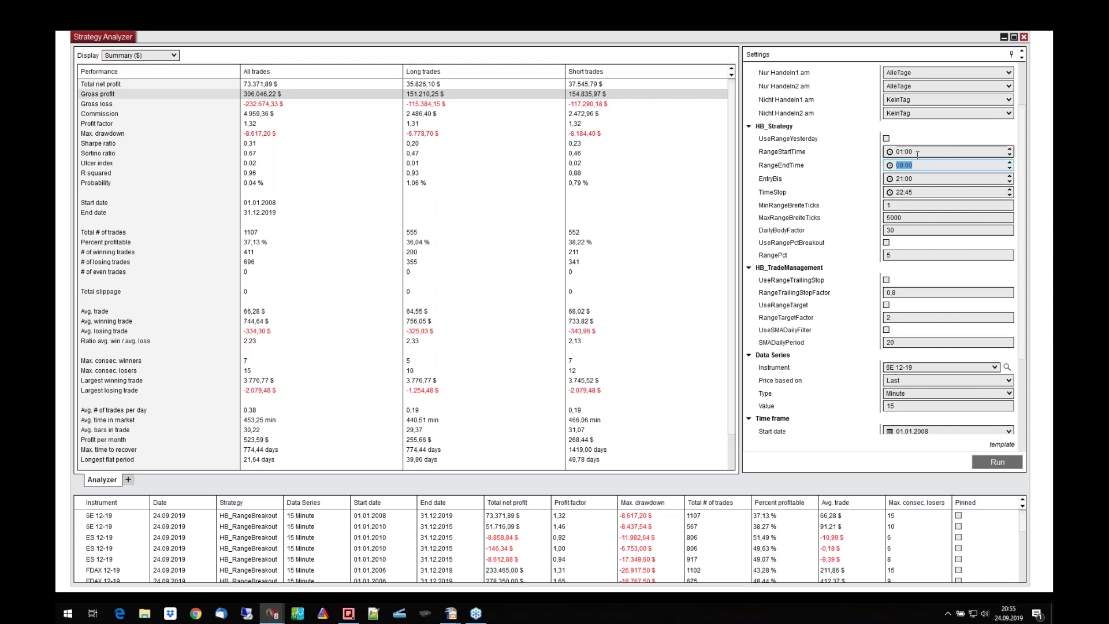
{"action": "key", "text": "Tab"}
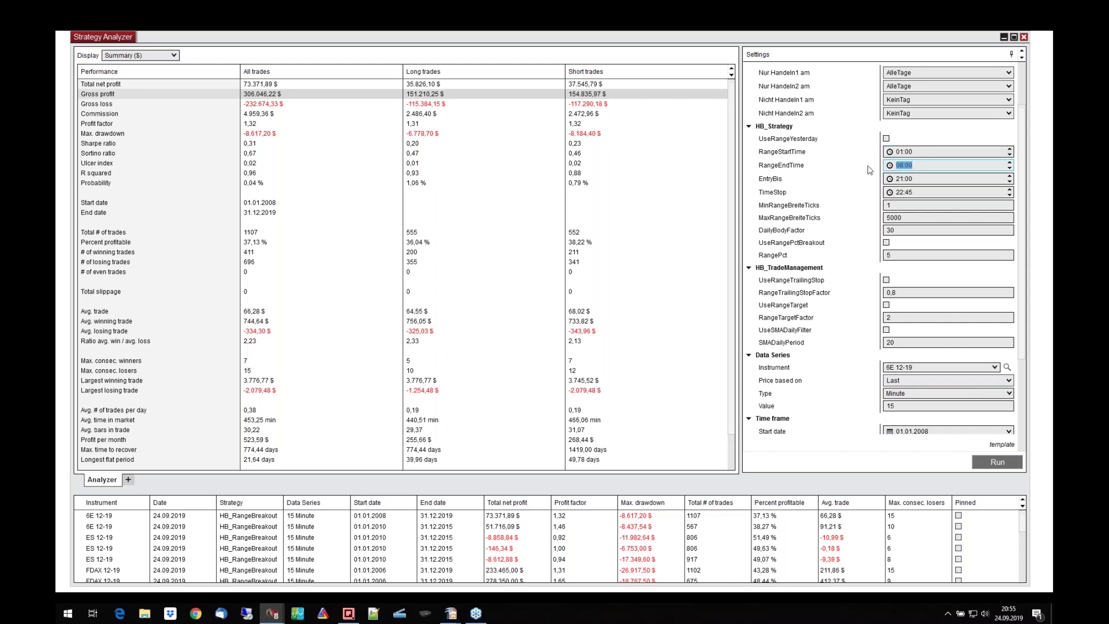
{"action": "left_click", "coordinate": [918, 192]}
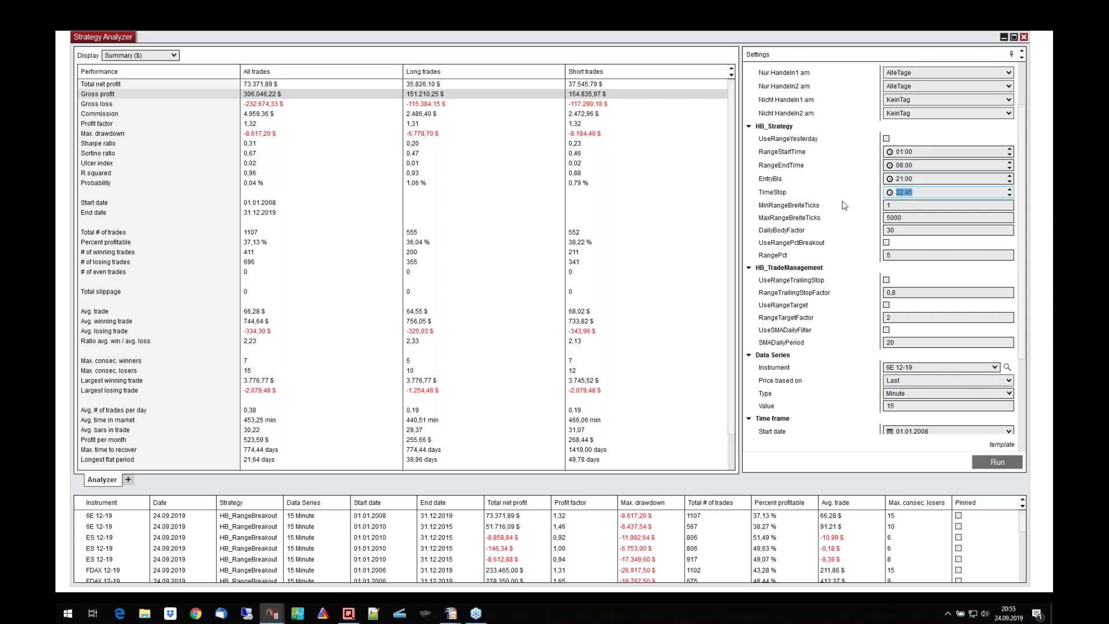
{"action": "scroll", "coordinate": [843, 205], "scroll_direction": "down", "scroll_amount": 4}
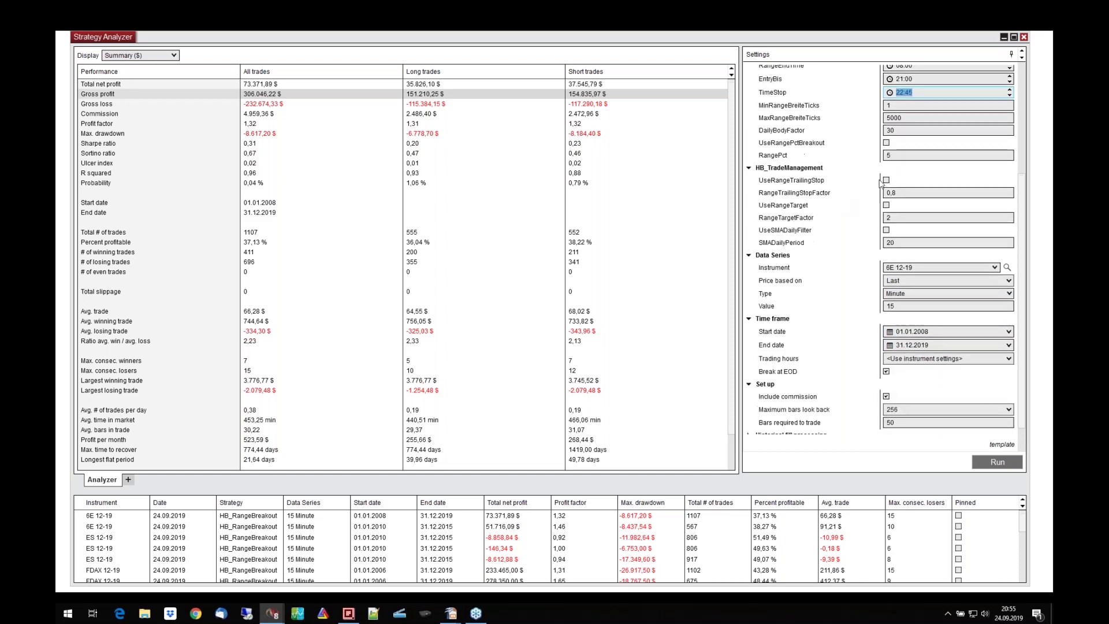
Step: Set the instrument to GC 12-19 and run the backtest for 01.01.2008 through 31.12.2019
{"action": "left_click", "coordinate": [993, 268]}
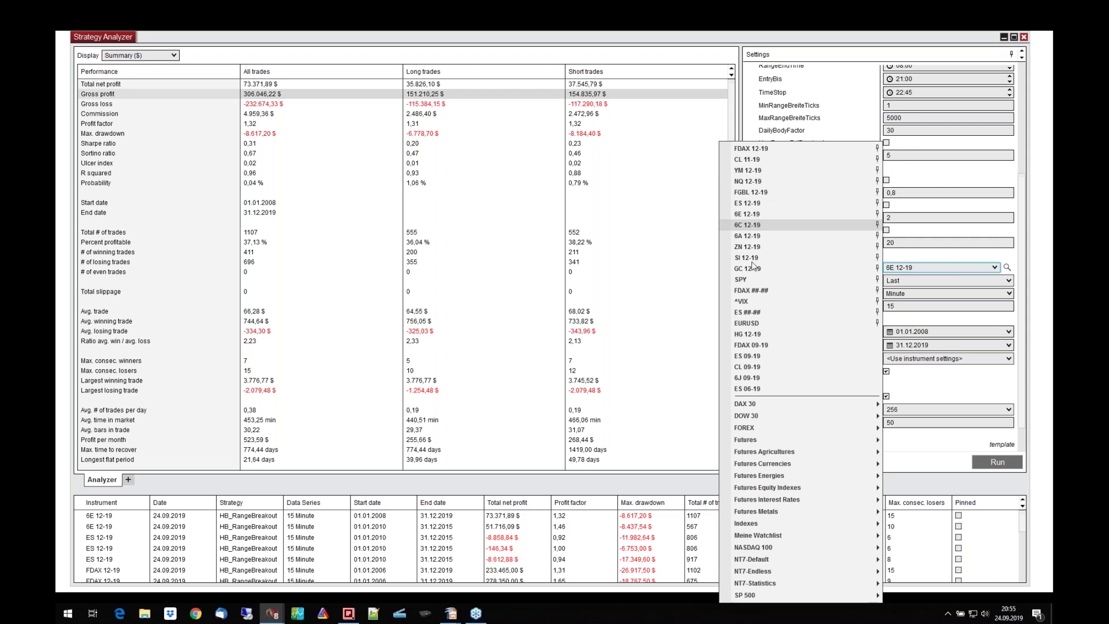
{"action": "left_click", "coordinate": [754, 269]}
{"action": "left_click", "coordinate": [994, 461]}
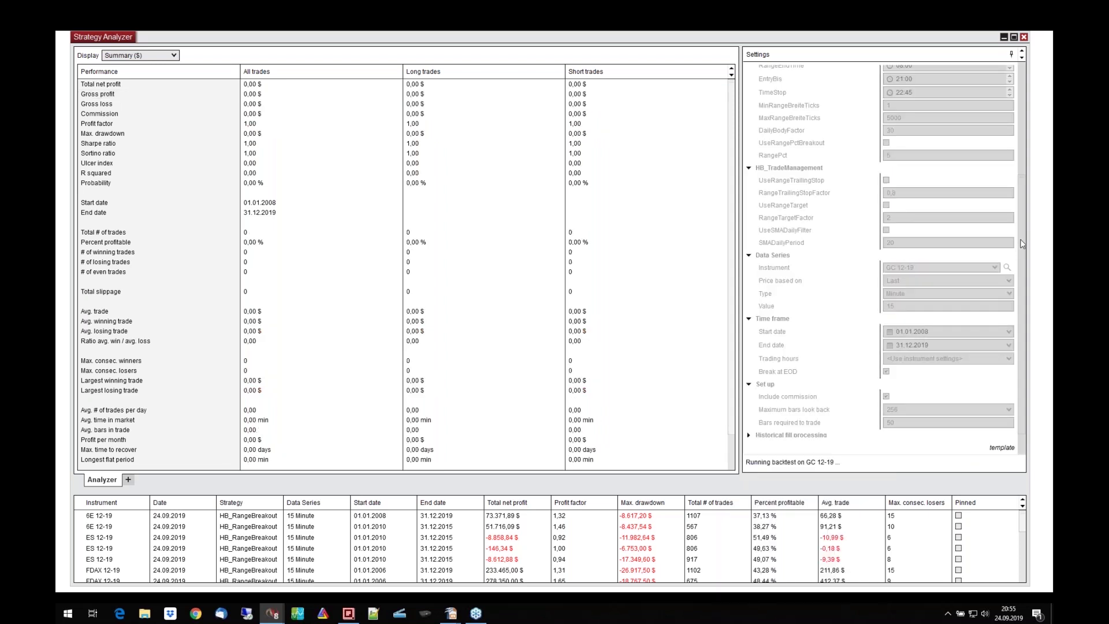
{"action": "scroll", "coordinate": [1021, 244], "scroll_direction": "up", "scroll_amount": 2}
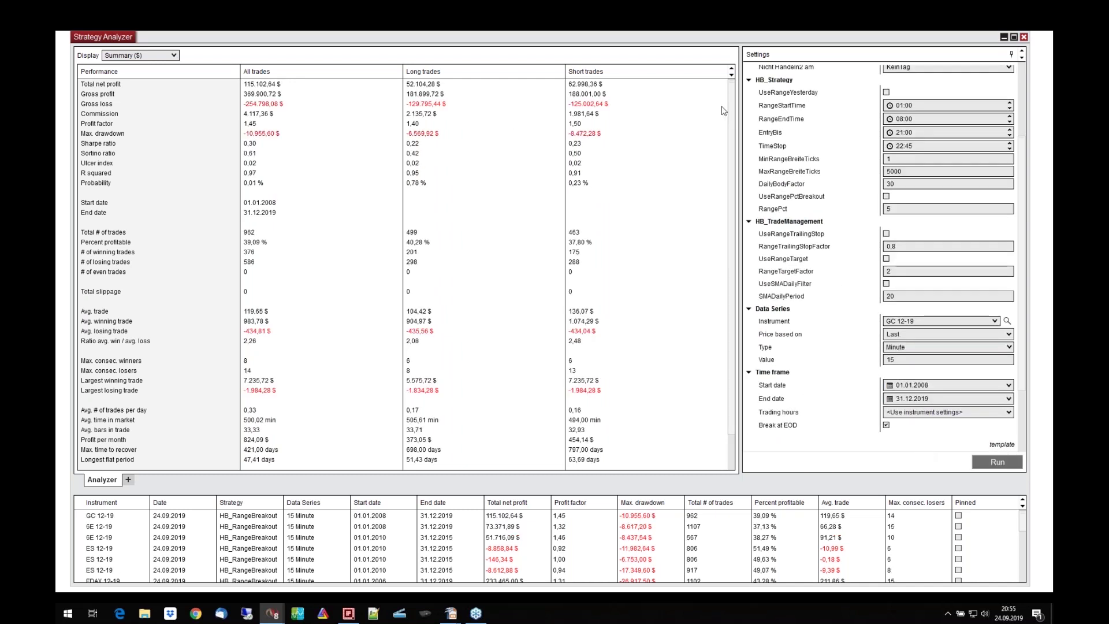
Step: Examine net profit, maximum drawdown, profit factor and average trade for GC 12-19, and view its cumulative net profit graph
{"action": "left_click", "coordinate": [273, 86]}
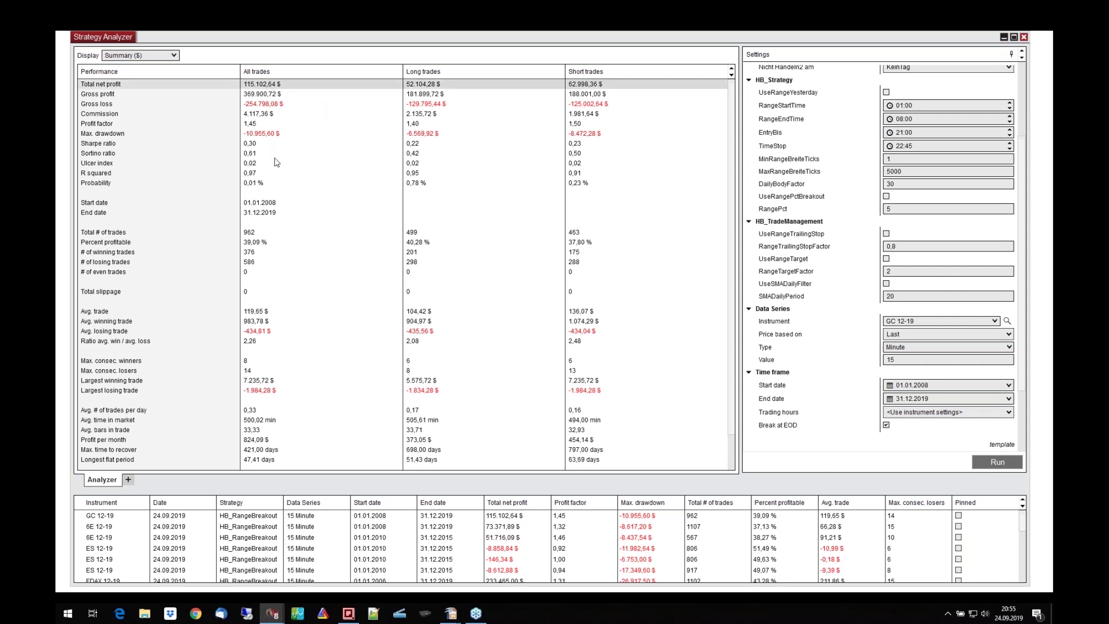
{"action": "left_click", "coordinate": [263, 136]}
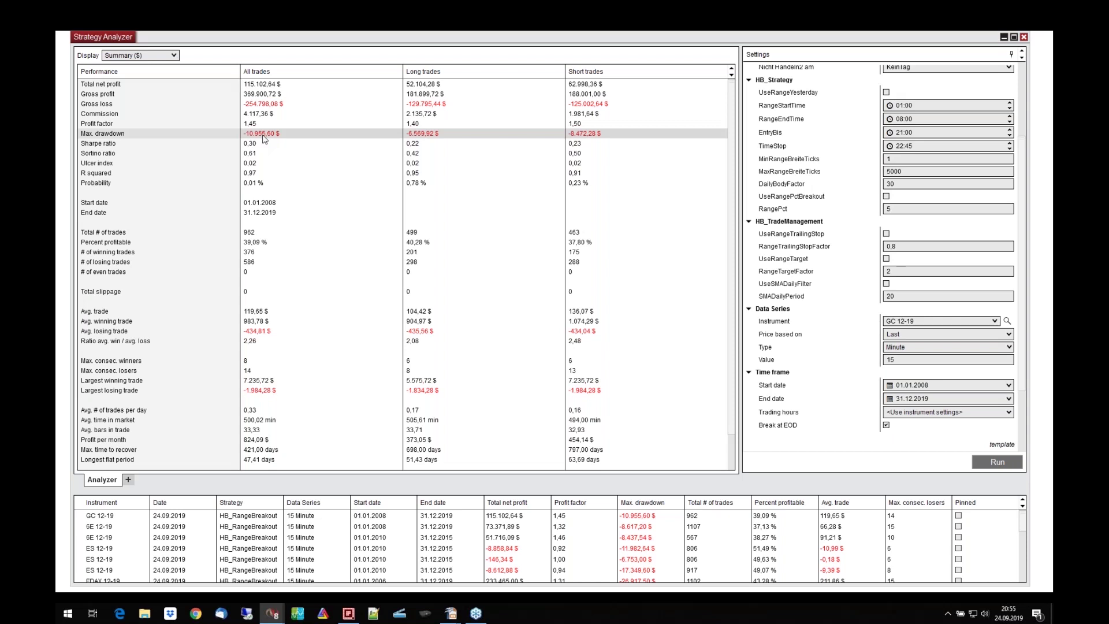
{"action": "left_click", "coordinate": [254, 124]}
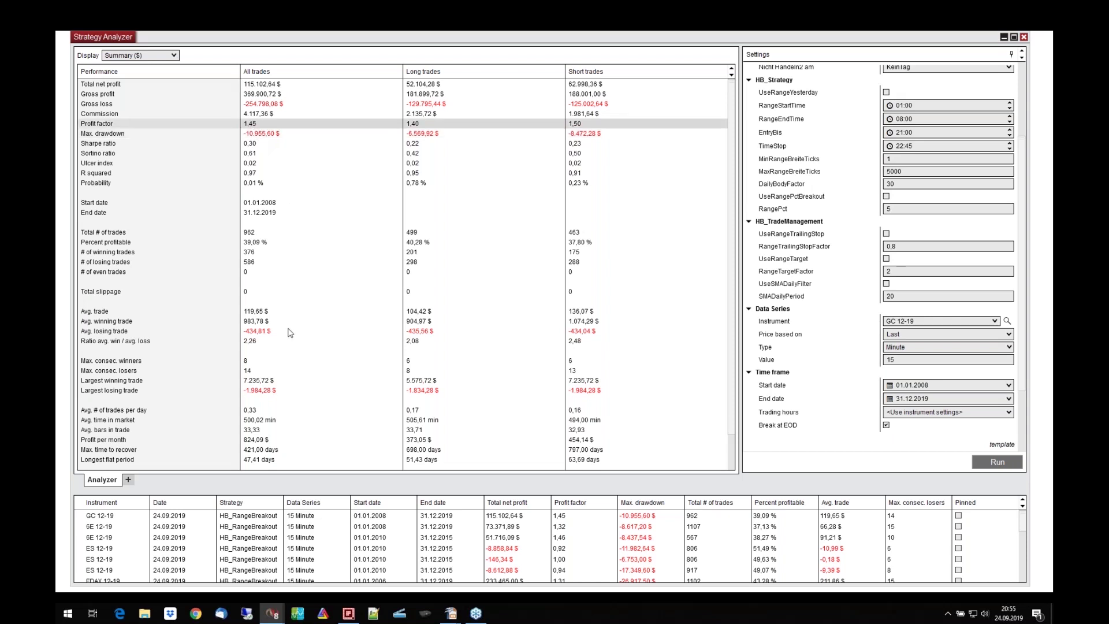
{"action": "left_click", "coordinate": [249, 313]}
{"action": "left_click", "coordinate": [142, 57]}
{"action": "left_click", "coordinate": [139, 76]}
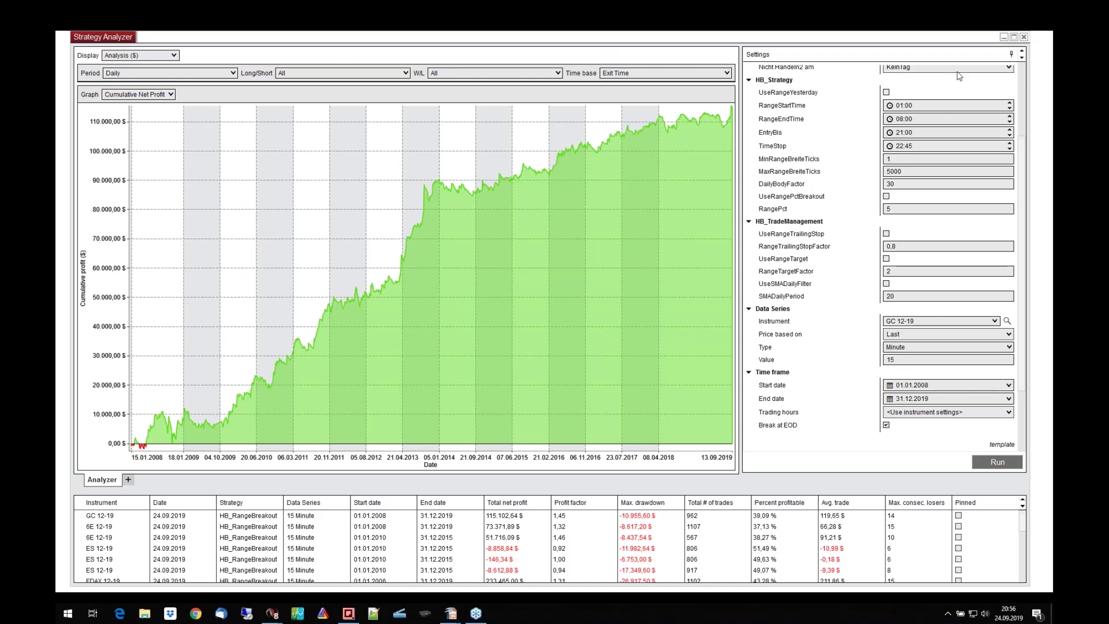
Step: Minimize the Strategy Analyzer and advance the presentation to the backtesting KPIs slide
{"action": "left_click", "coordinate": [1004, 36]}
{"action": "key", "text": "Right"}
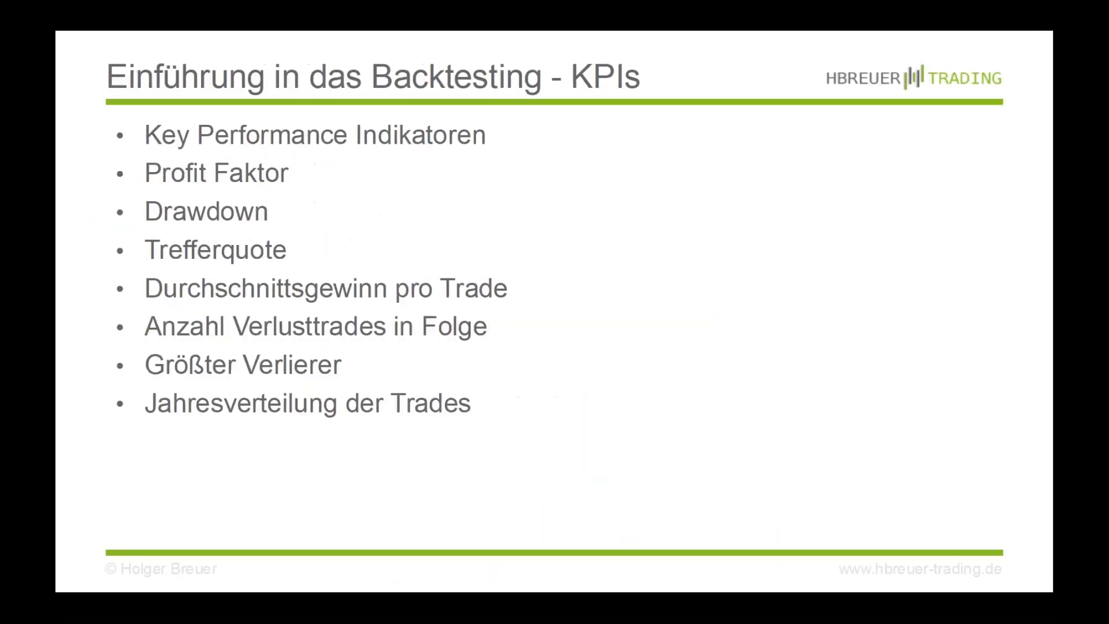